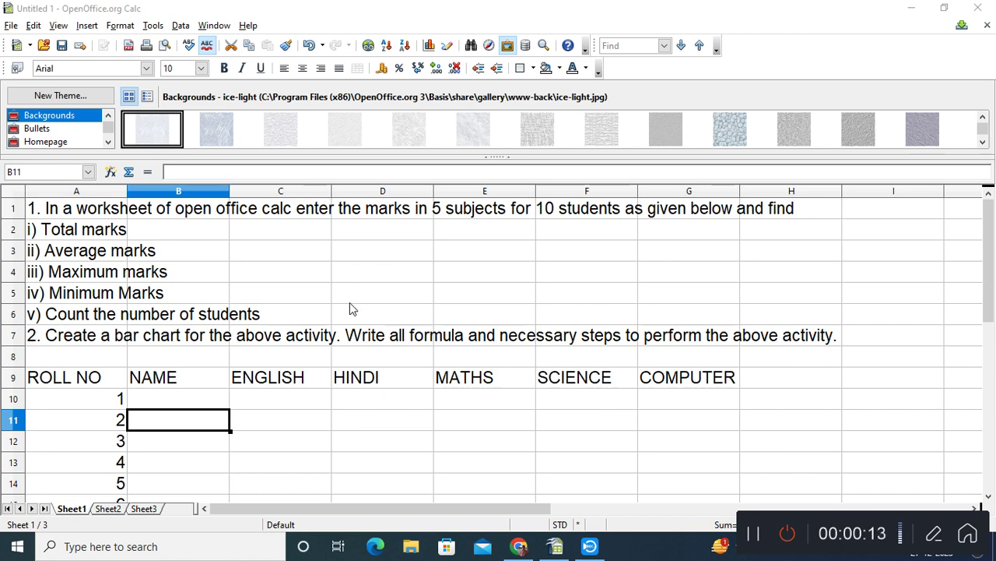
Step: Enter the student names for roll numbers 1 to 5 in the NAME column, cells B10 to B14
click(48, 213)
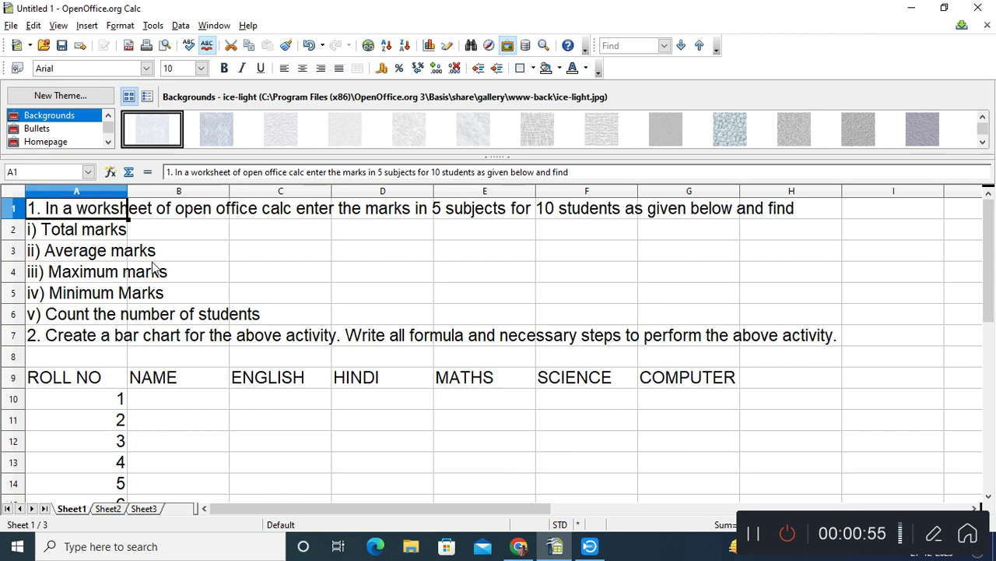
scroll(189, 390, down, 1)
scroll(189, 389, up, 1)
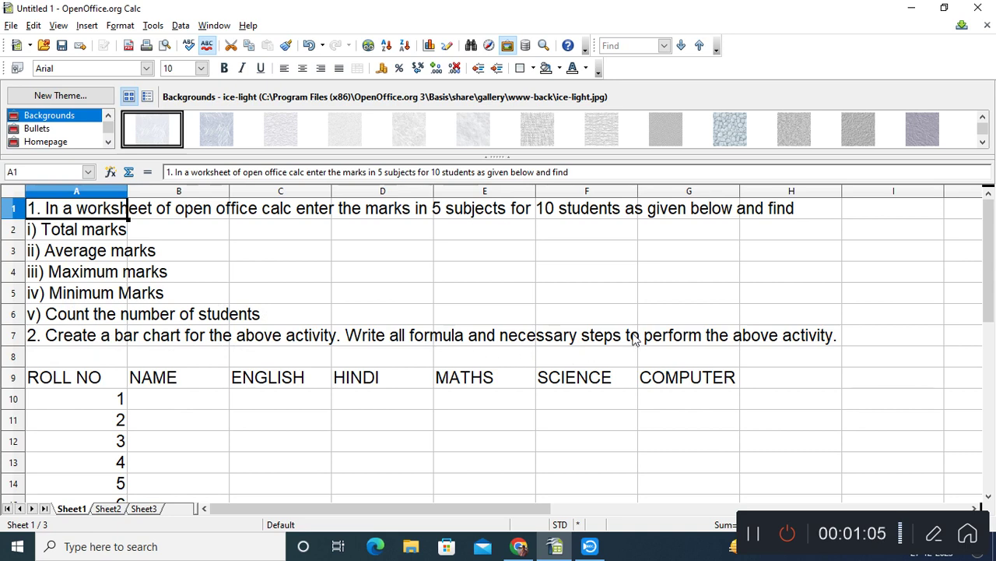
scroll(634, 338, down, 3)
scroll(634, 338, up, 1)
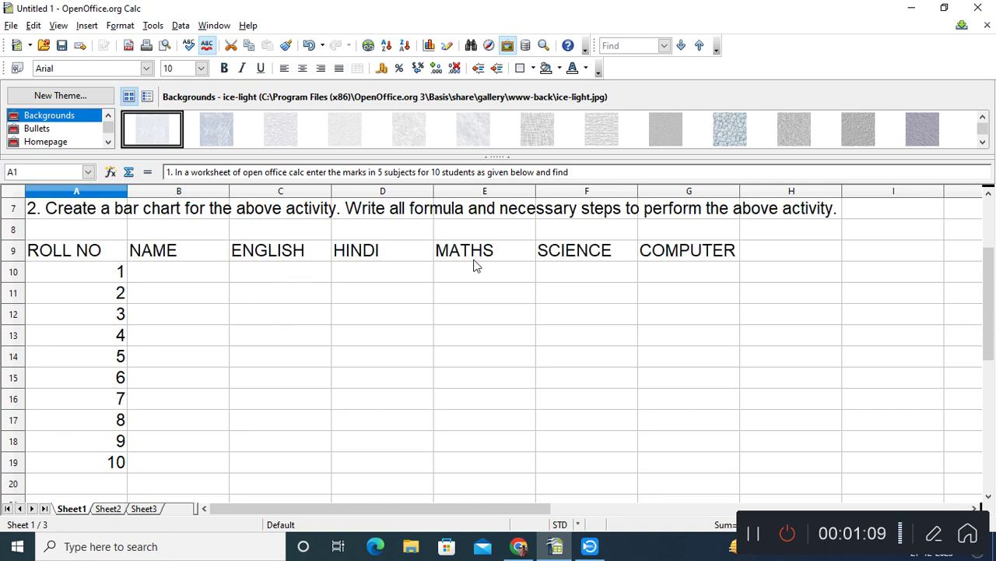
click(136, 286)
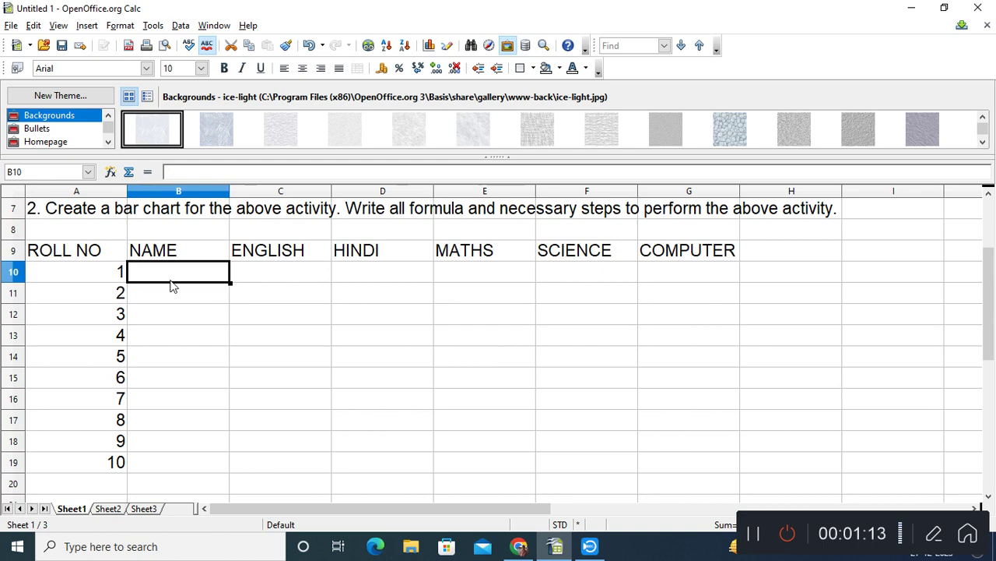
text(ASIF)
key(Return)
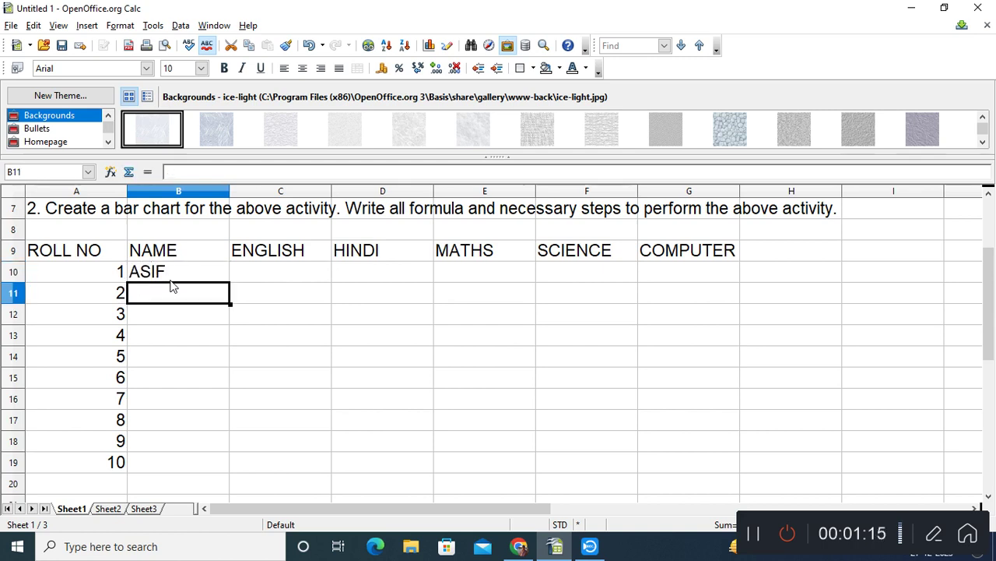
text(ANUJ)
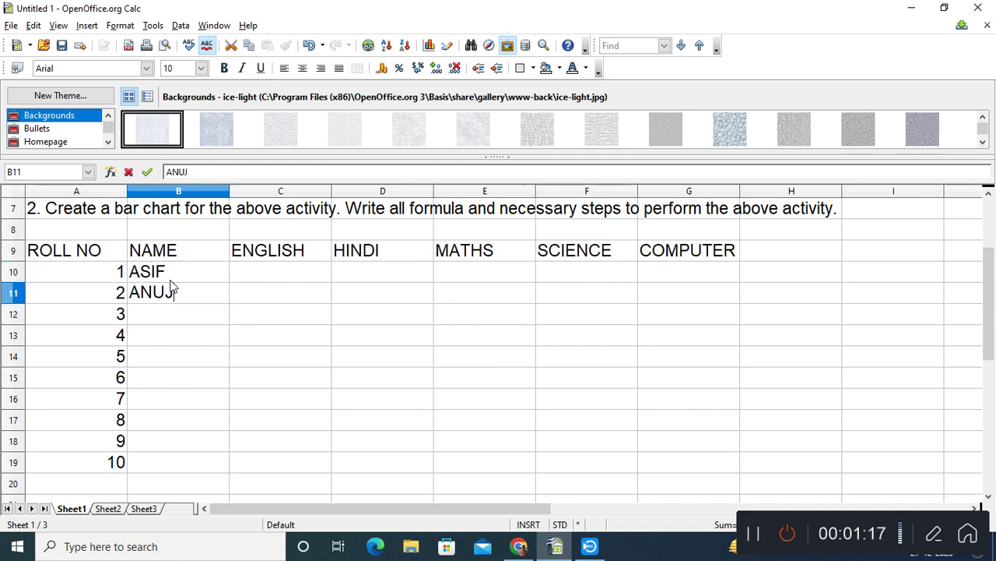
key(Return)
text(PRITAM)
key(Return)
text(ABHAY)
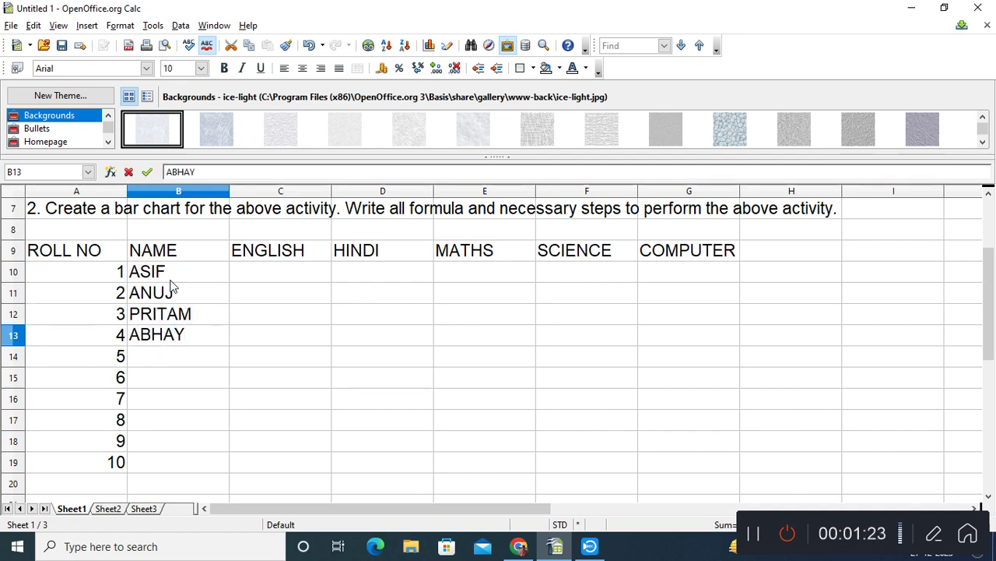
key(Return)
text(RAJ)
key(Return)
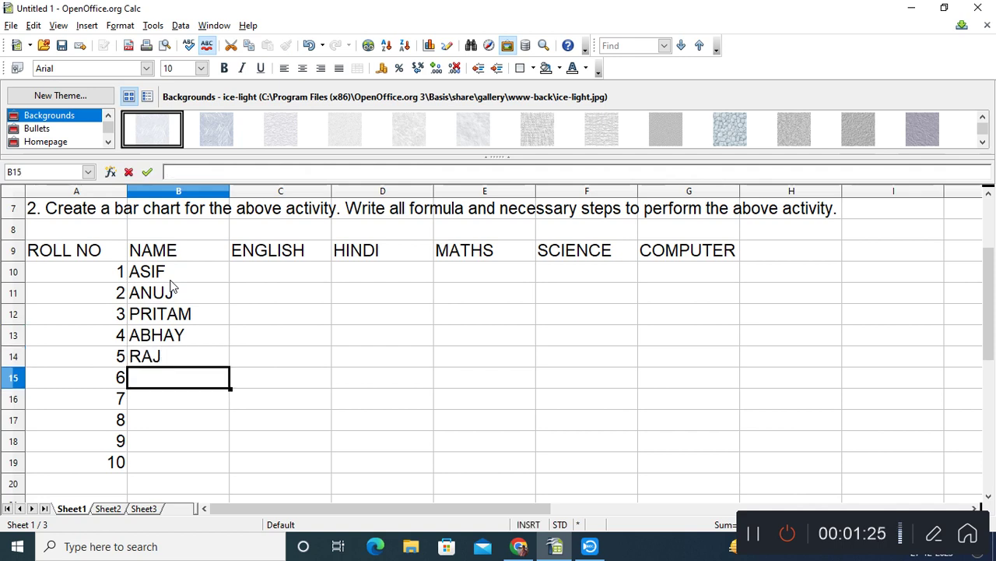
Step: Enter the student names for roll numbers 6 to 10 in the NAME column, cells B15 to B19
text(RAMESH)
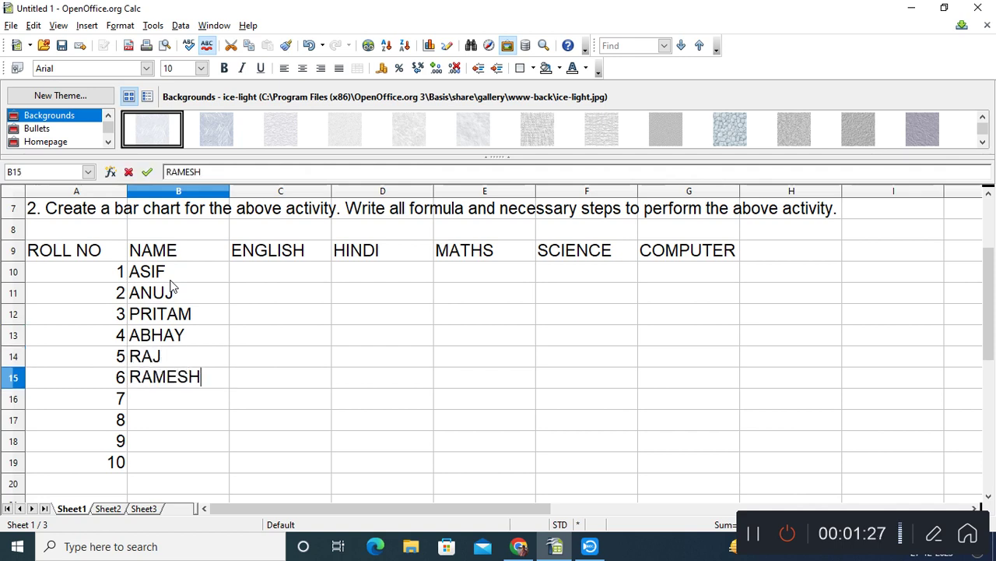
key(Return)
text(RAHUL)
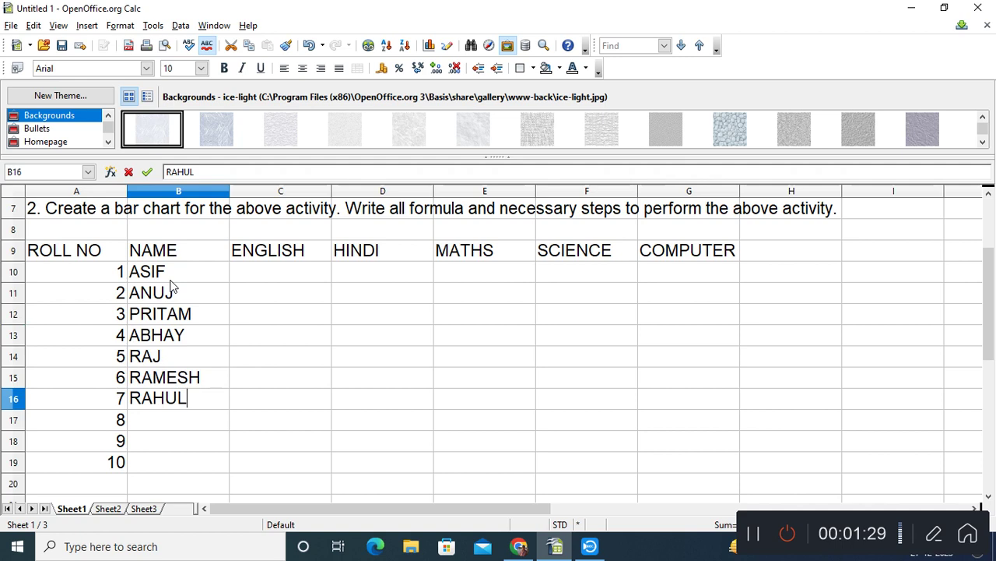
key(Return)
text(SAN)
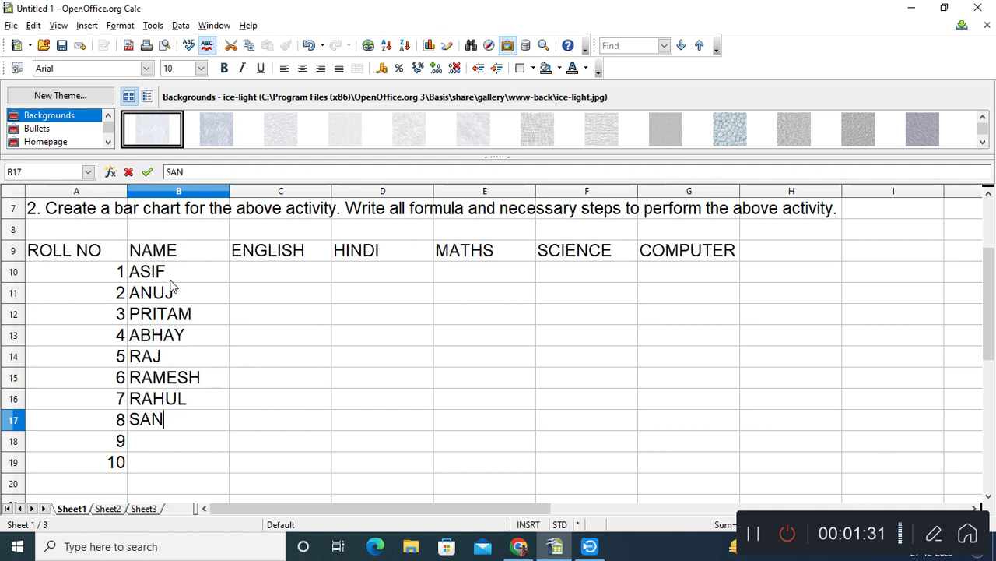
text(OJ)
key(Return)
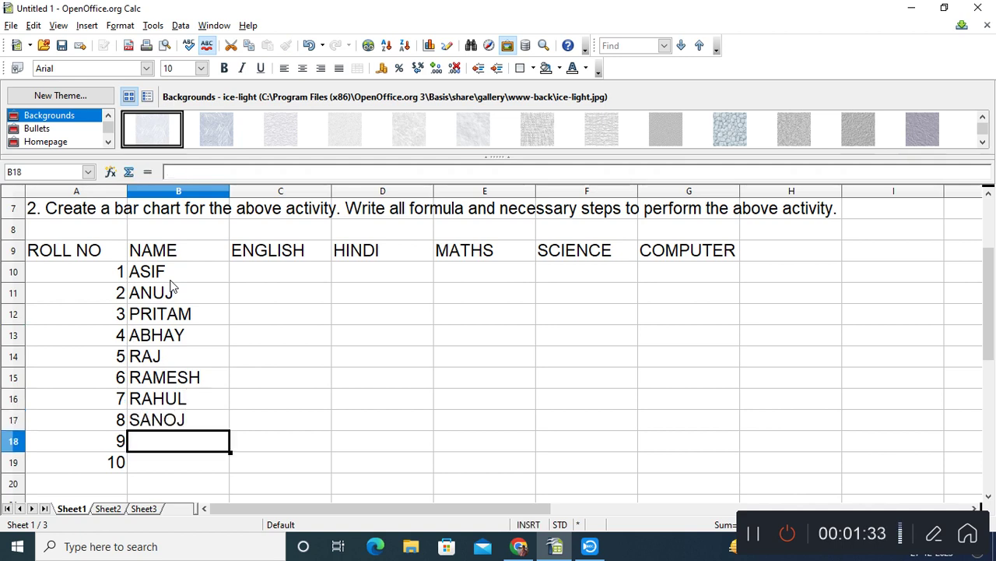
text(KULDEEP)
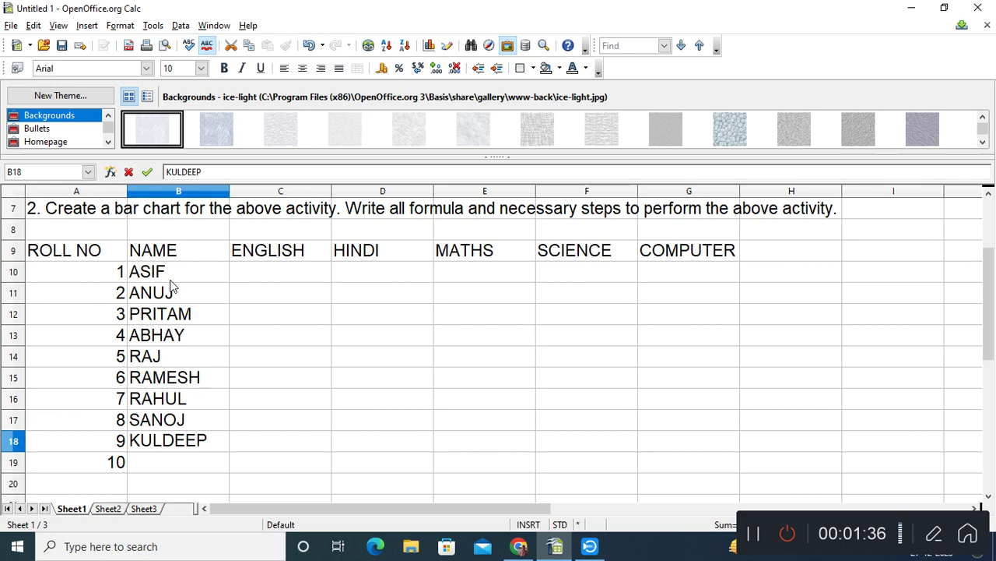
key(Return)
text(MANOJ)
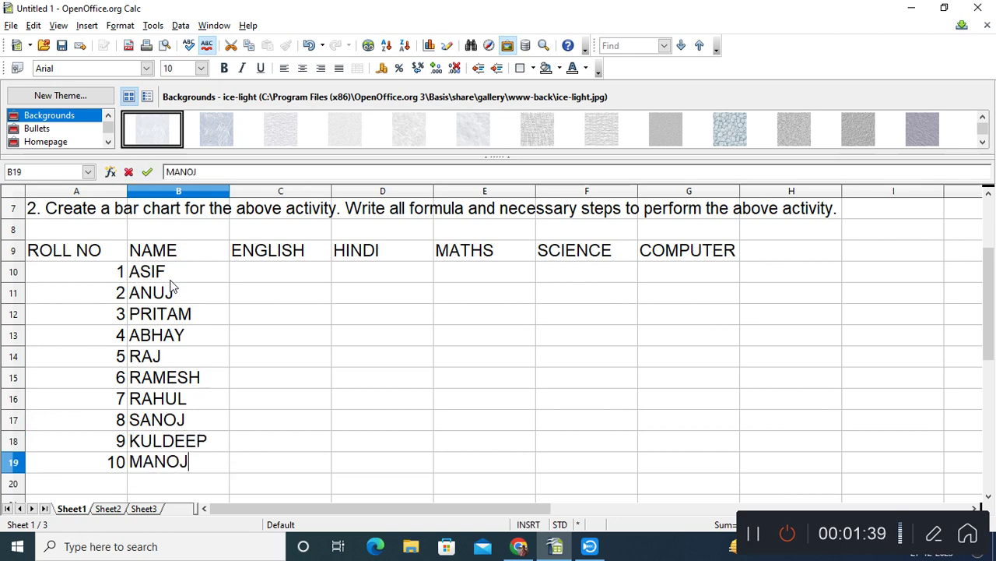
Step: Enter the ENGLISH marks 67, 78, 97, 45 and 67 for roll numbers 1 to 5
click(280, 278)
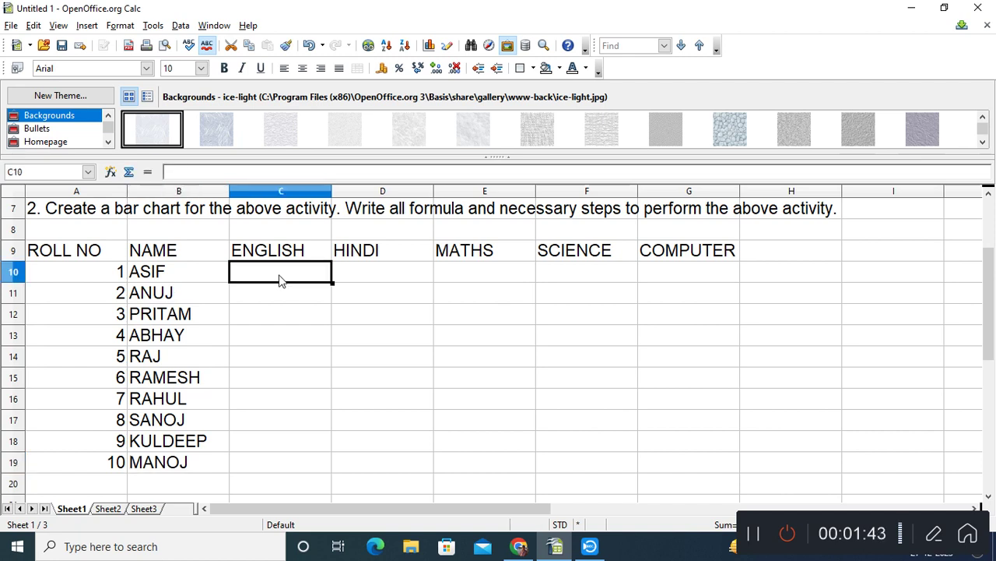
text(67)
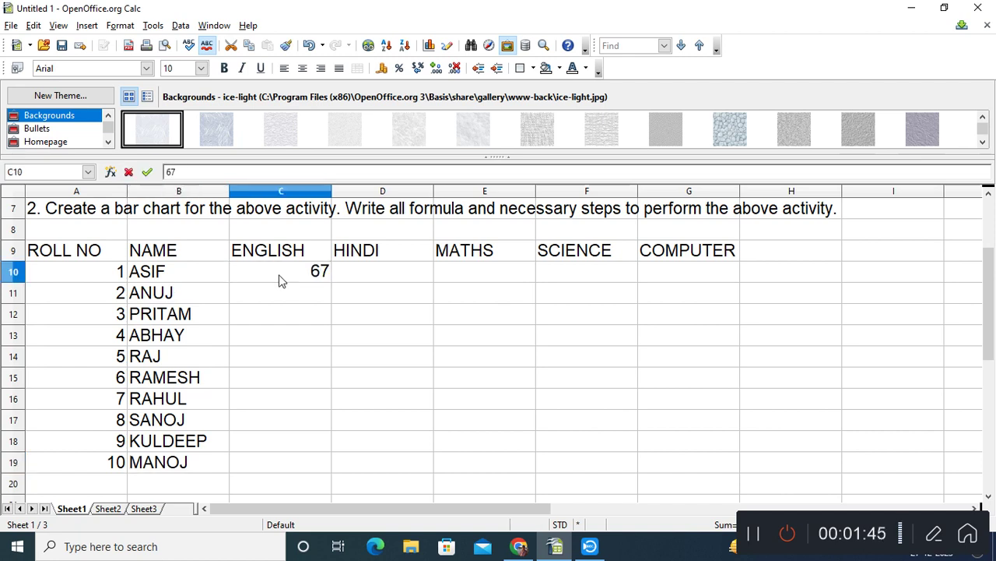
key(Return)
text(78)
key(Return)
text(97)
key(Return)
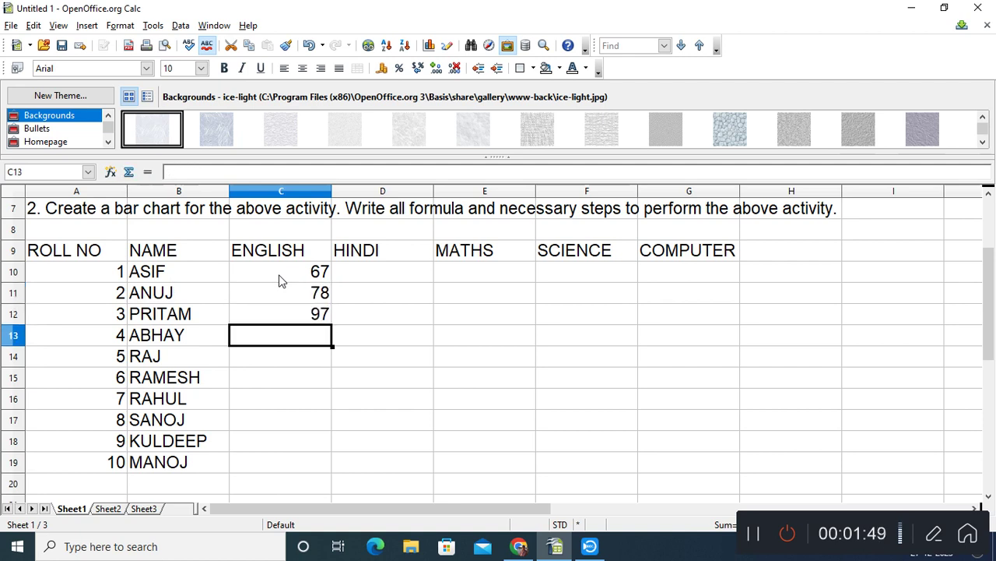
text(45)
key(Return)
text(67)
key(Return)
Step: Enter the ENGLISH marks 89, 76, 78, 89 and 90 for roll numbers 6 to 10
text(89)
key(Return)
text(76)
key(Return)
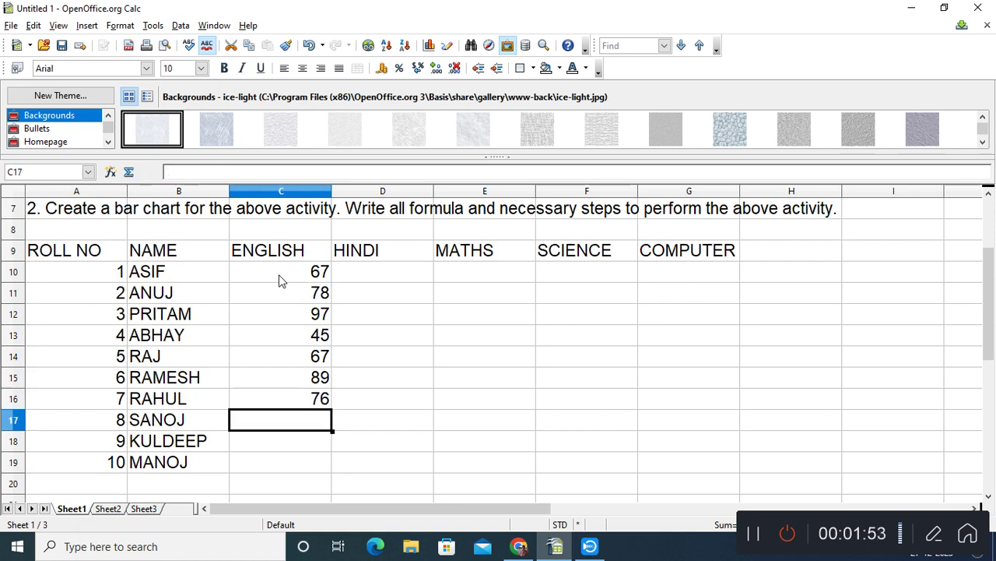
text(78)
key(Return)
text(89)
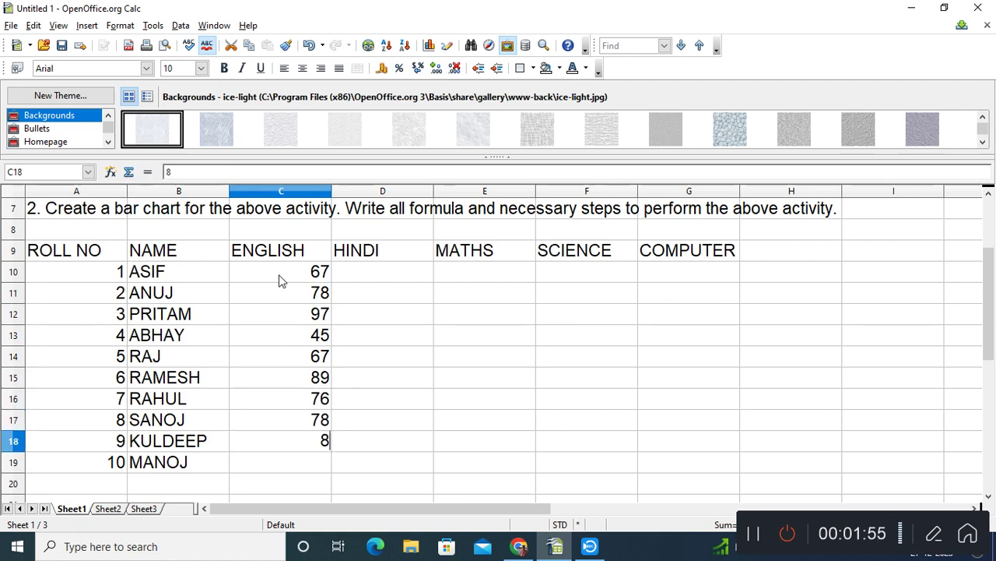
key(Return)
text(90)
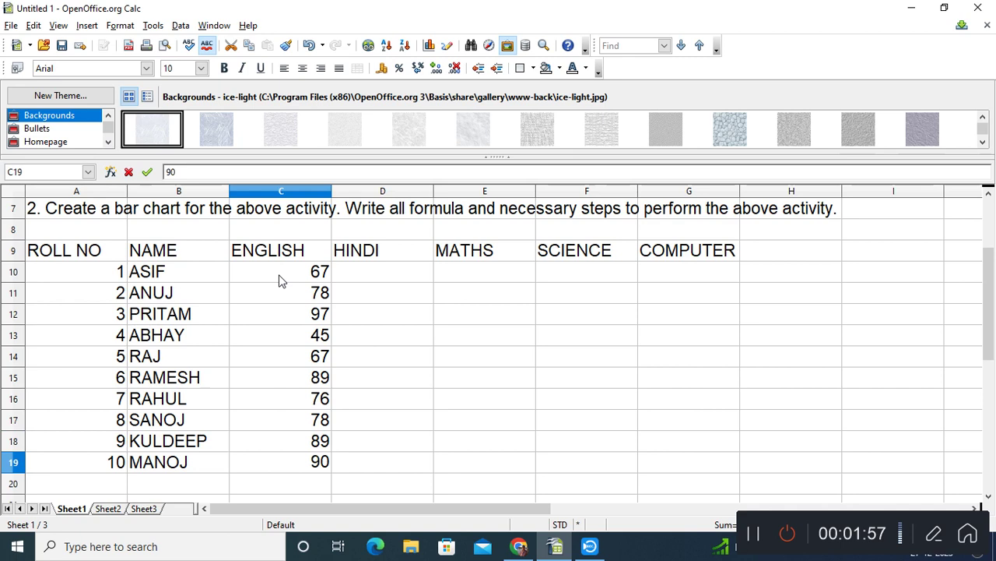
key(Tab)
Step: Copy the ENGLISH marks in C10:C19 into the MATHS, COMPUTER, HINDI and SCIENCE columns
drag(282, 280, 278, 464)
key(ctrl+c)
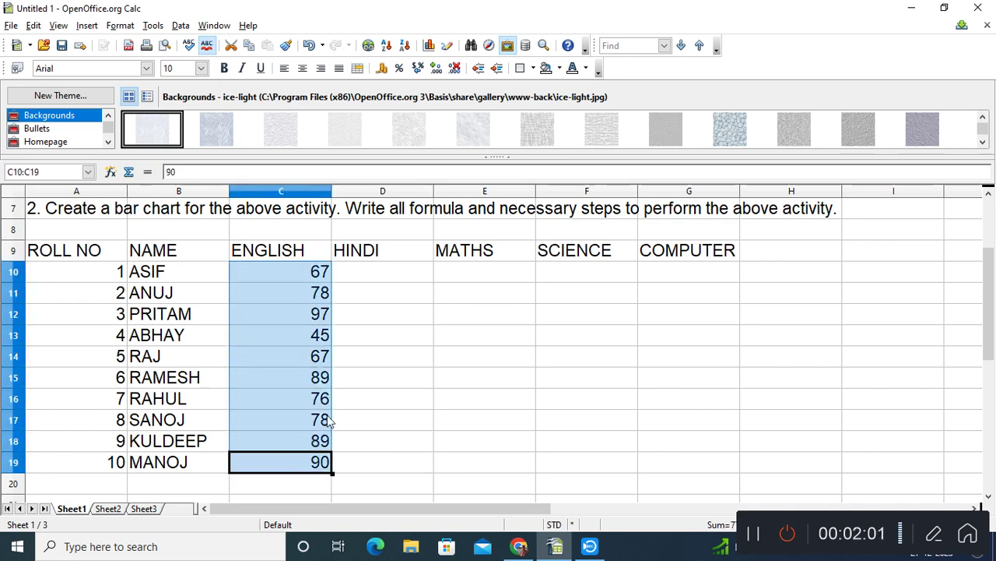
click(393, 314)
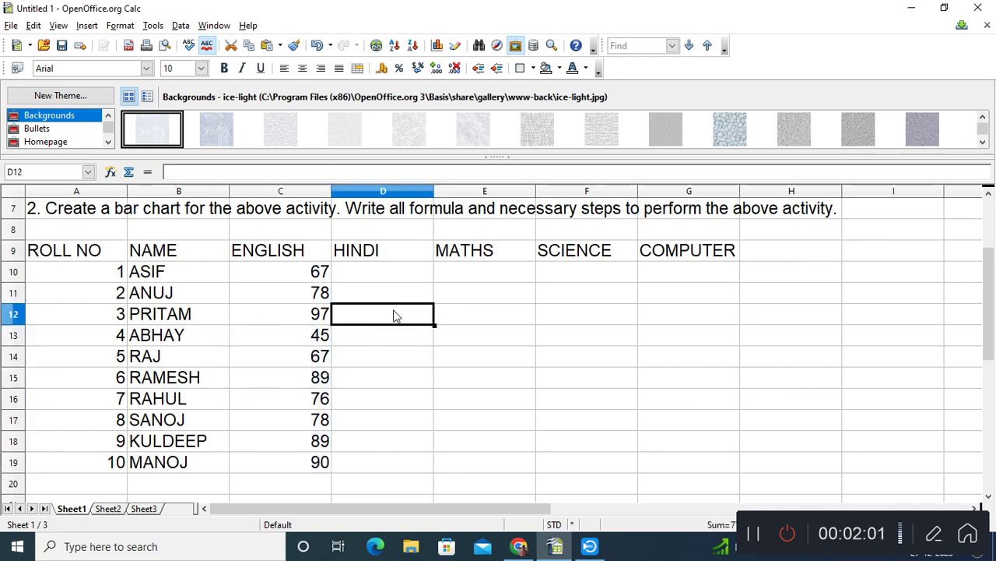
click(455, 271)
key(ctrl+v)
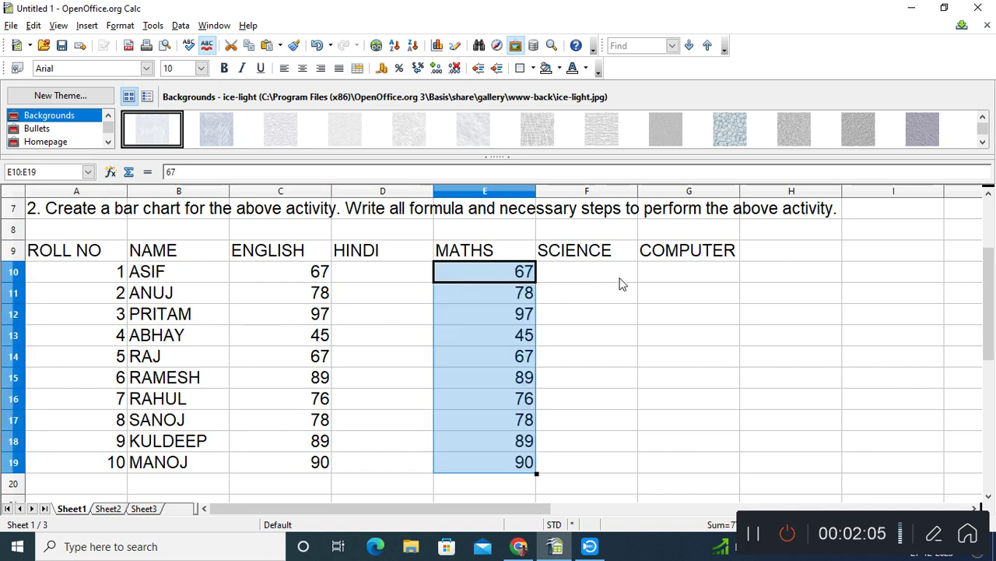
click(678, 274)
key(ctrl+v)
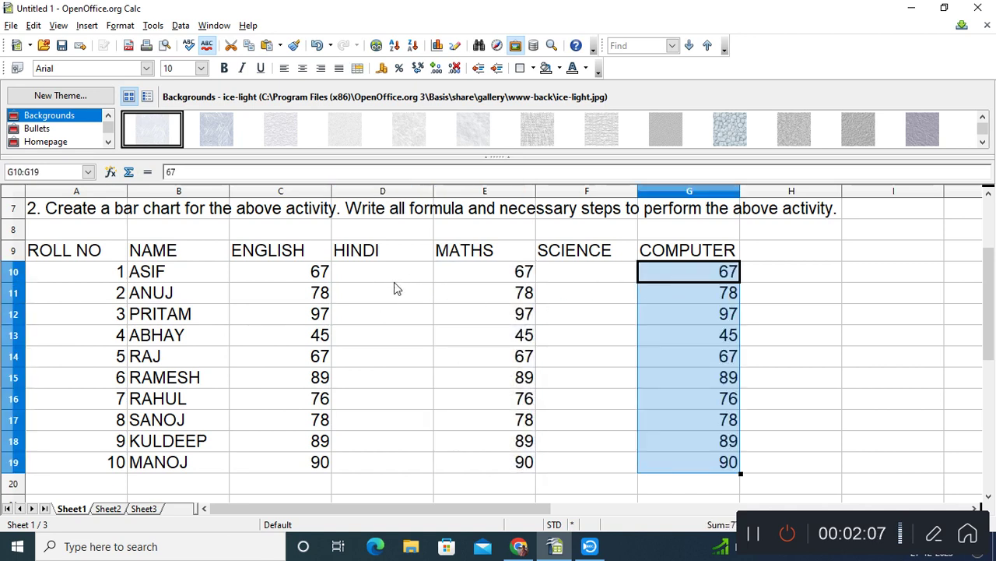
click(427, 276)
key(ctrl+v)
click(580, 285)
key(ctrl+v)
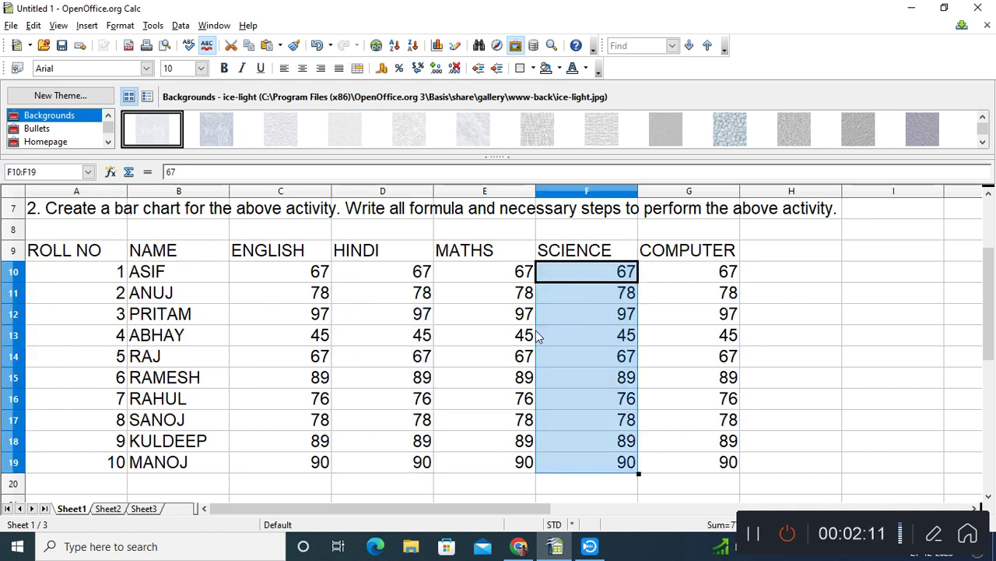
Step: Change roll number 5's MATHS mark to 76, and roll number 7's HINDI mark to 55 and ENGLISH mark to 44
click(517, 354)
text(76)
click(366, 403)
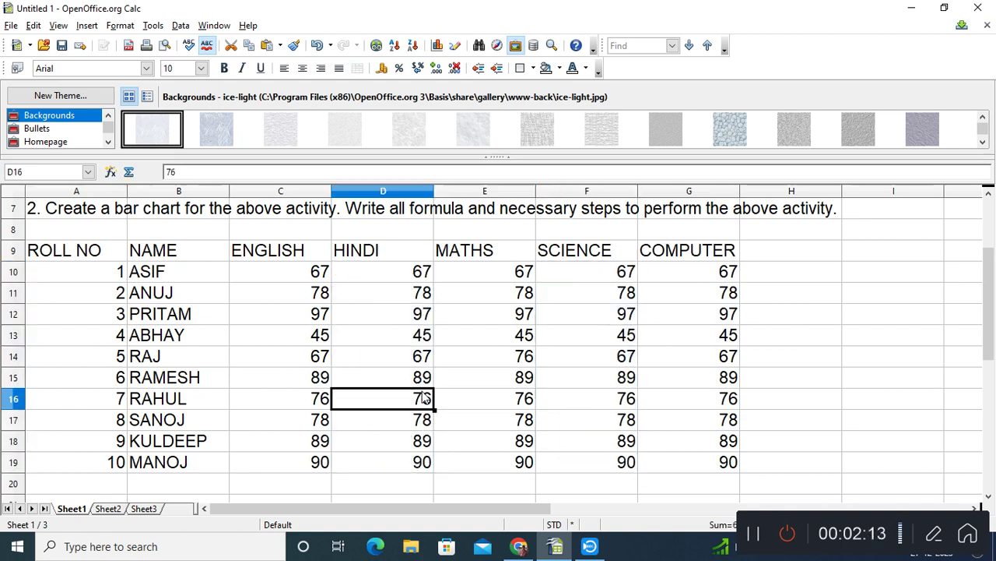
text(55)
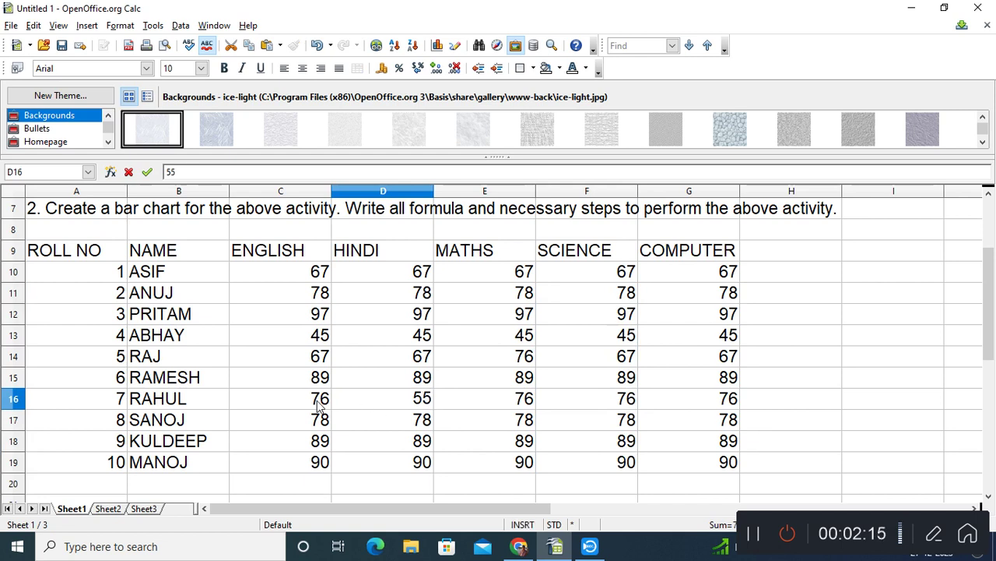
click(321, 405)
text(44)
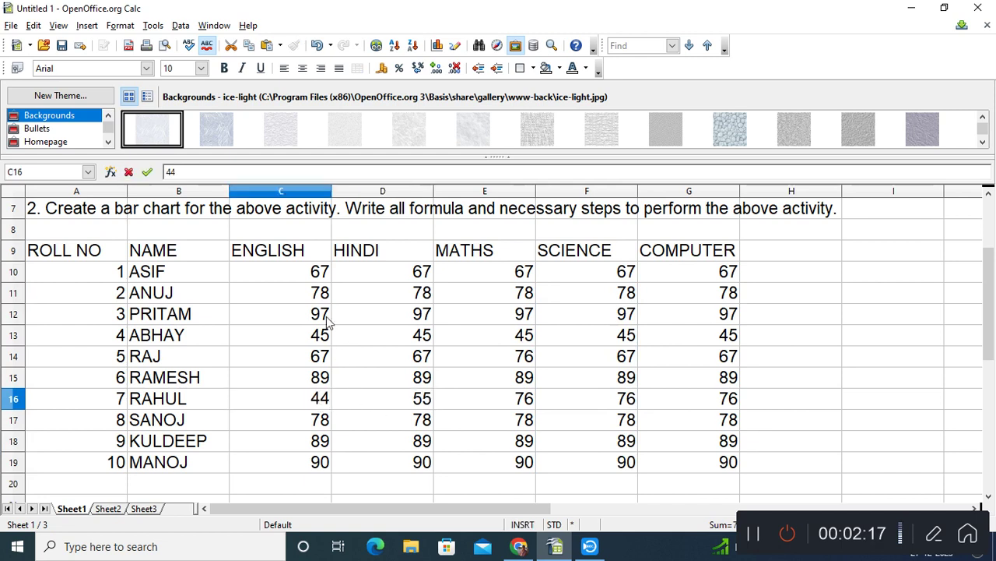
Step: Change roll number 3's marks to 44 in ENGLISH, 44 in MATHS and 67 in SCIENCE
click(323, 315)
text(44)
click(527, 321)
text(44)
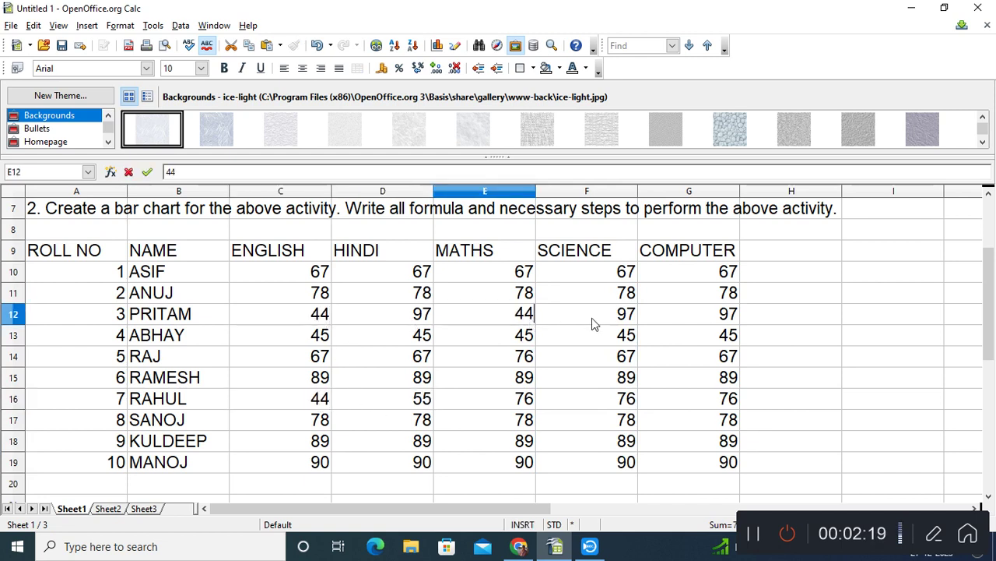
click(595, 323)
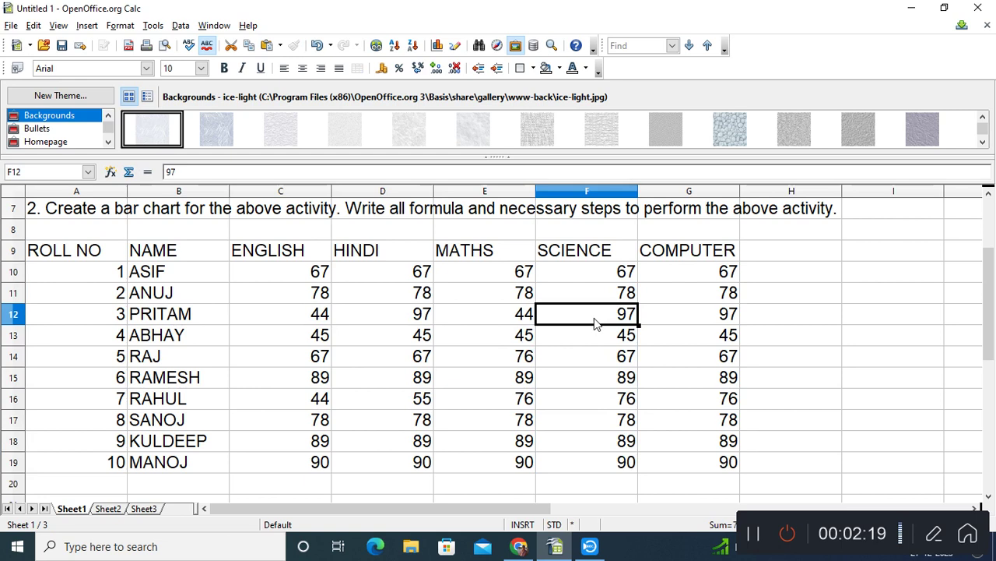
text(67)
Step: Change the COMPUTER marks to 33 for roll number 2 and 55 for roll number 4
double_click(711, 298)
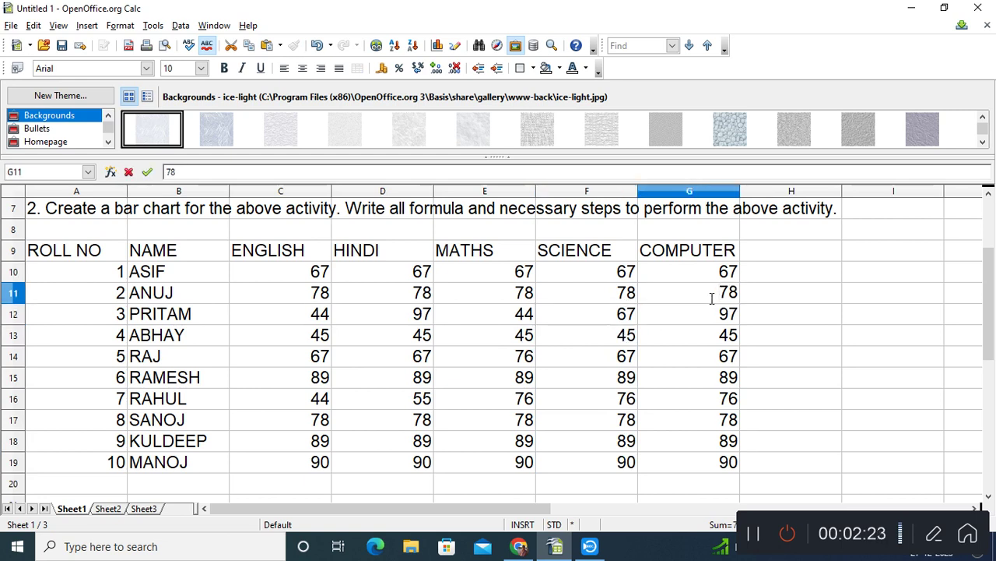
key(Delete)
key(Delete)
text(33)
click(692, 335)
text(55)
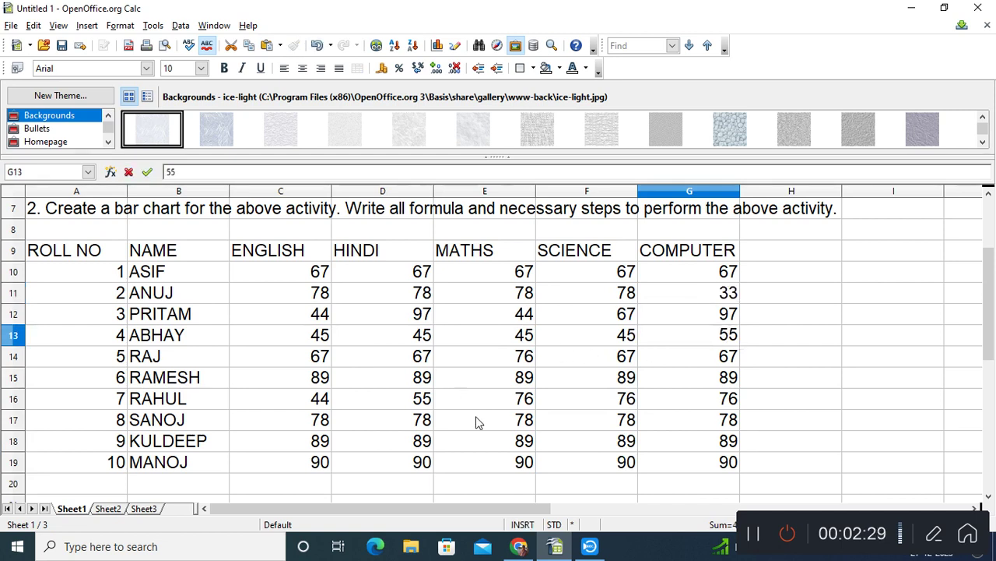
Step: Change the MATHS marks to 56 for roll number 8, 68 for roll number 10 and 44 for roll number 7
click(479, 422)
text(56)
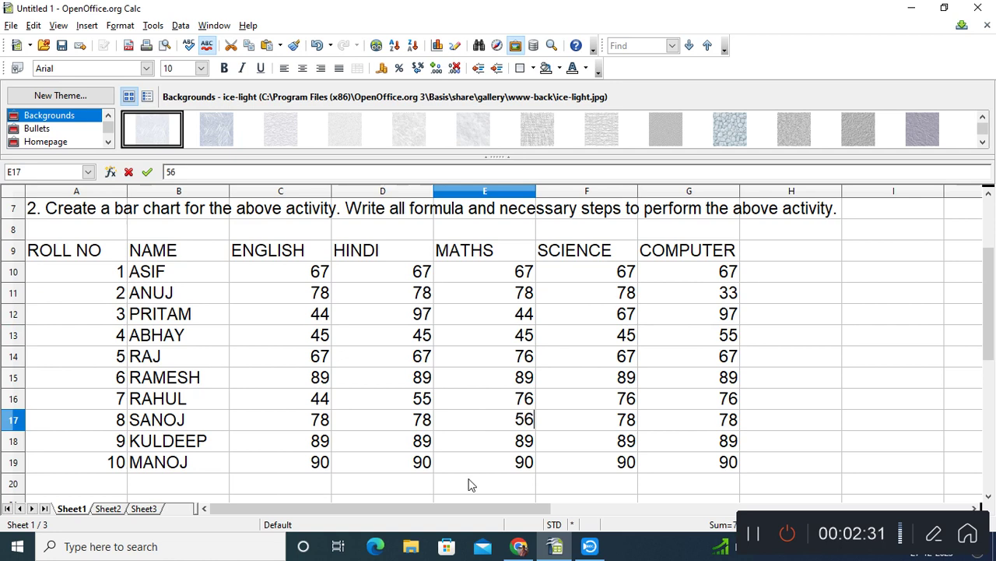
click(476, 459)
text(68)
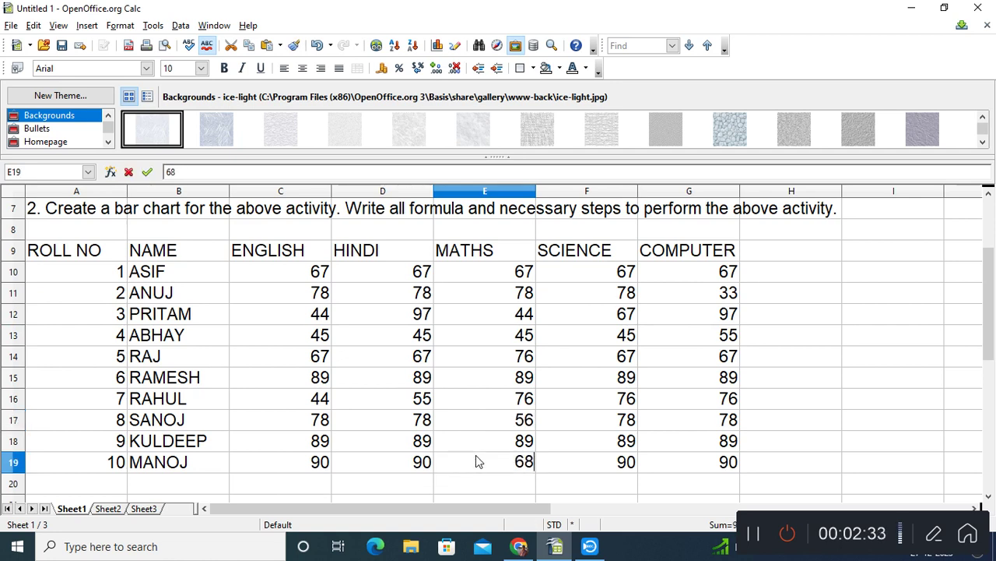
click(525, 406)
text(44)
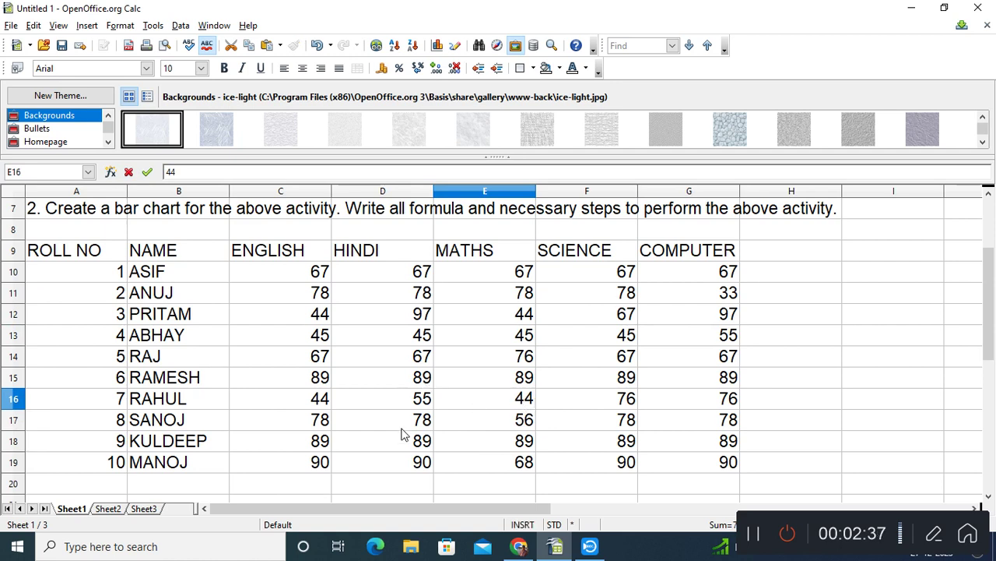
Step: Change the HINDI marks to 44 for roll number 8 and 37 for roll number 3
click(402, 427)
text(44)
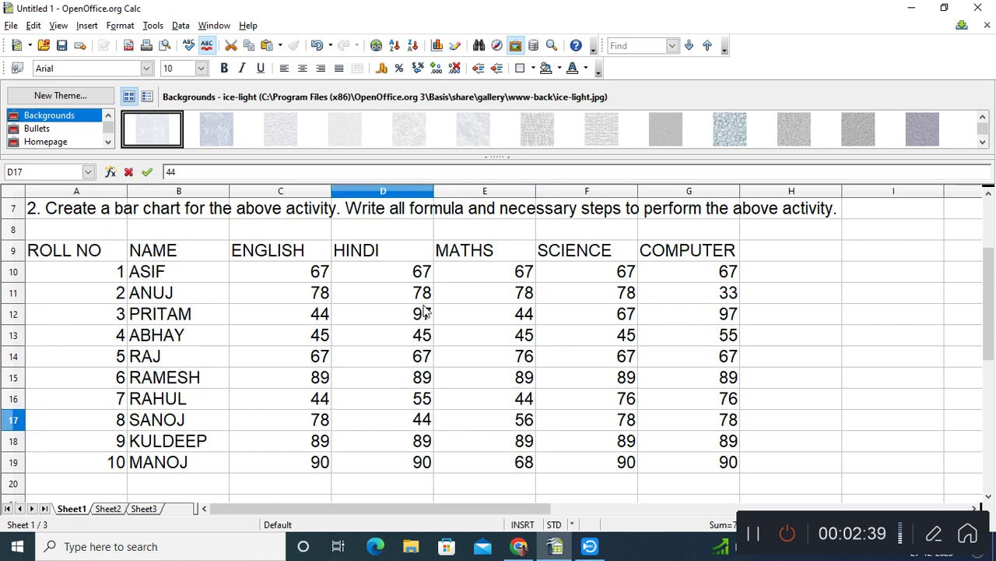
click(425, 313)
text(3)
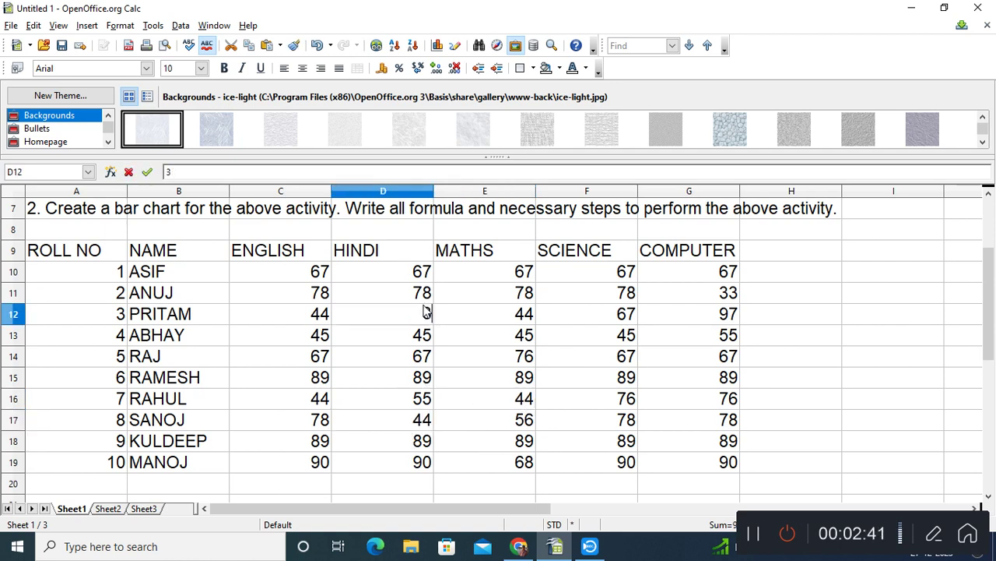
text(7)
click(427, 428)
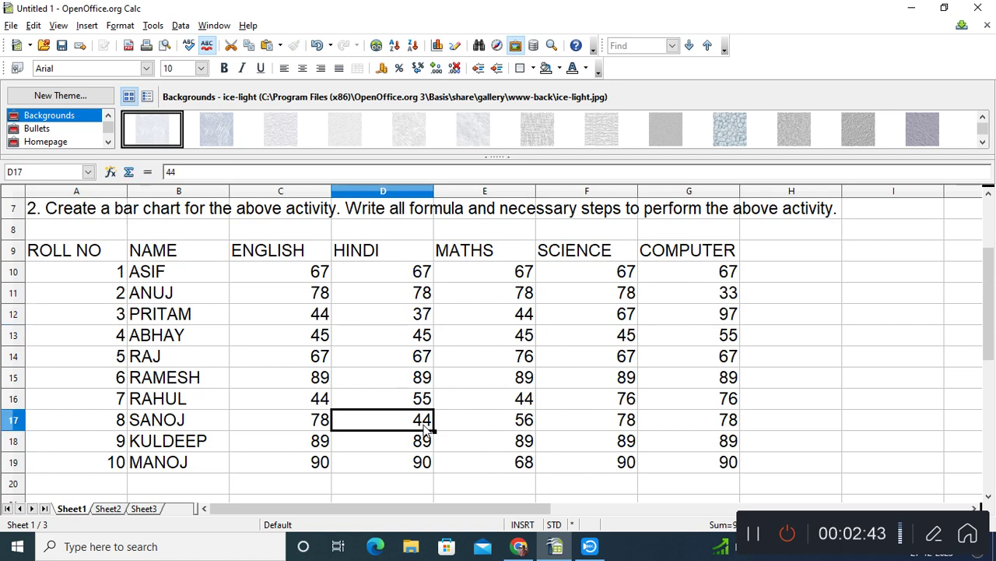
Step: Change roll number 10's marks to 55 in HINDI and 78 in ENGLISH
click(419, 464)
text(55)
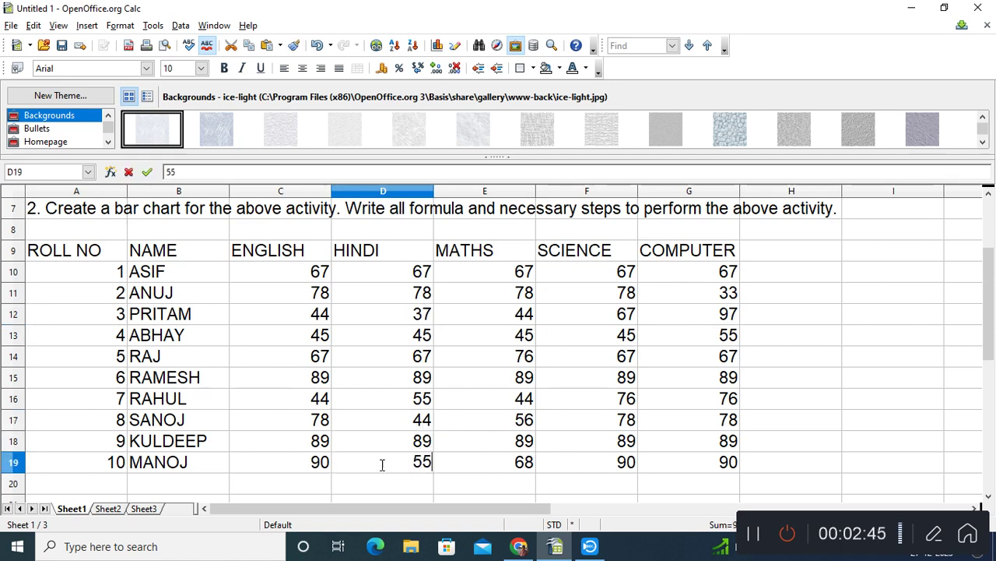
click(320, 463)
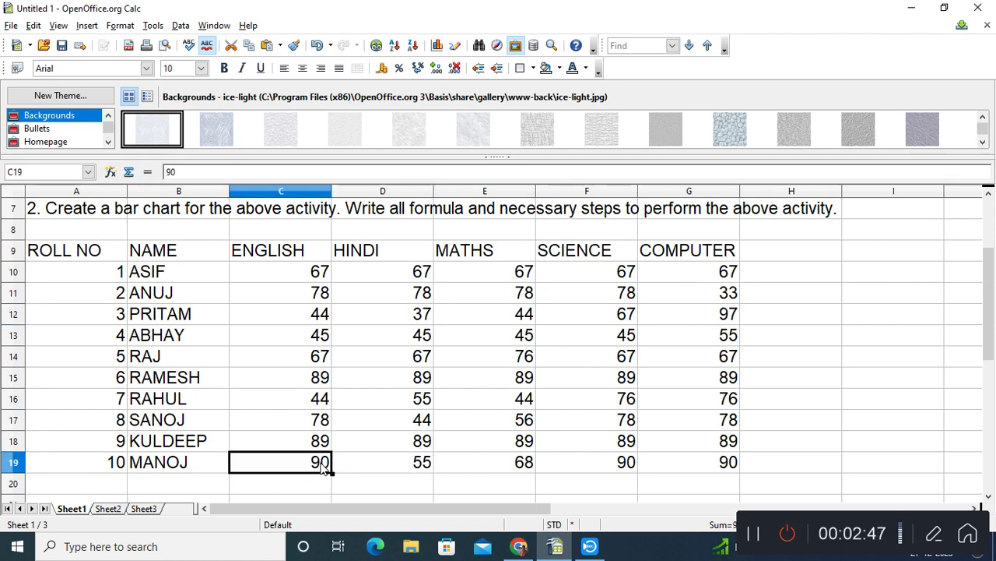
key(BackSpace)
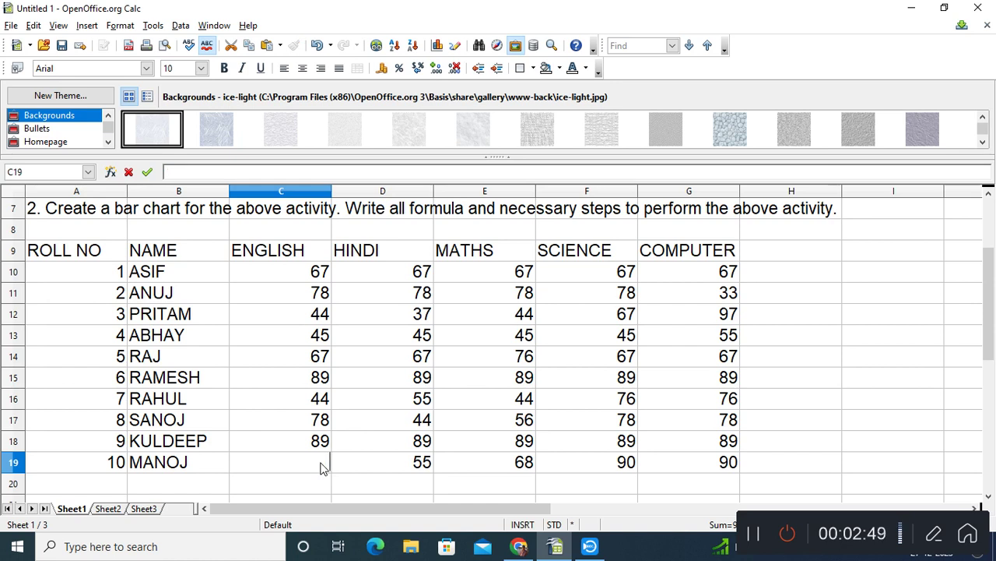
text(78)
click(689, 256)
Step: Add the column heading TOTAL in H9, beside COMPUTER
scroll(631, 296, up, 2)
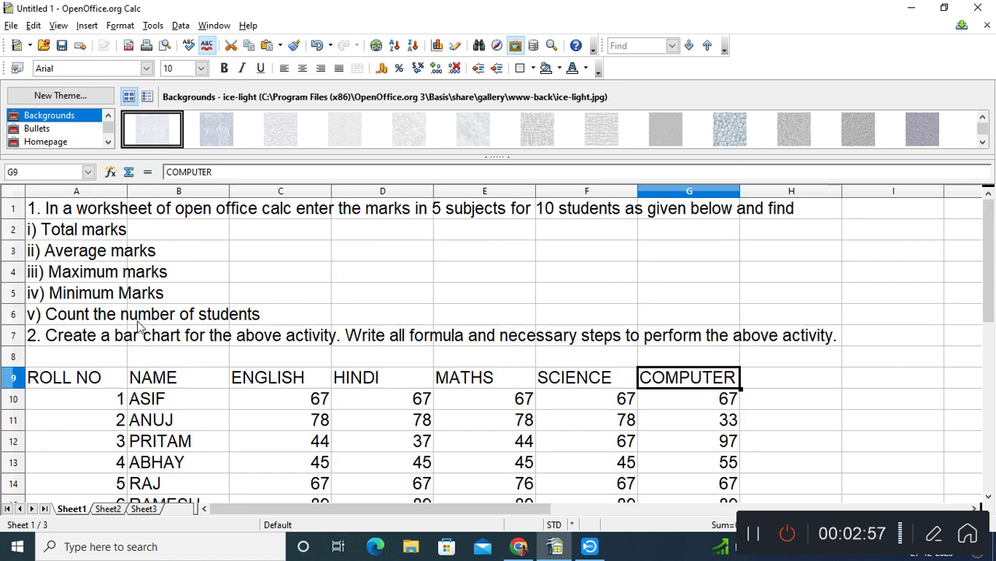
scroll(451, 390, down, 1)
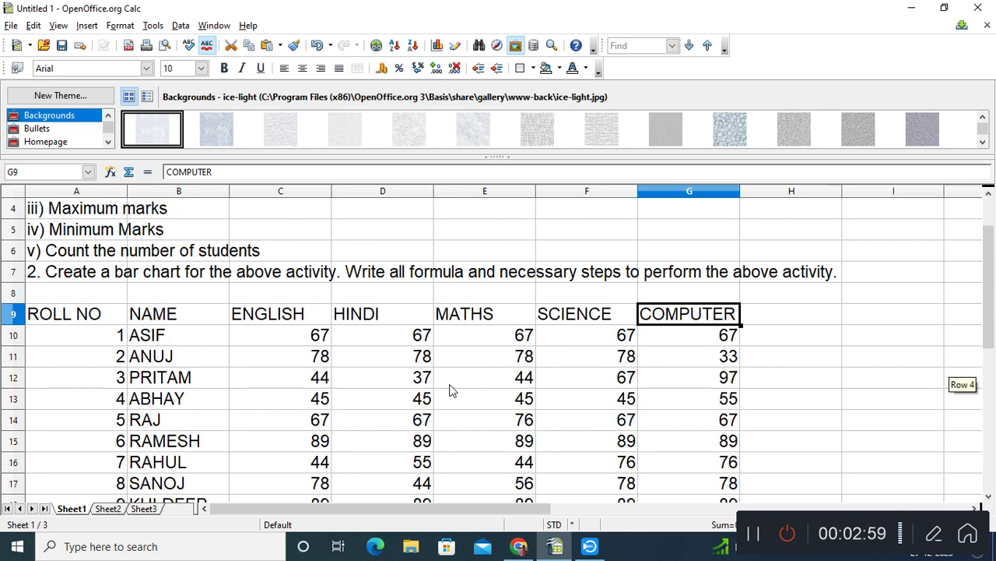
scroll(452, 389, down, 1)
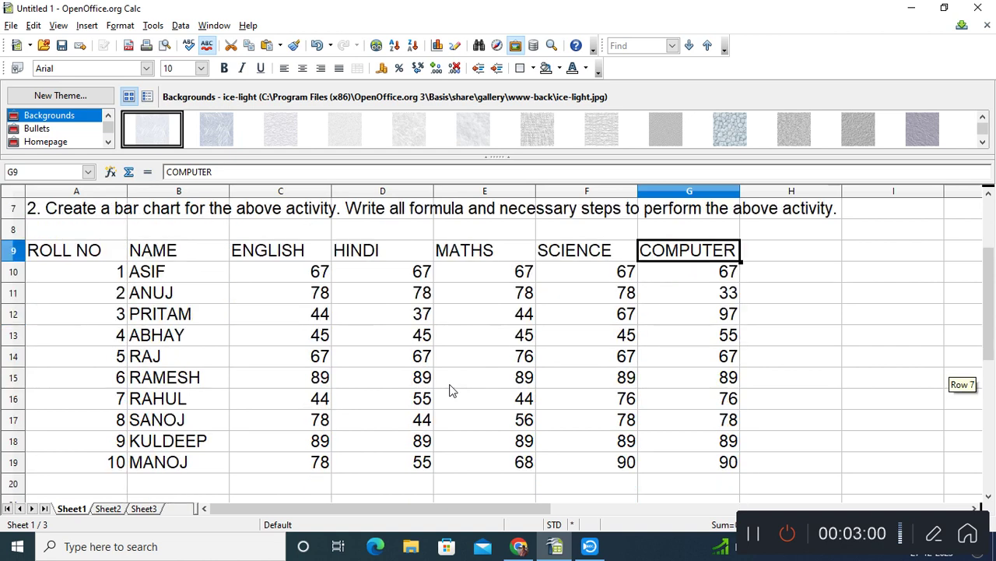
click(807, 252)
text(TOTA)
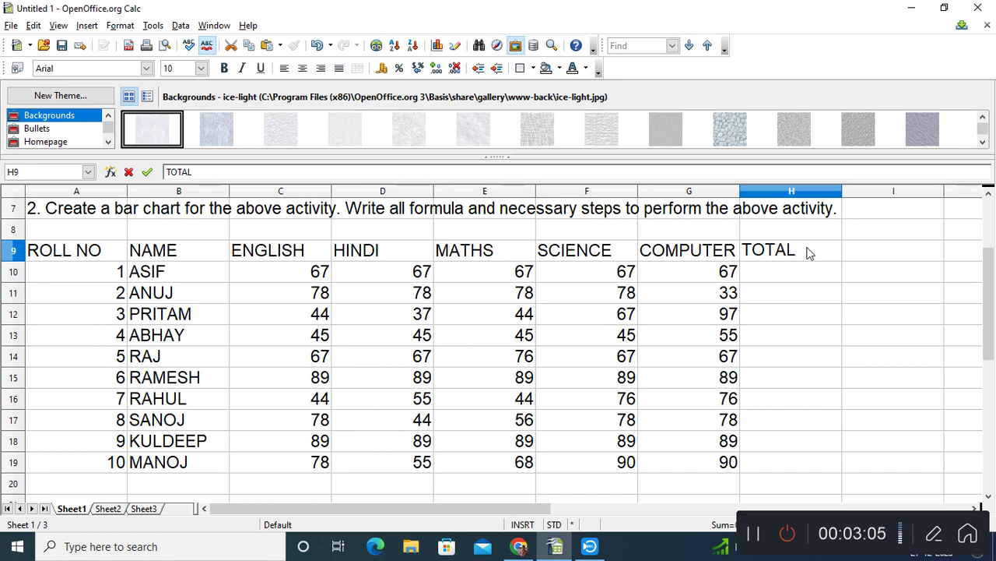
text(L)
Step: Enter the formula =SUM(D10) in H10 as the start of roll number 1's total
click(752, 278)
text(=SUM)
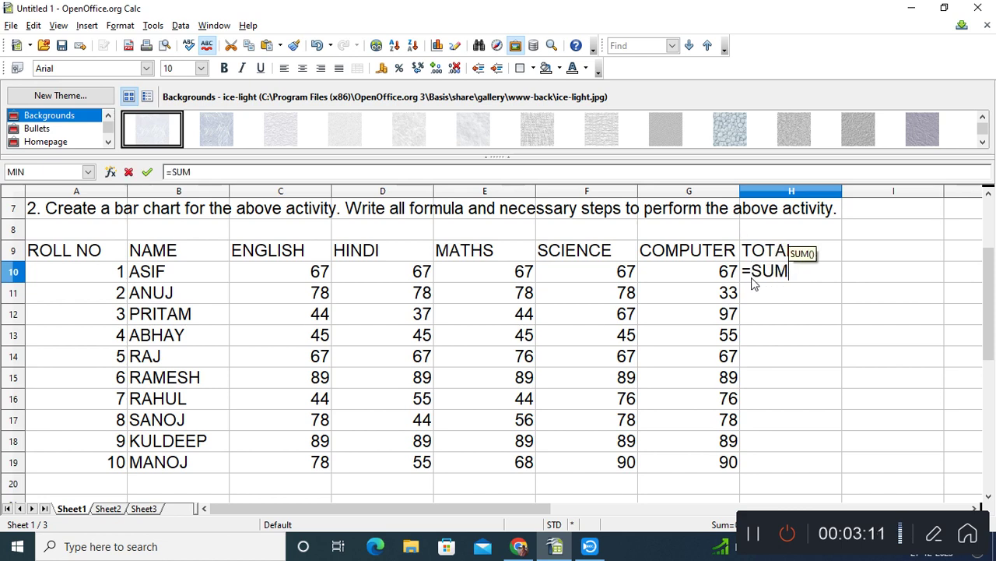
text(()
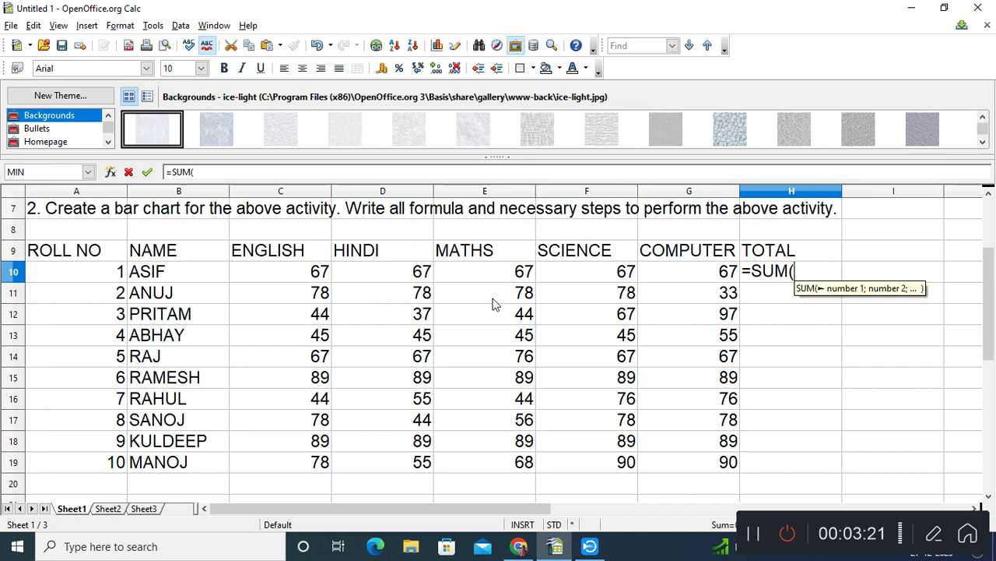
text(D10)
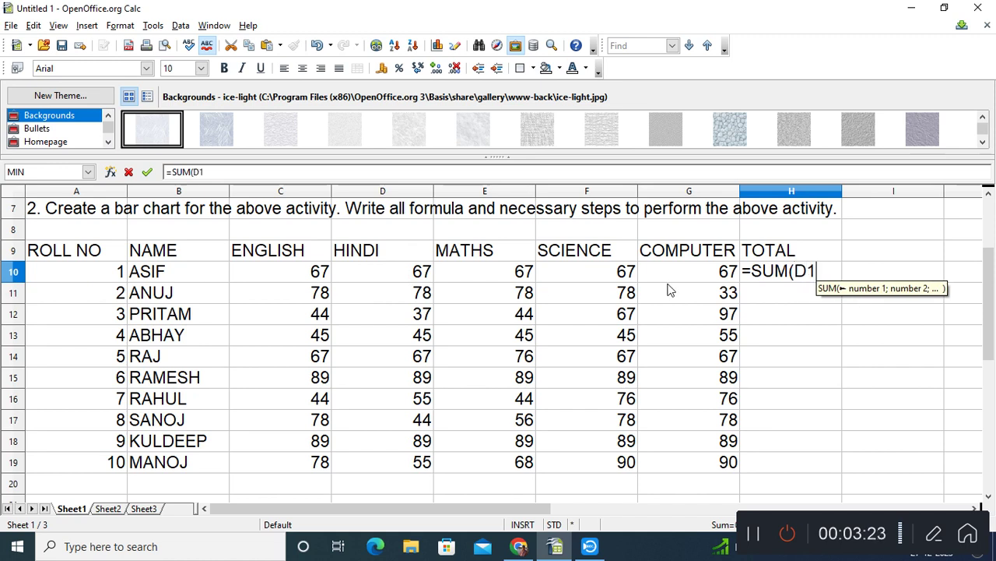
key(Up)
text(:)
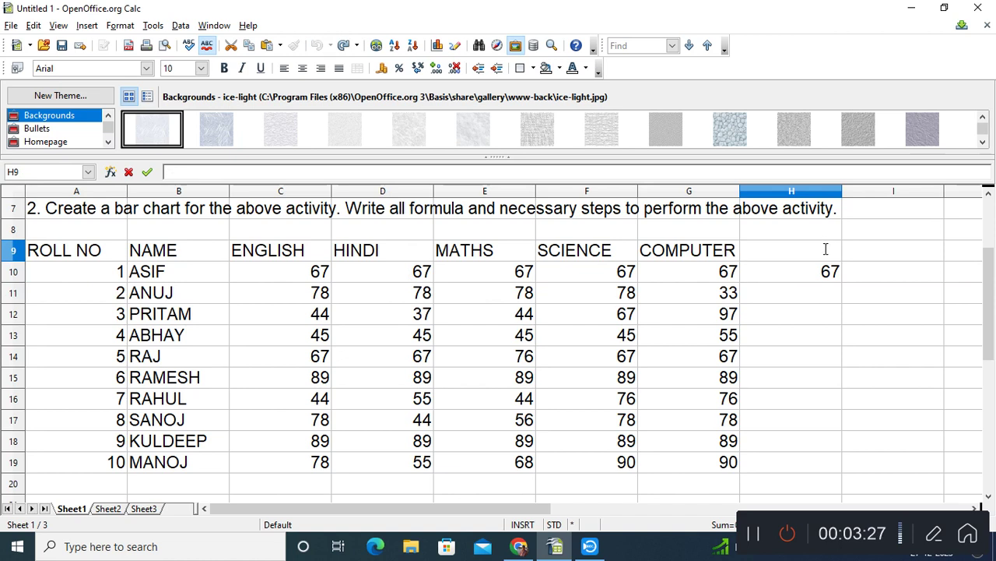
click(805, 277)
key(ctrl+z)
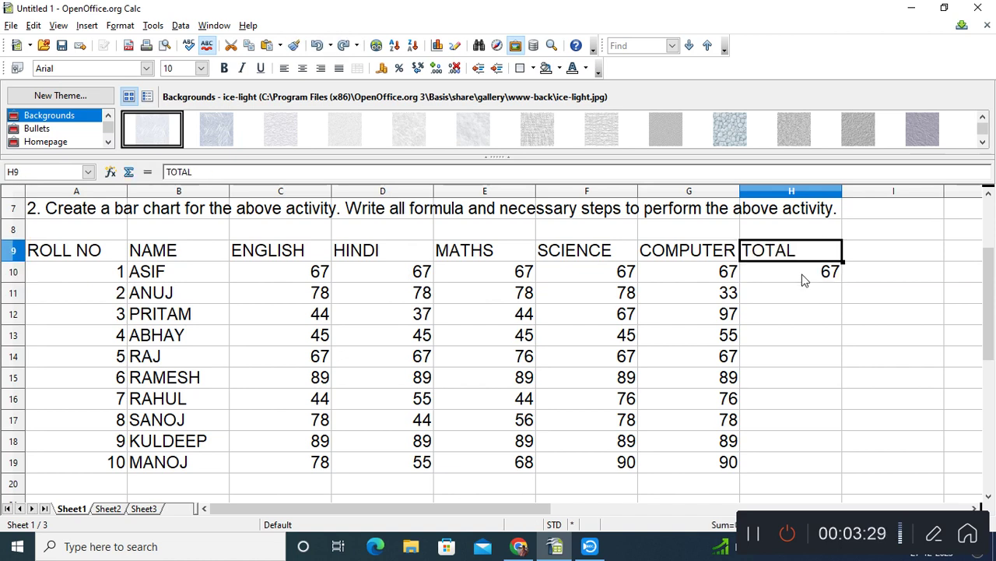
Step: Extend the total formula in H10 to =SUM(D10:G10)
click(804, 279)
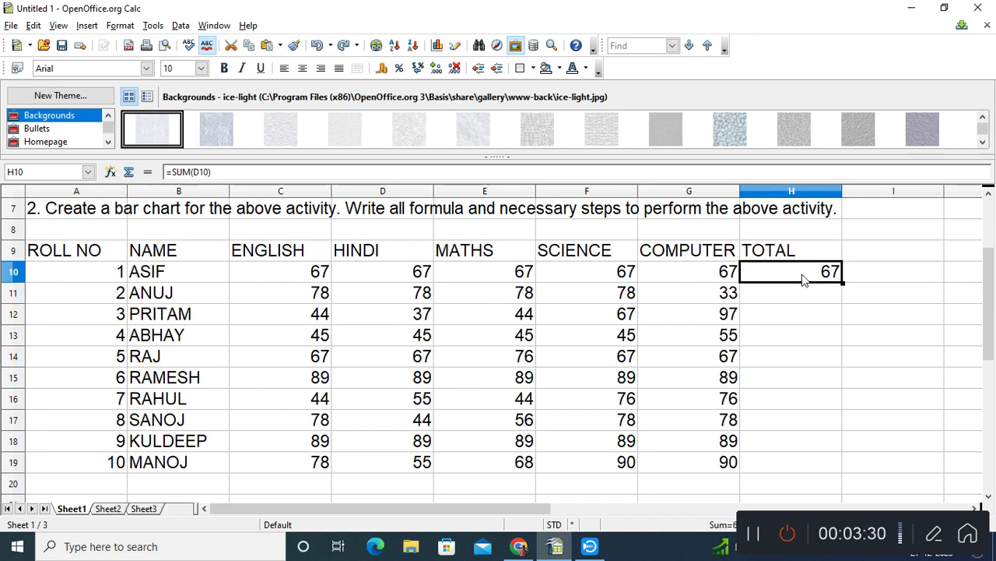
click(214, 172)
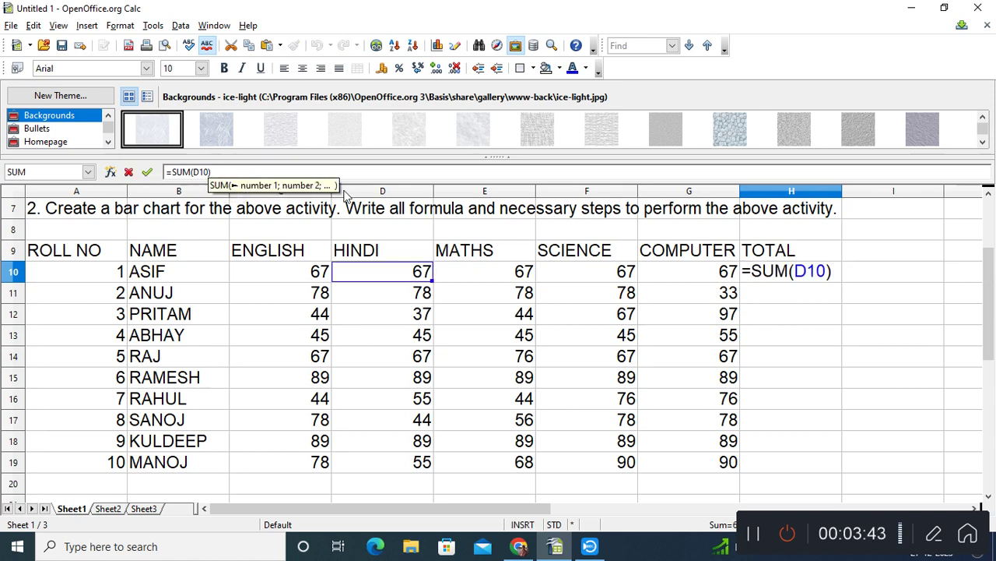
text(:)
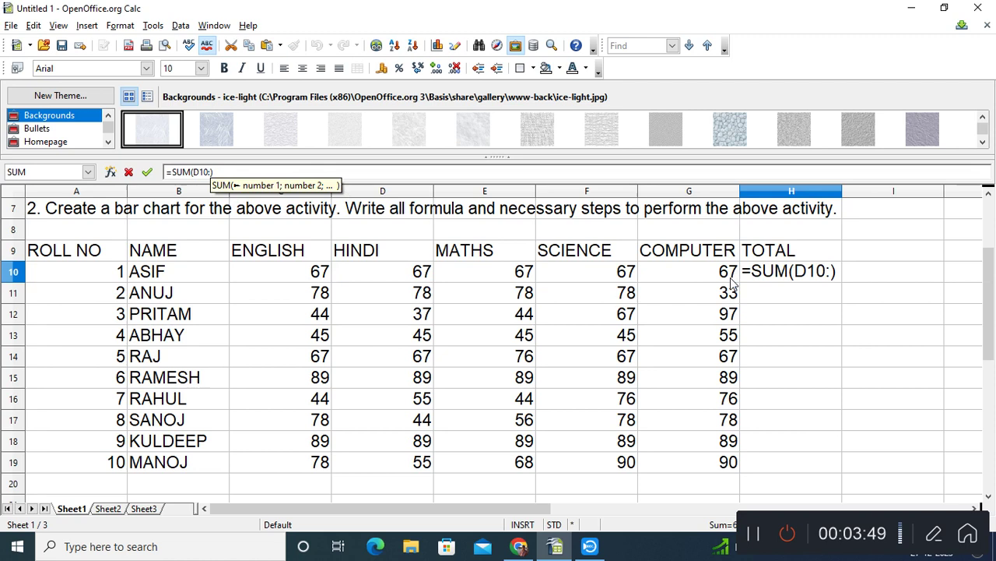
text(G10)
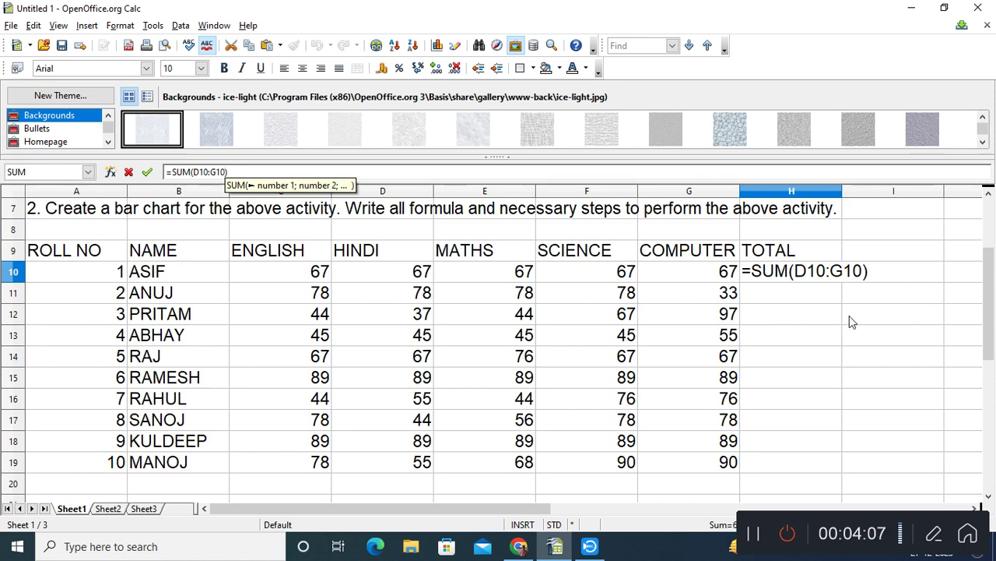
key(Return)
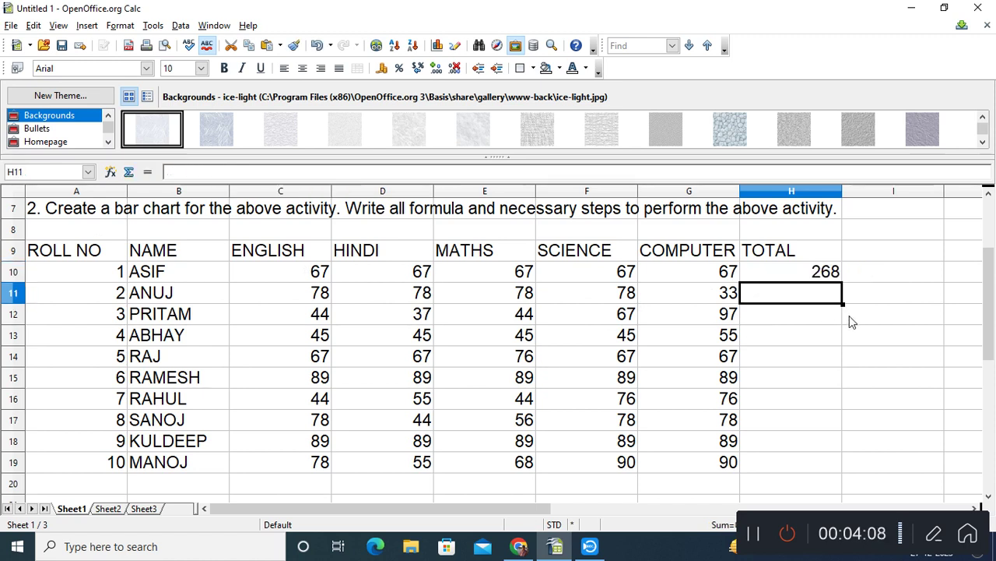
Step: Fill the total formula from H10 down to H19 and check the copied formulas in the first rows
click(827, 278)
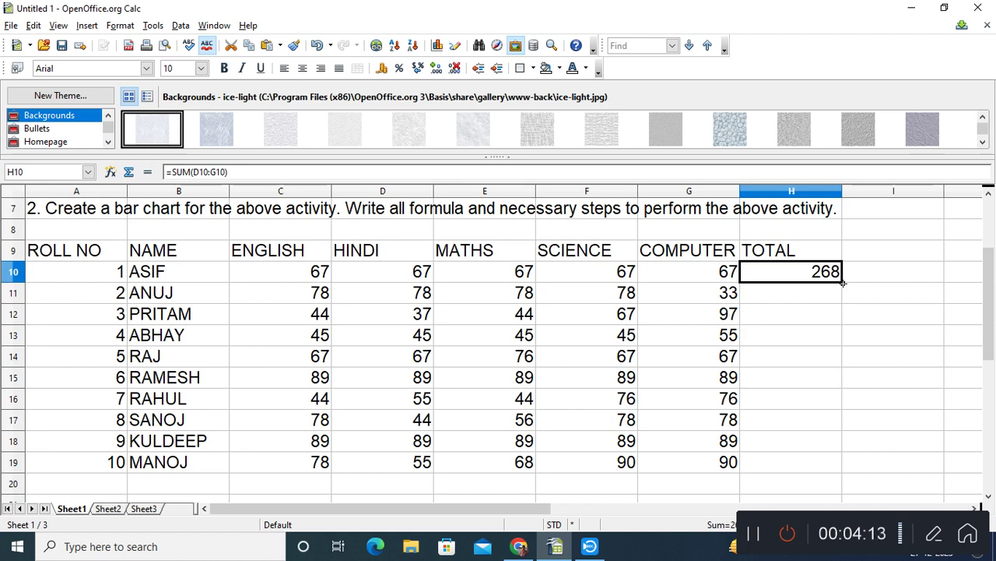
drag(841, 293, 832, 466)
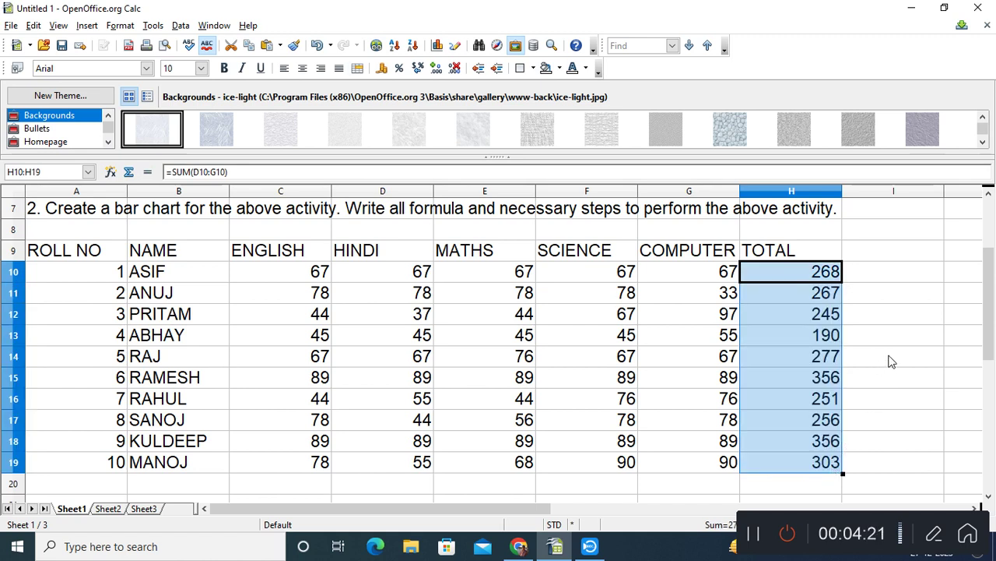
click(787, 280)
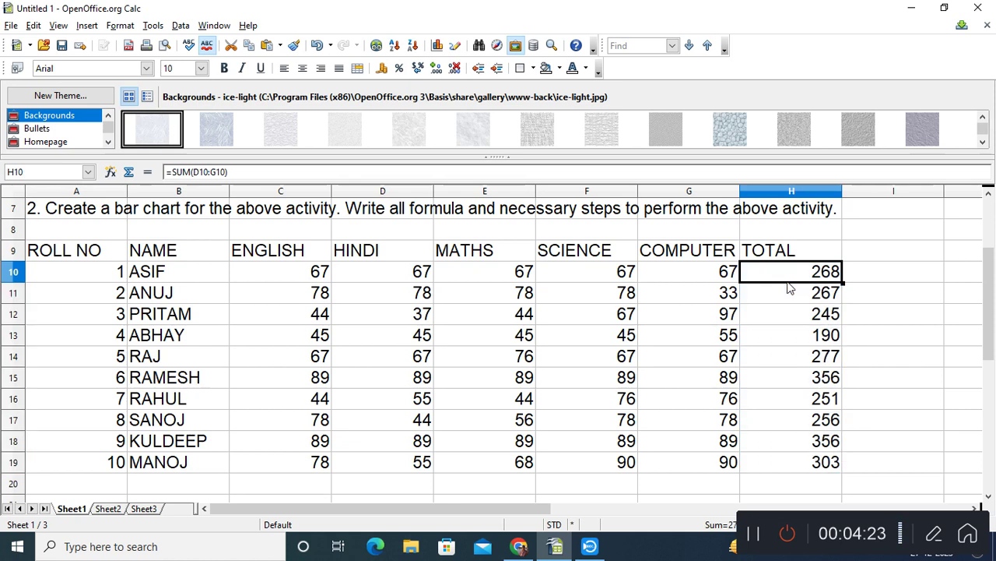
click(794, 299)
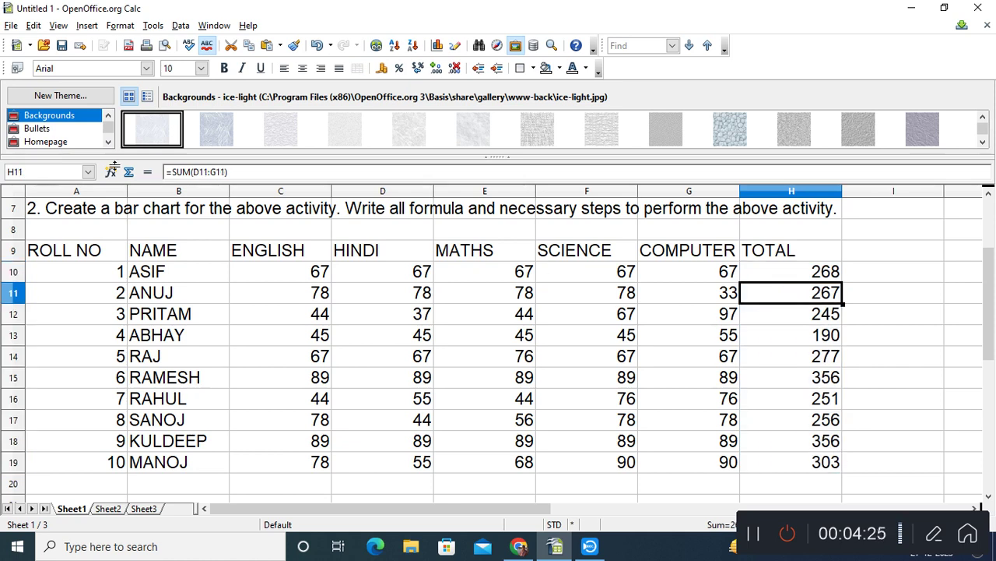
click(813, 318)
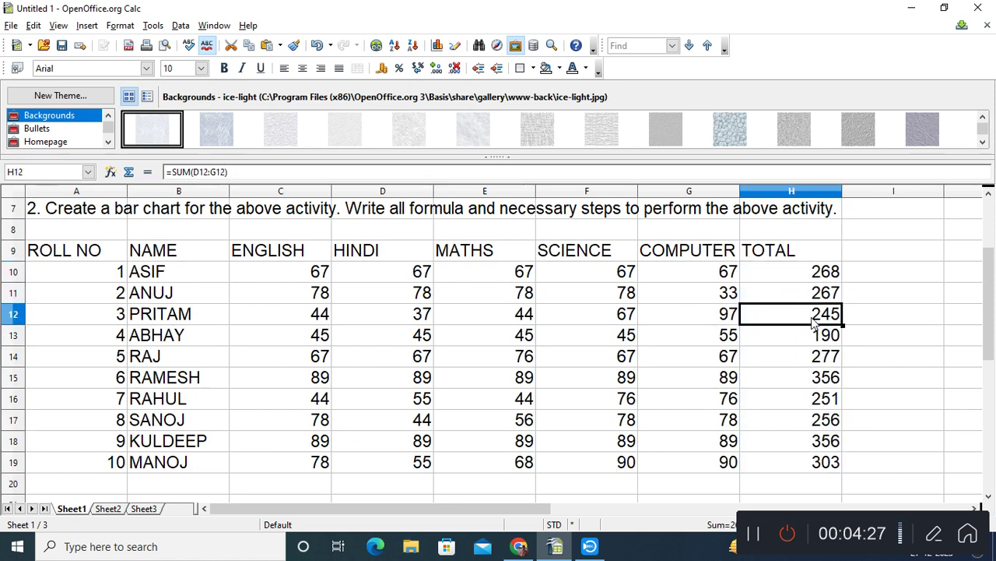
Step: Add the column heading AVERAGE in I9, beside TOTAL
click(857, 257)
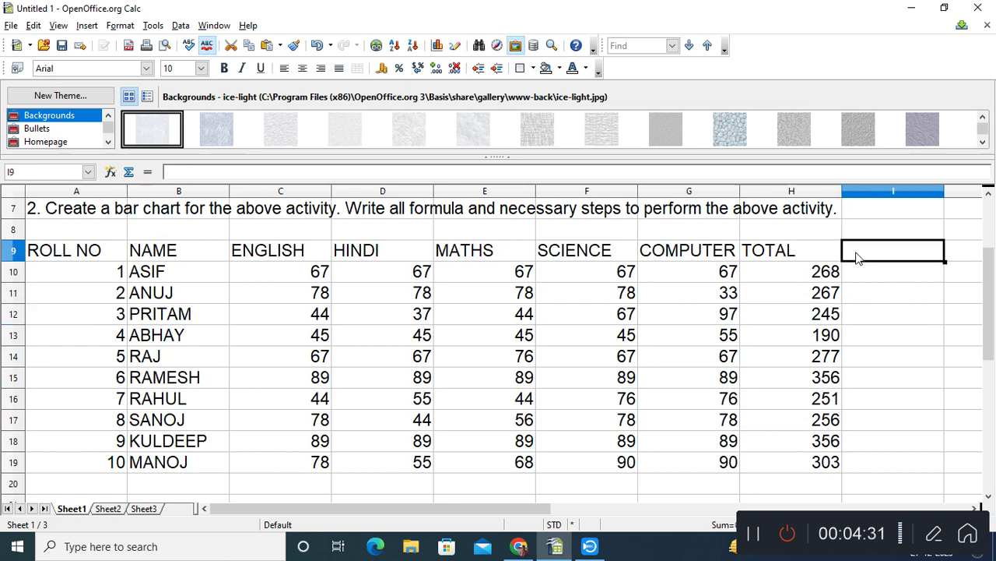
text(AVERAGE)
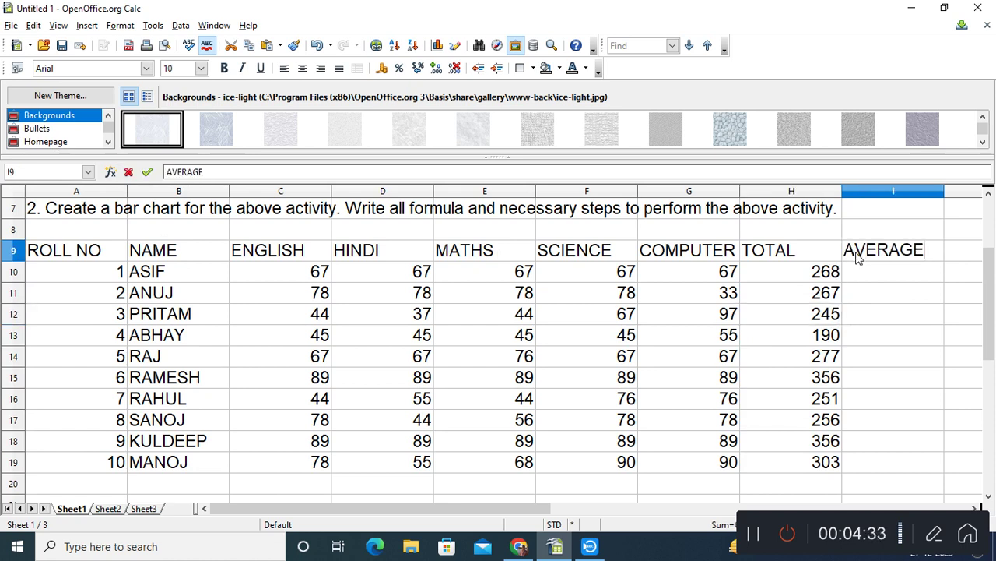
click(868, 280)
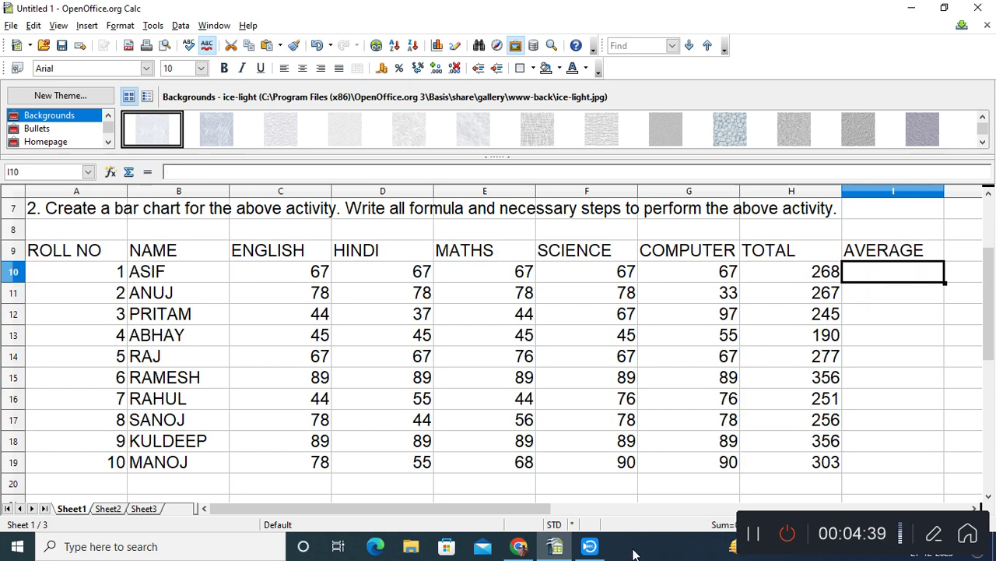
click(590, 549)
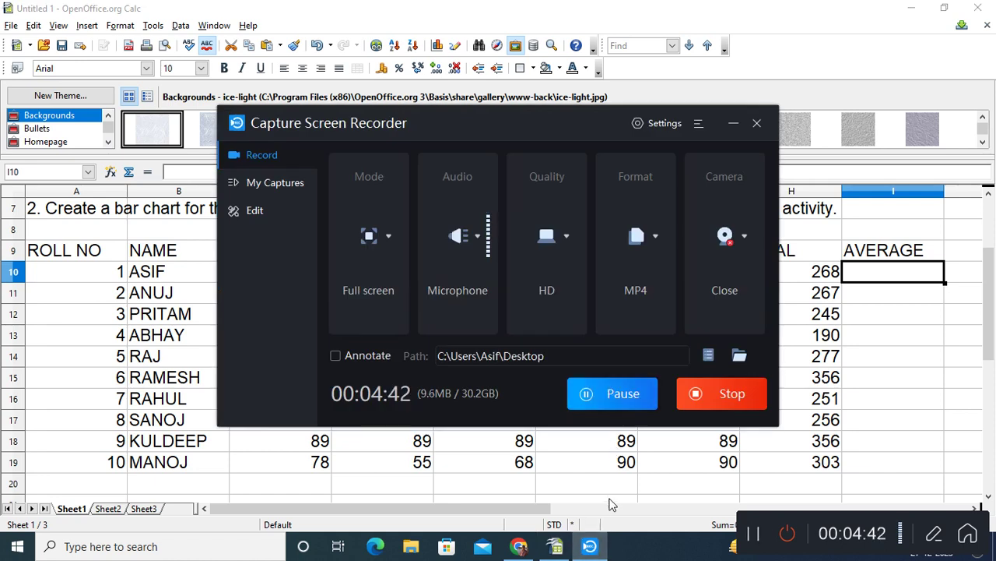
click(733, 123)
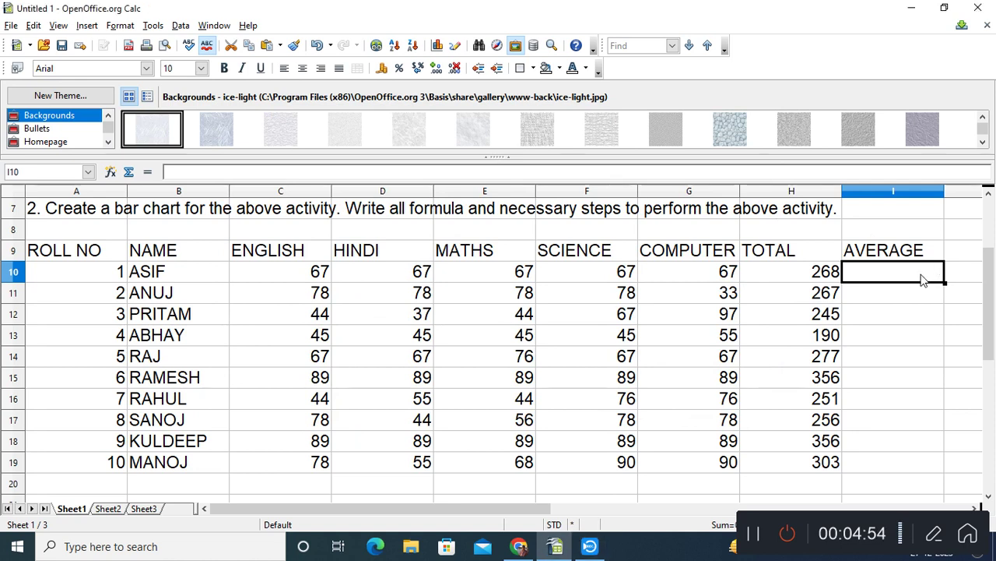
Step: Enter the formula =AVERAGE(H10) in I10 for roll number 1
text(=A)
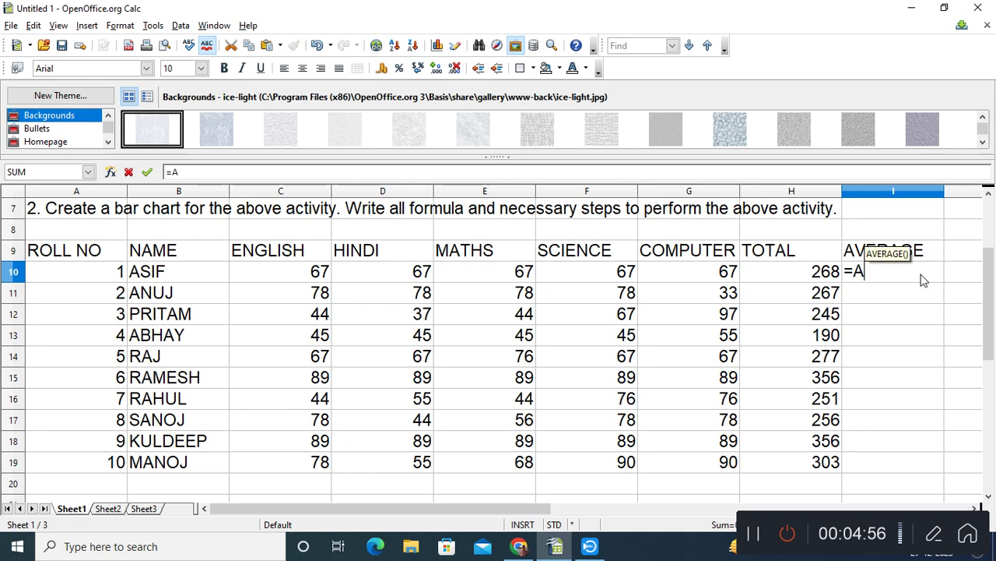
text(VERAGAE)
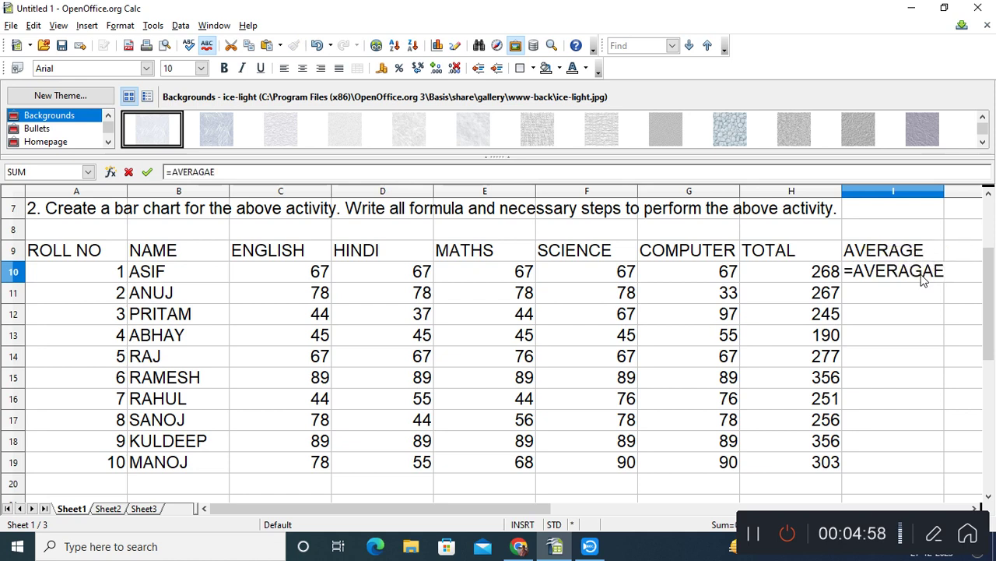
key(BackSpace)
key(BackSpace)
text(E()
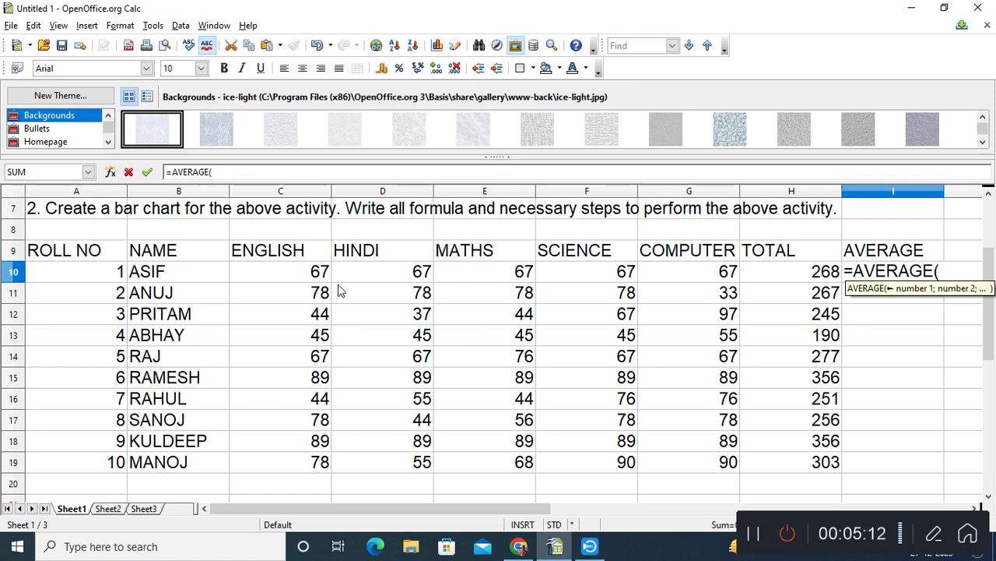
click(827, 270)
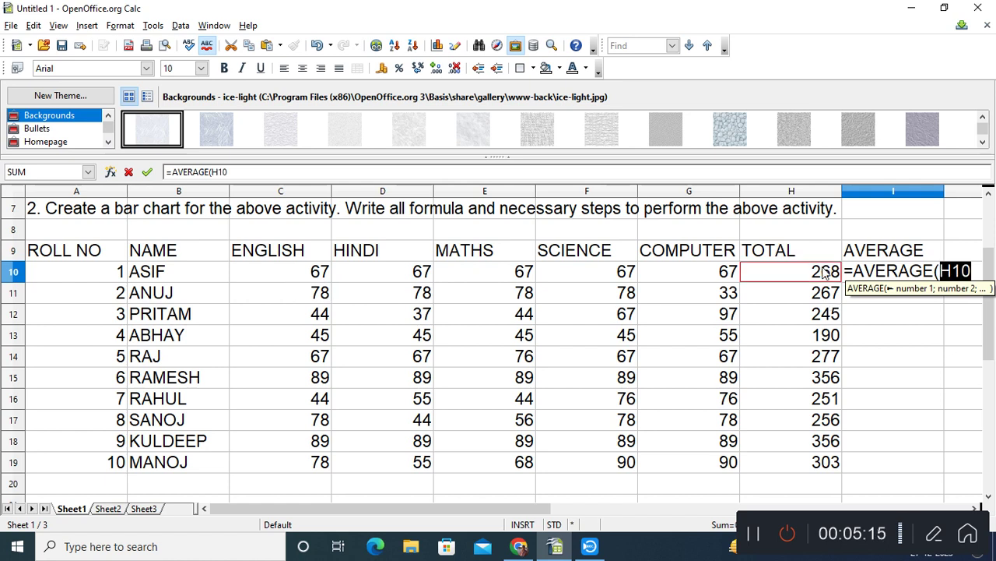
key(Return)
click(920, 272)
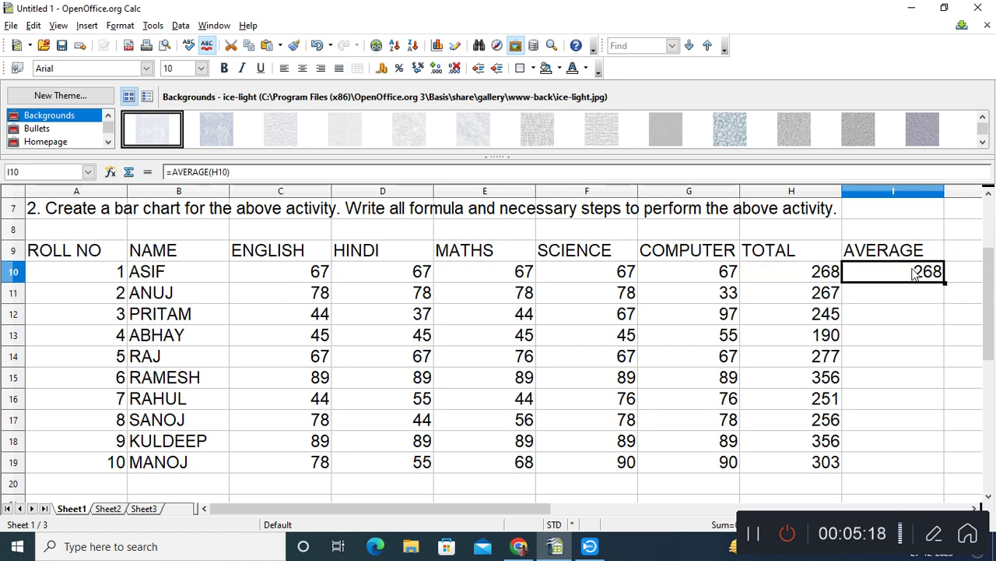
Step: Replace the total formula in H10 with =SUM(C10:G10) and fill it down to H19
click(829, 273)
text(=S)
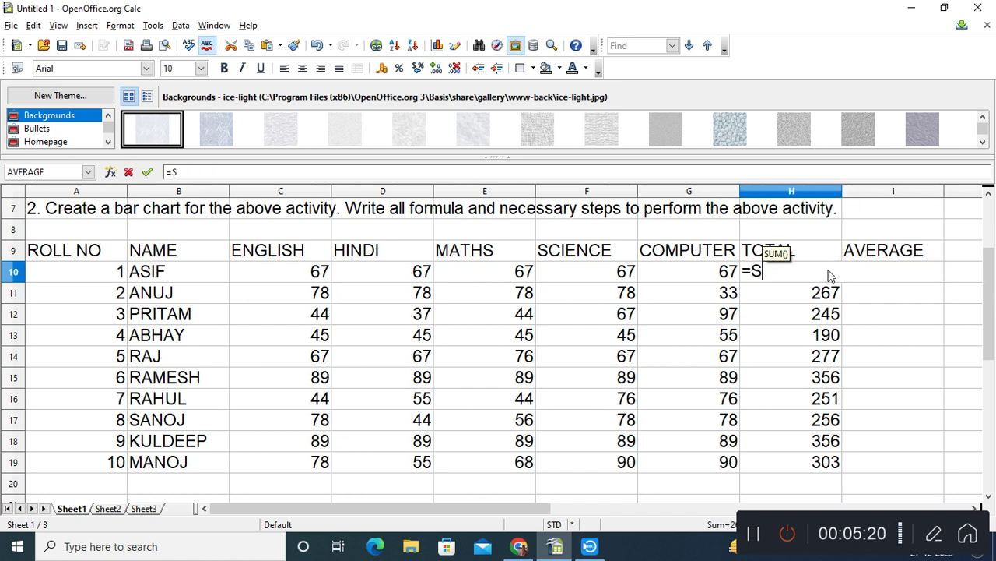
text(UM()
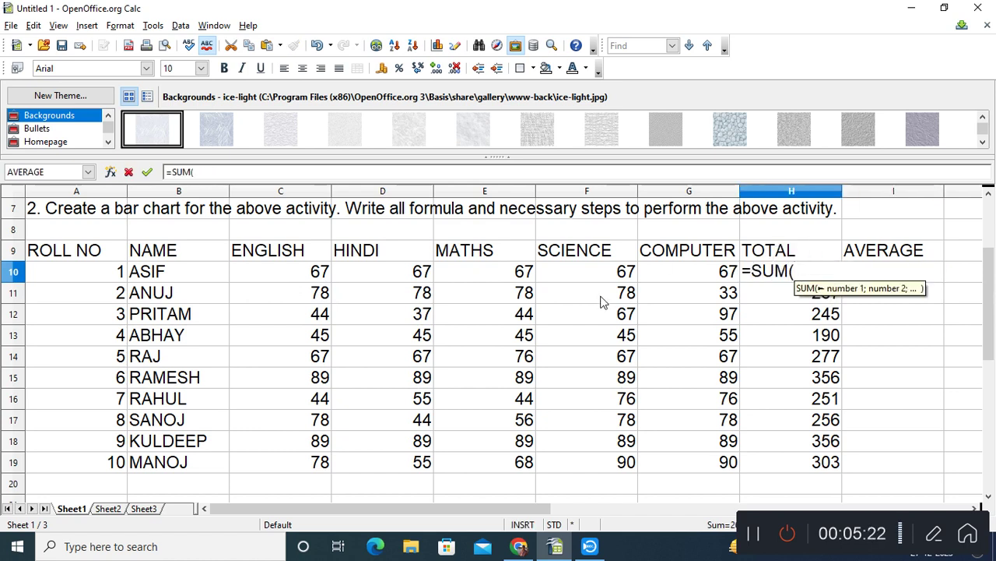
text(C2:)
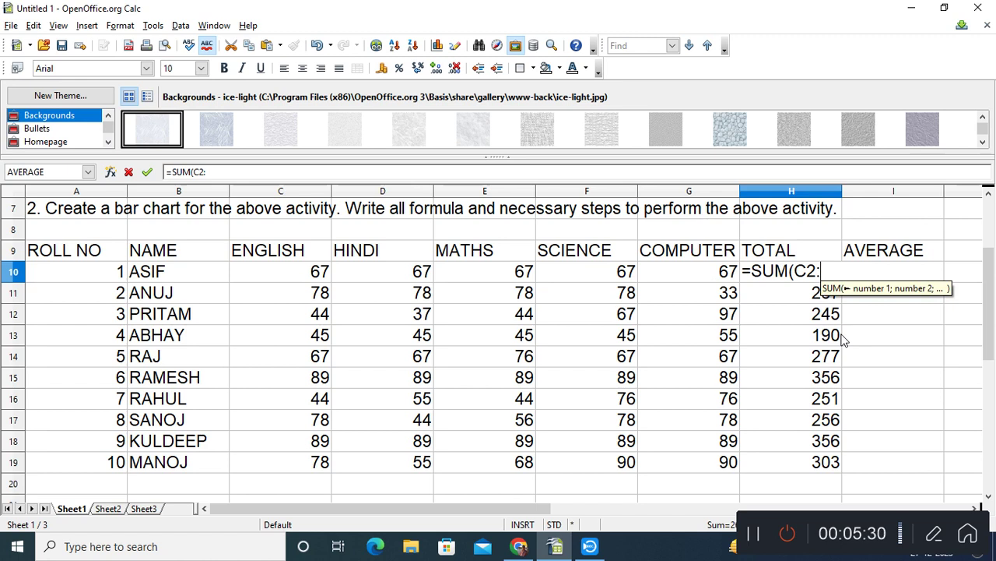
key(BackSpace)
key(BackSpace)
text(10)
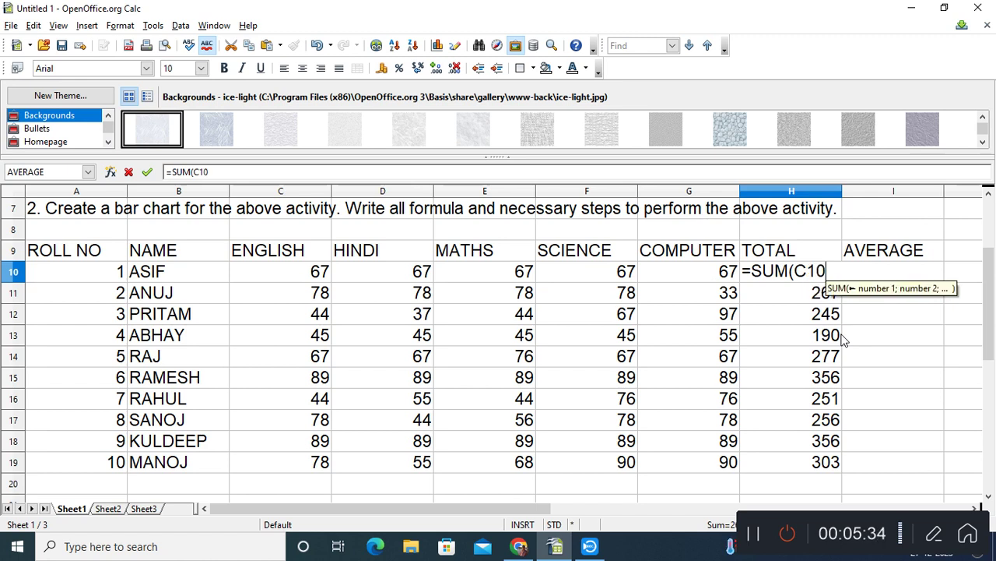
text(:G10))
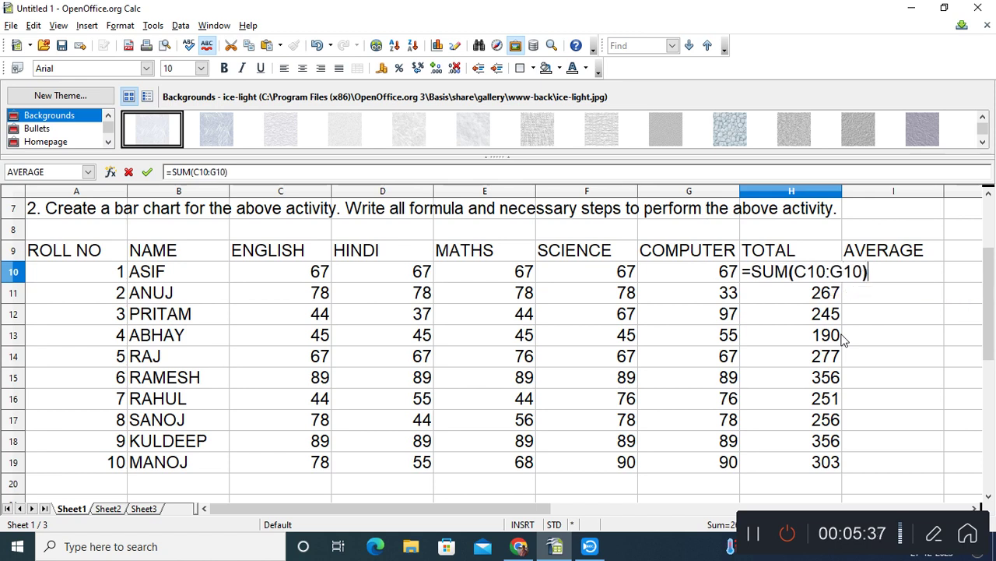
key(Return)
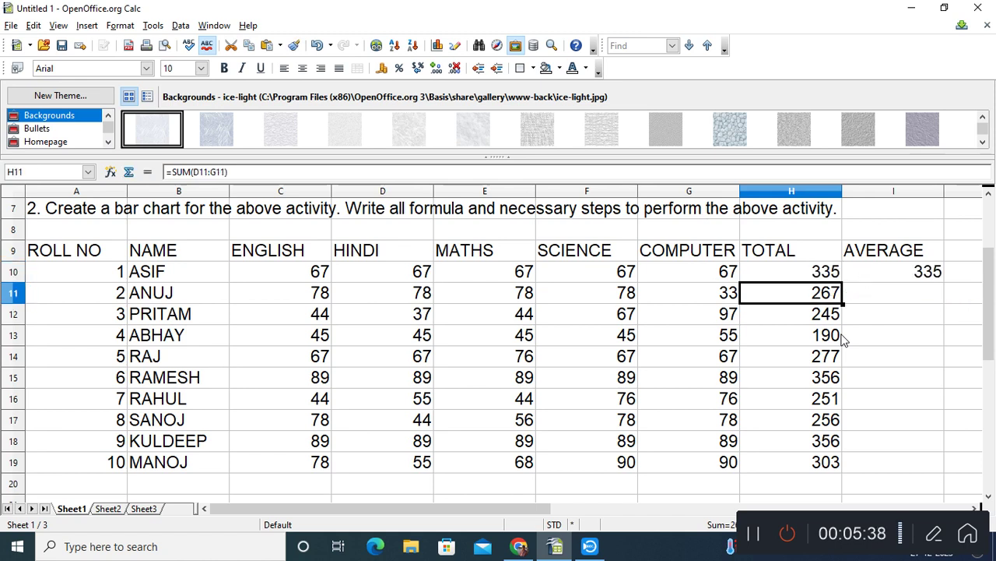
click(816, 278)
drag(842, 282, 835, 473)
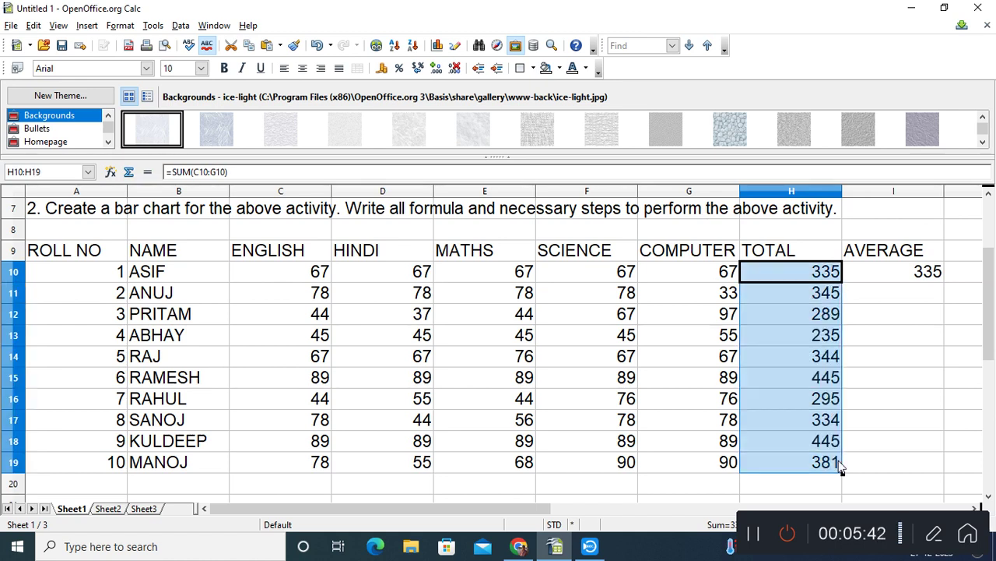
Step: Replace the average formula in I10 with =AVERAGE(C10:G10) and fill it down to I19
click(939, 280)
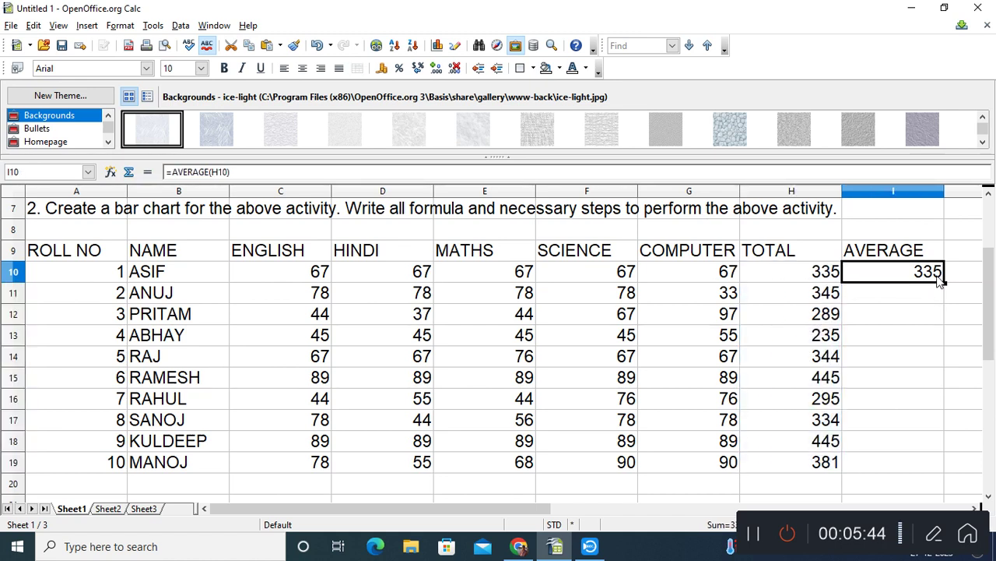
text(=AVERAGE(C)
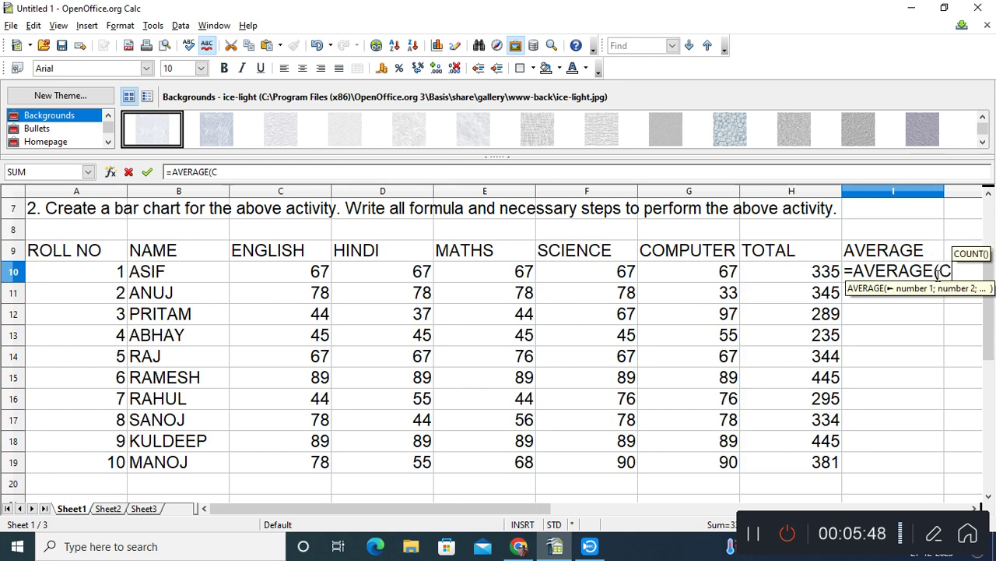
text(10:G10))
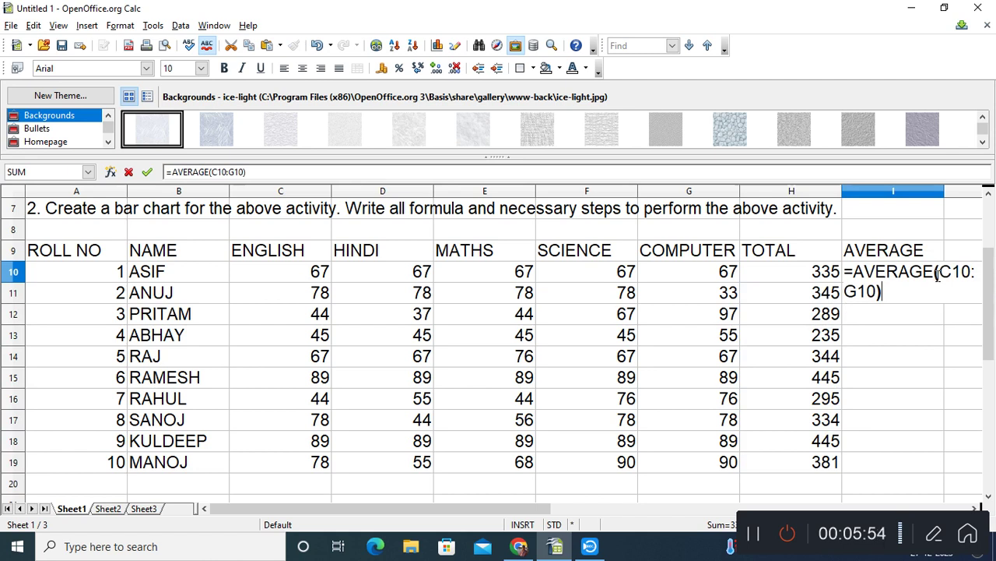
key(Return)
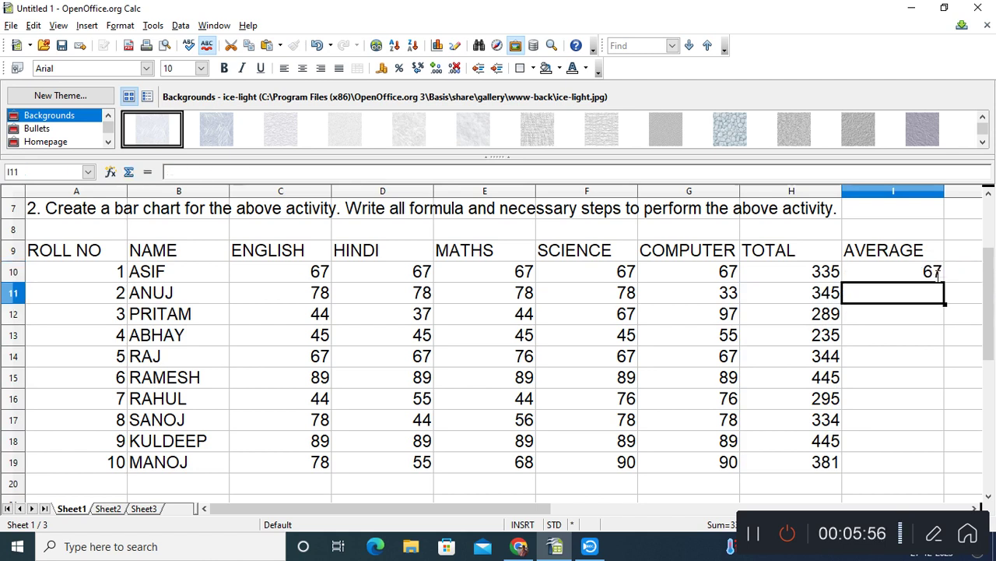
click(938, 279)
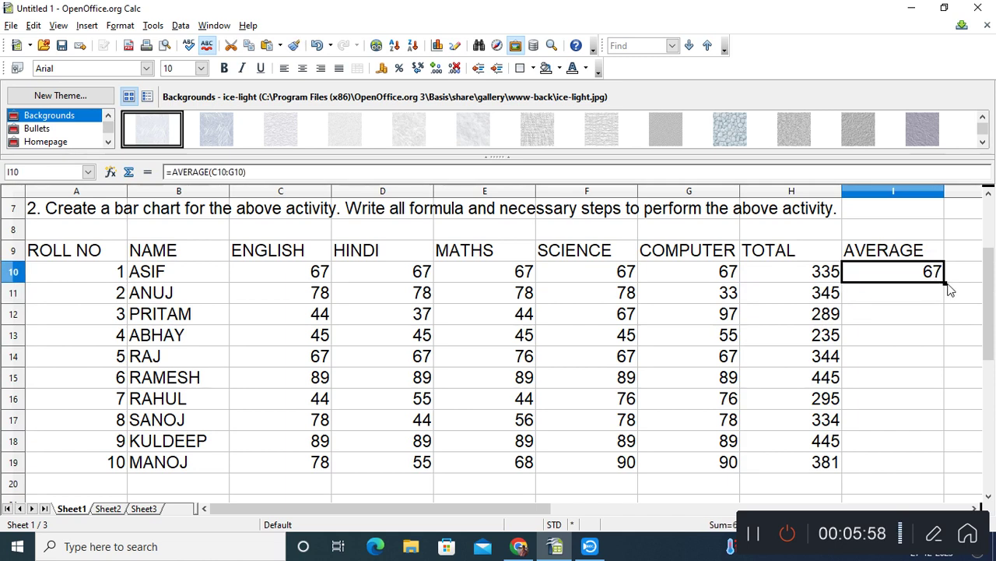
drag(944, 282, 939, 470)
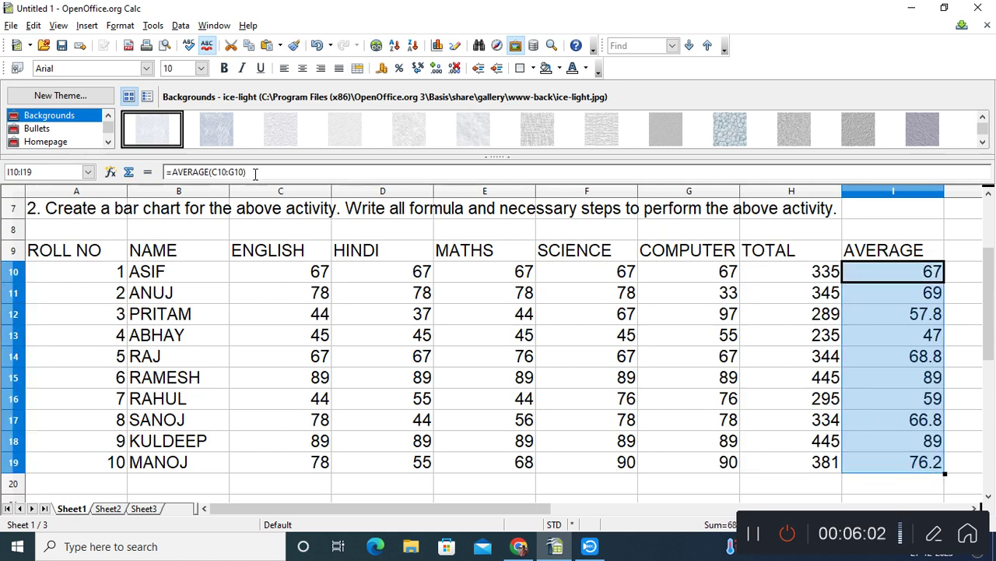
Step: Add the row label MAXIMUM in A20, directly below the last roll number
scroll(801, 389, down, 1)
scroll(801, 390, up, 1)
scroll(802, 390, down, 1)
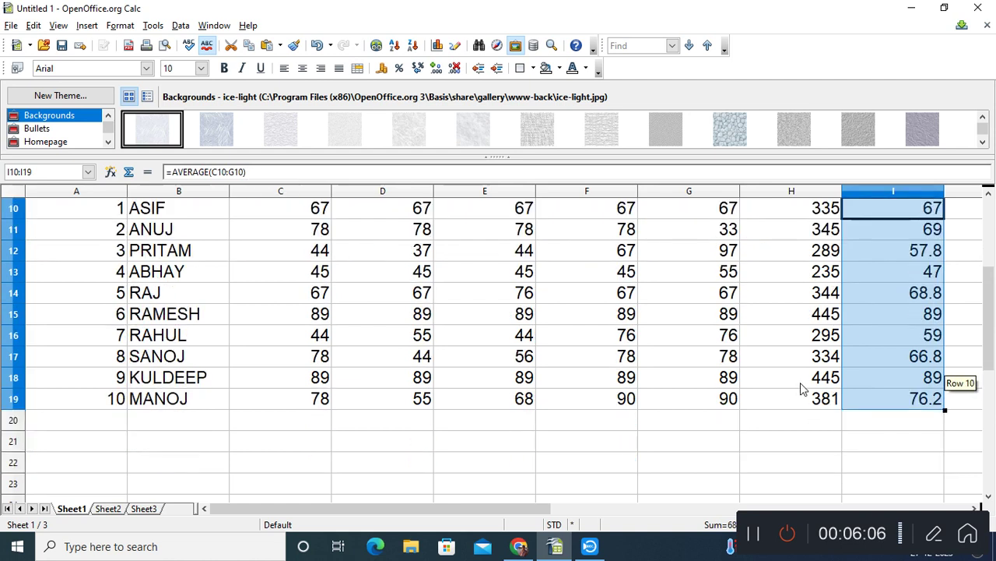
click(111, 424)
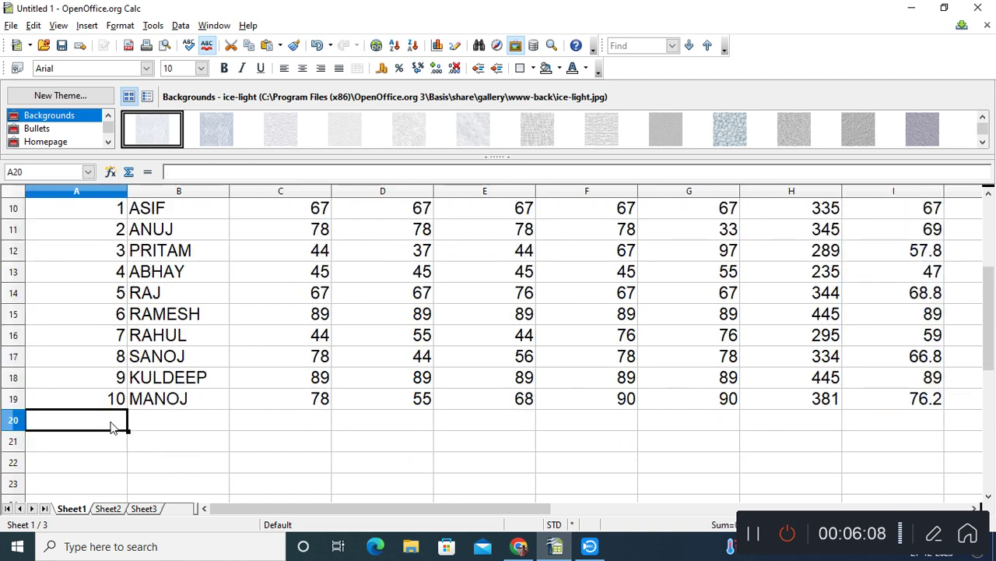
text(MAX)
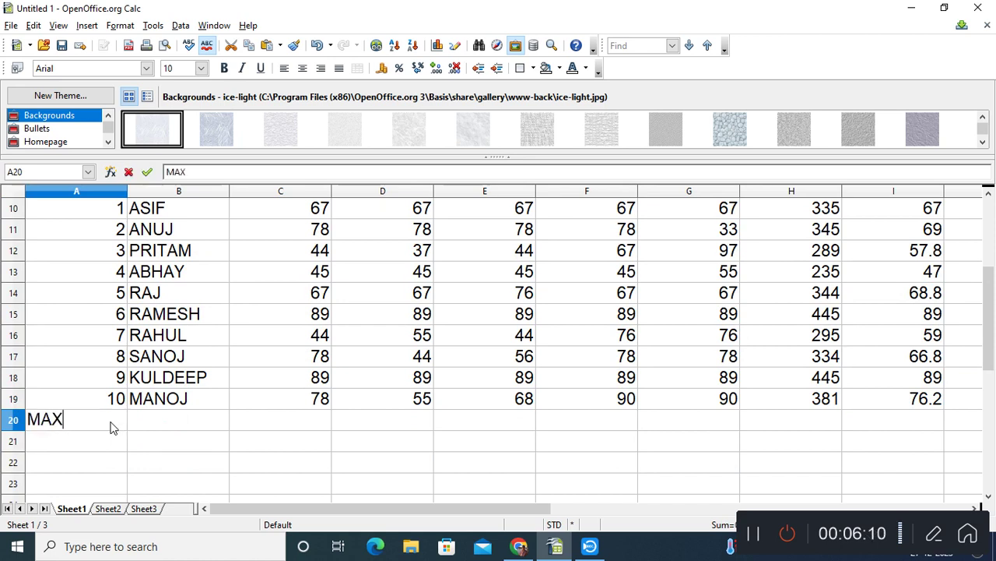
text(IMUM)
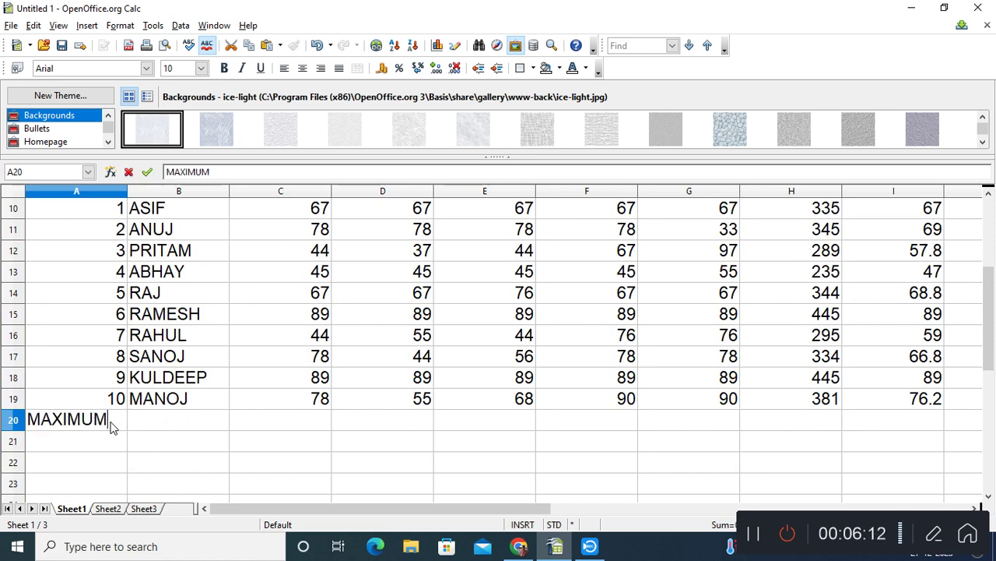
Step: Enter the formula =MAX(C10:C19) in C20 for the English marks
click(276, 429)
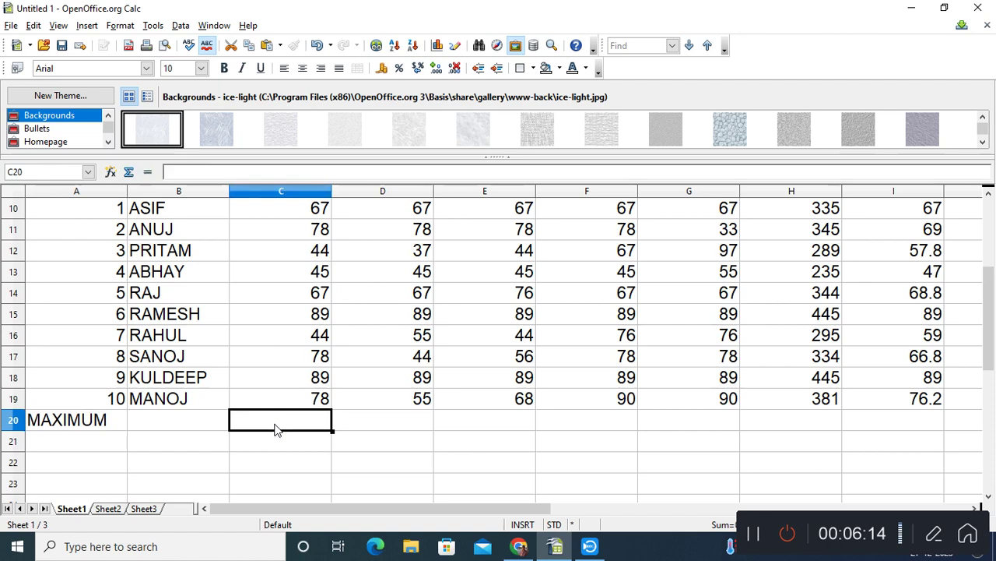
text(=MAX()
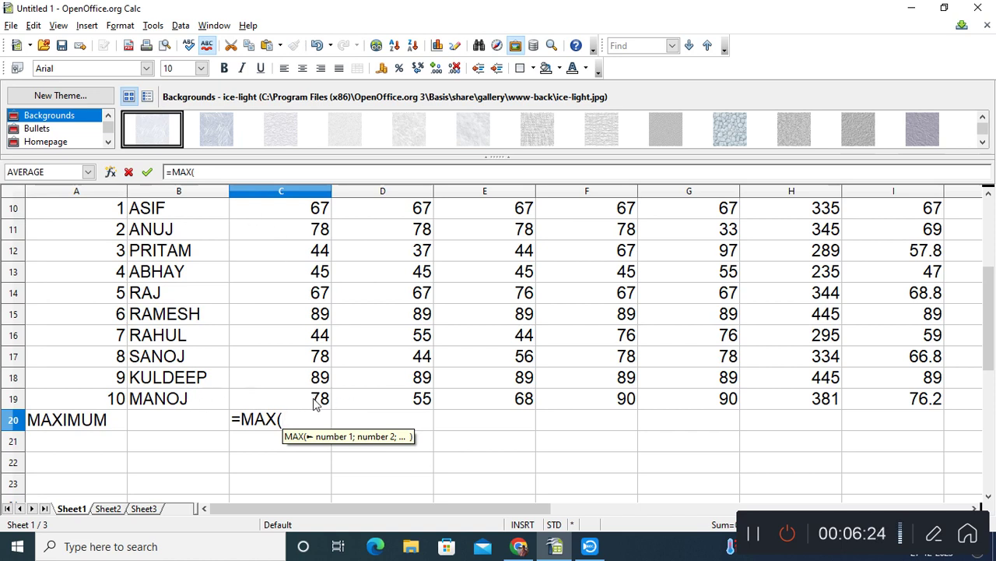
text(C10)
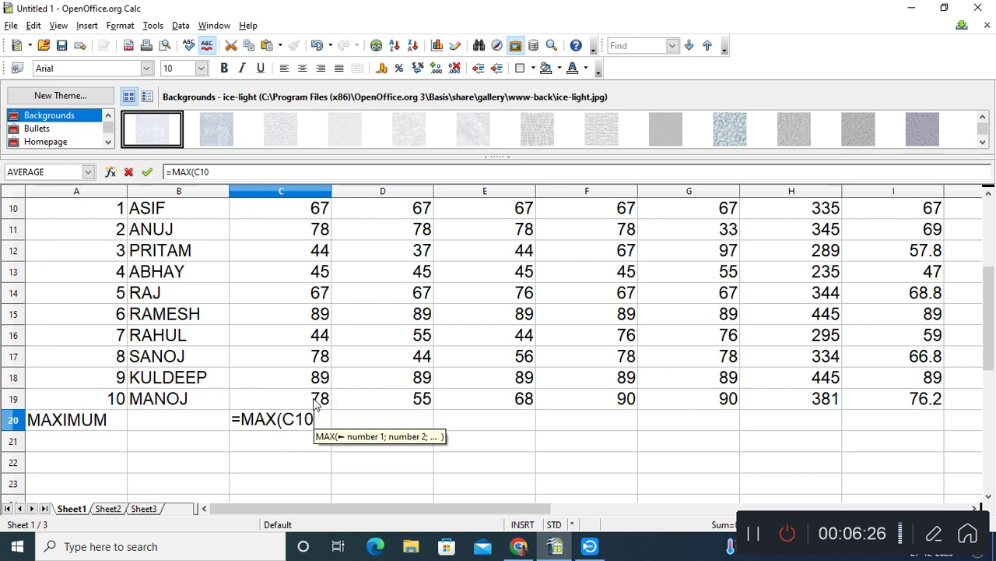
text(:C19)
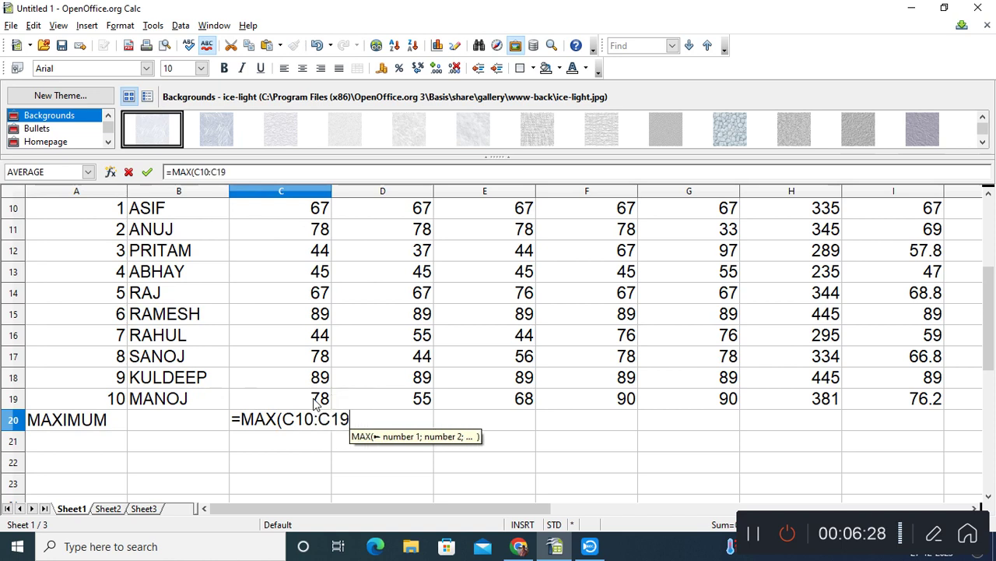
text())
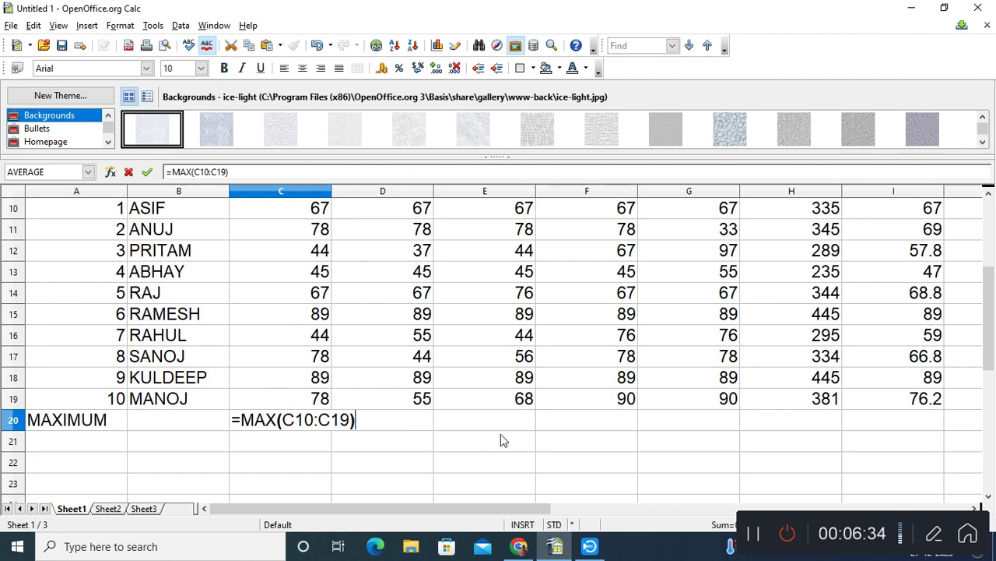
key(Return)
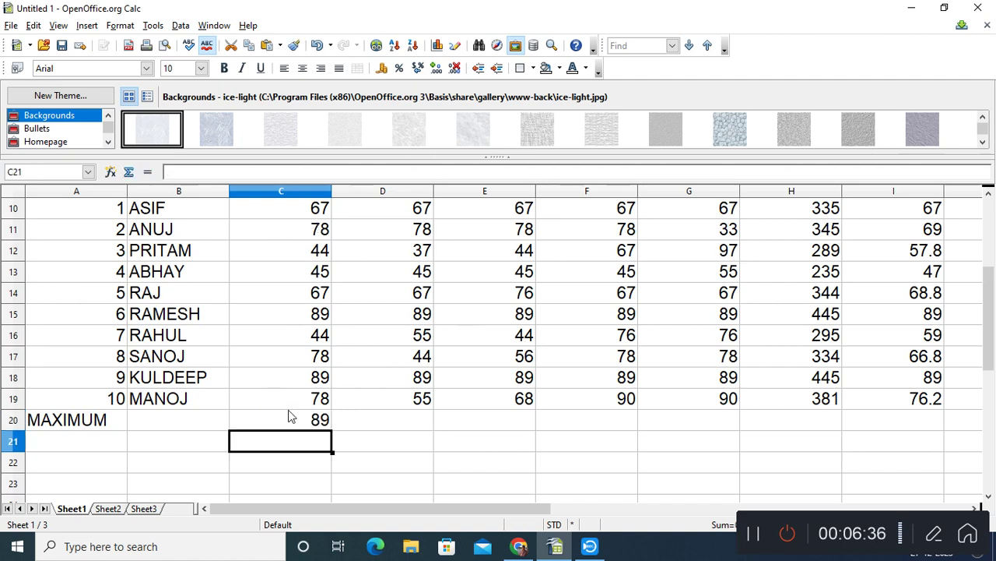
Step: Fill the maximum formula from C20 across to I20, covering all subjects, total and average
click(305, 427)
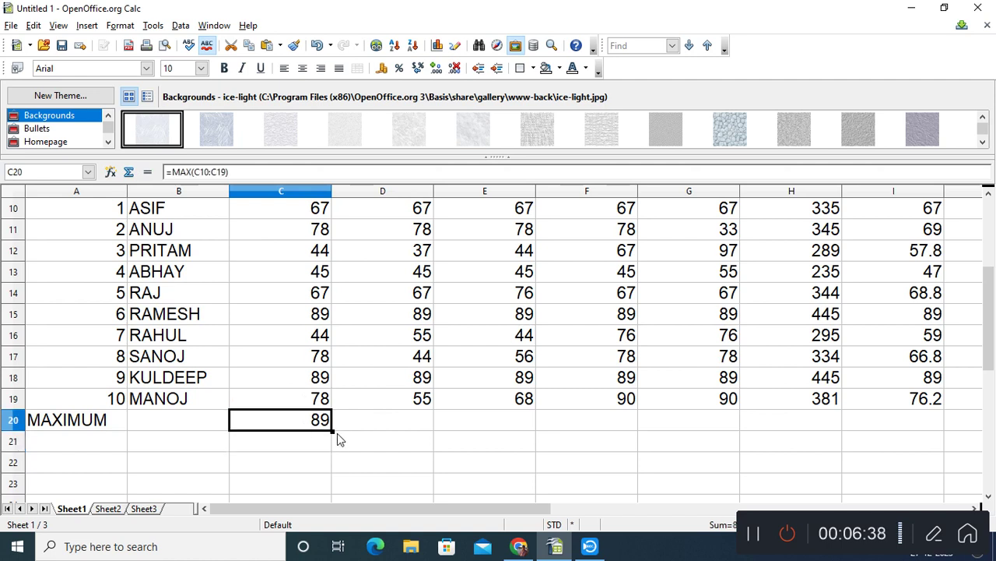
drag(333, 430, 903, 437)
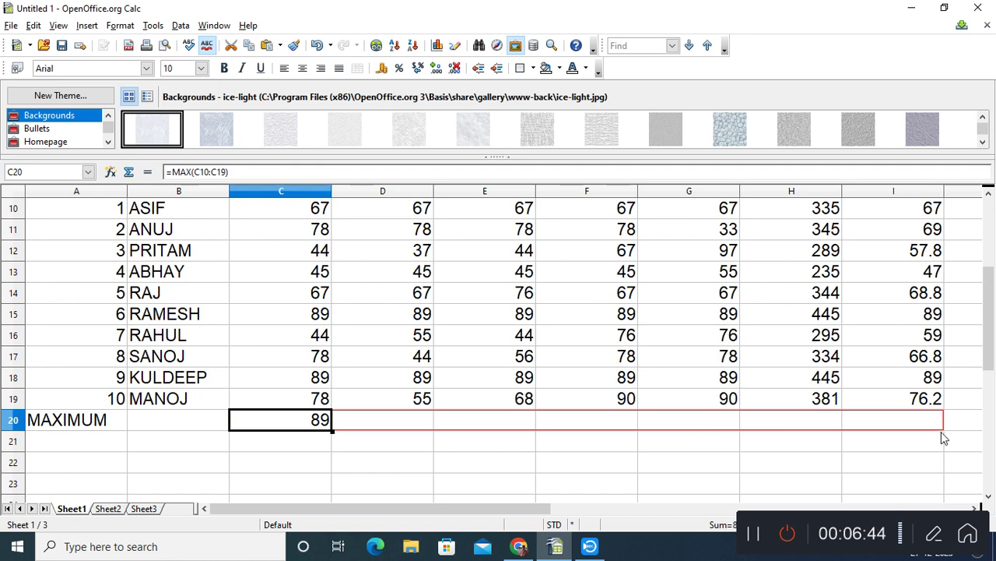
drag(944, 438, 944, 438)
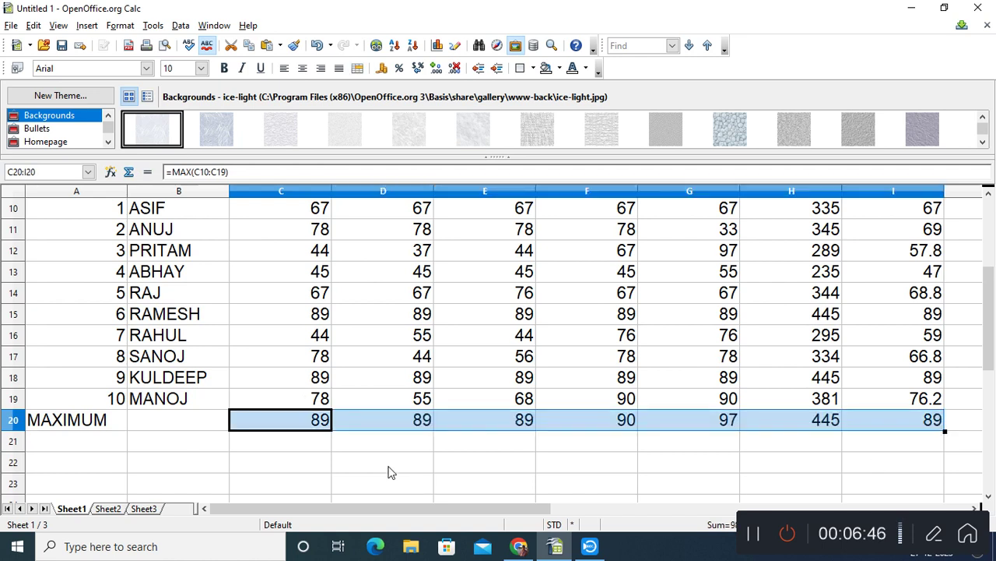
Step: Add the row label MINIMUM in A21, below MAXIMUM
click(88, 427)
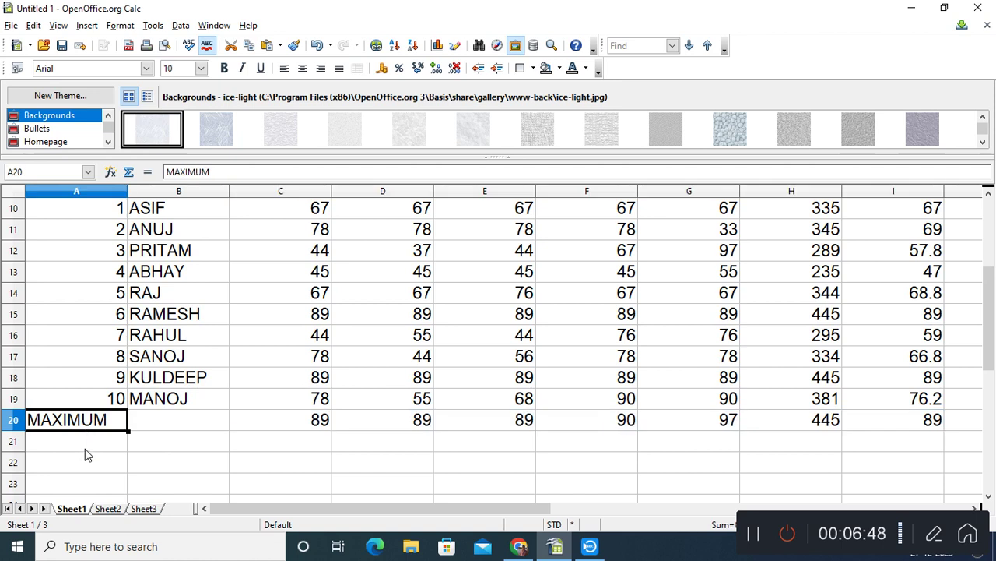
click(85, 451)
text(INIMU)
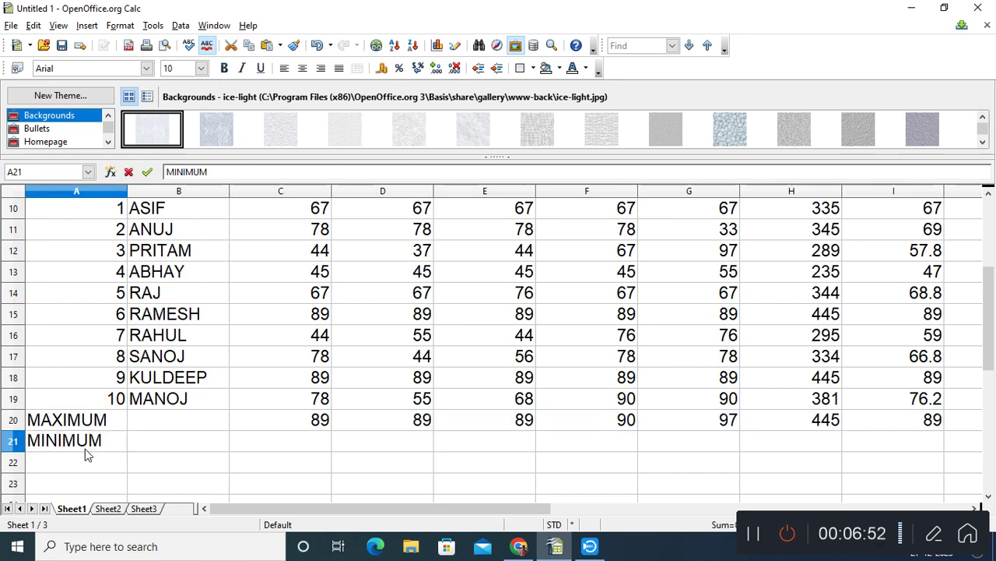
text(M)
Step: Enter the formula =MIN(C10:C19) in C21 for the English marks
click(321, 445)
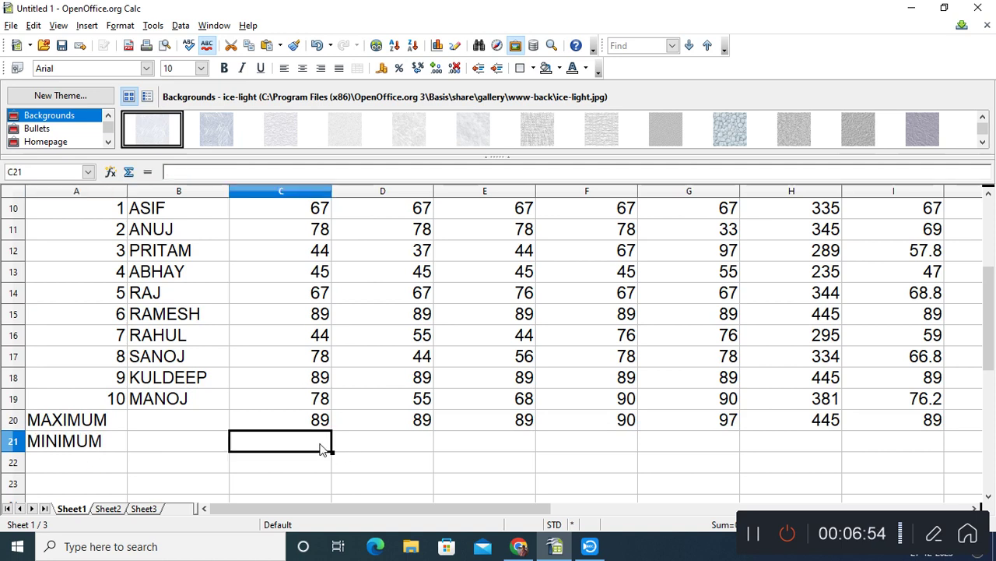
text(=)
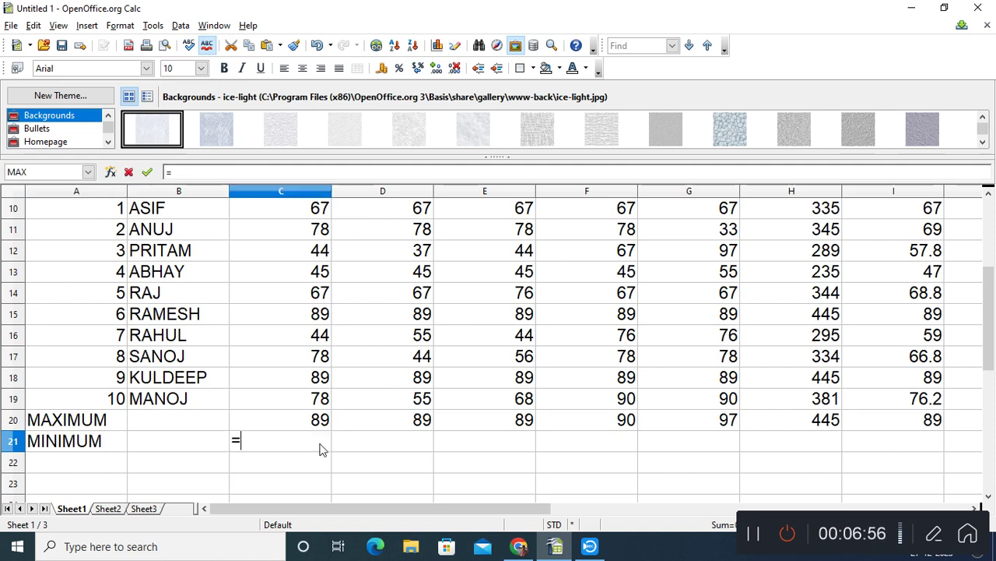
text(MIN()
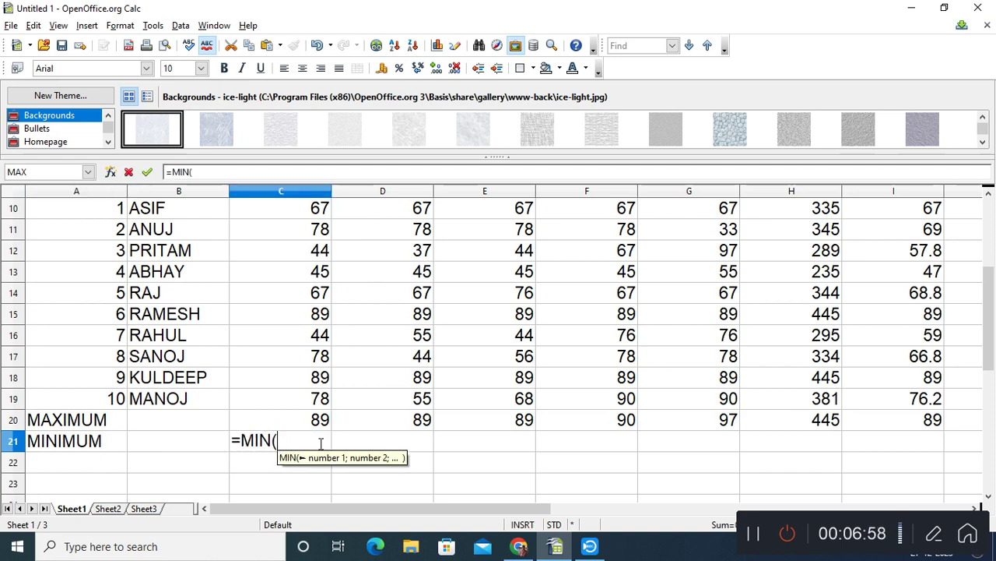
text(C)
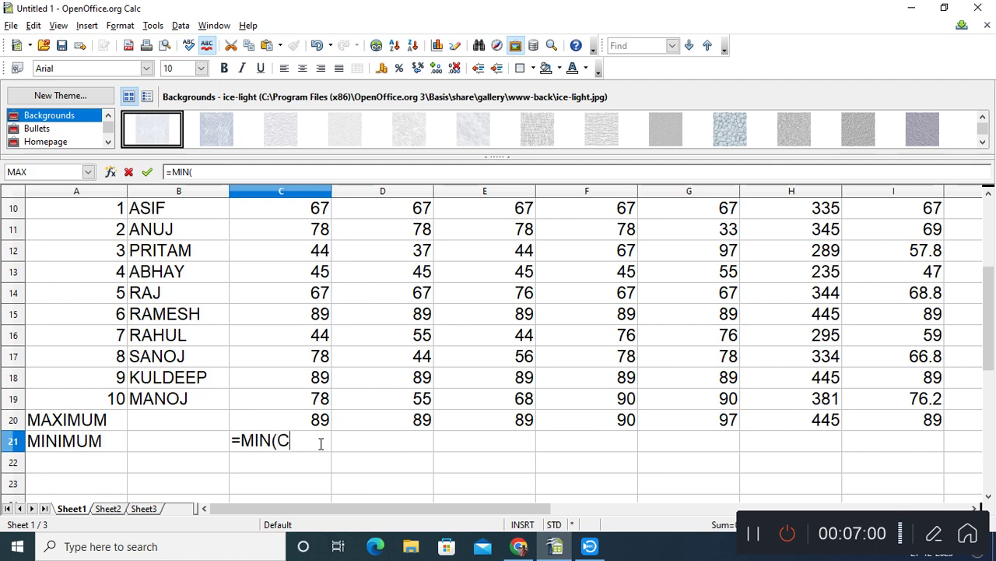
text(10:)
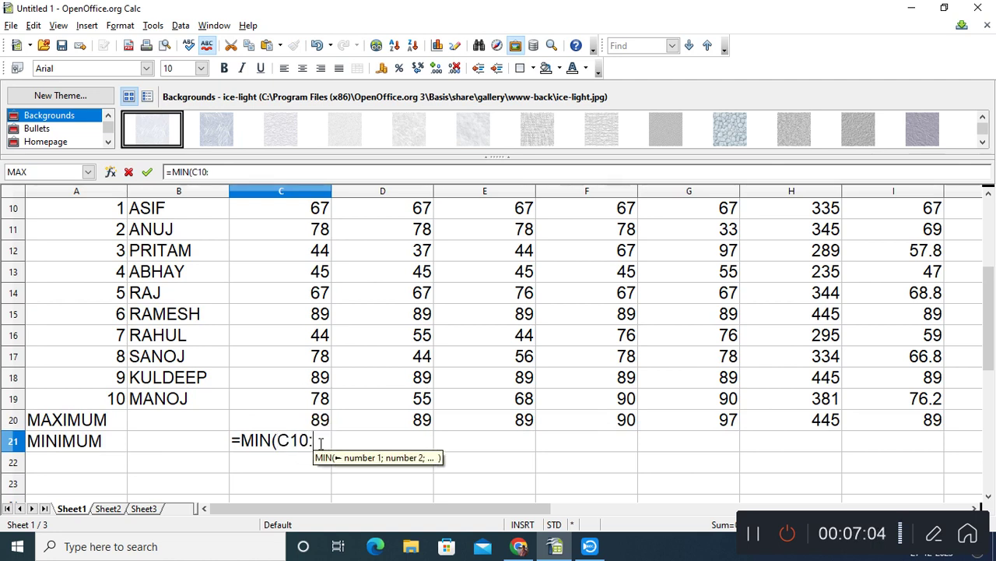
text(C19)
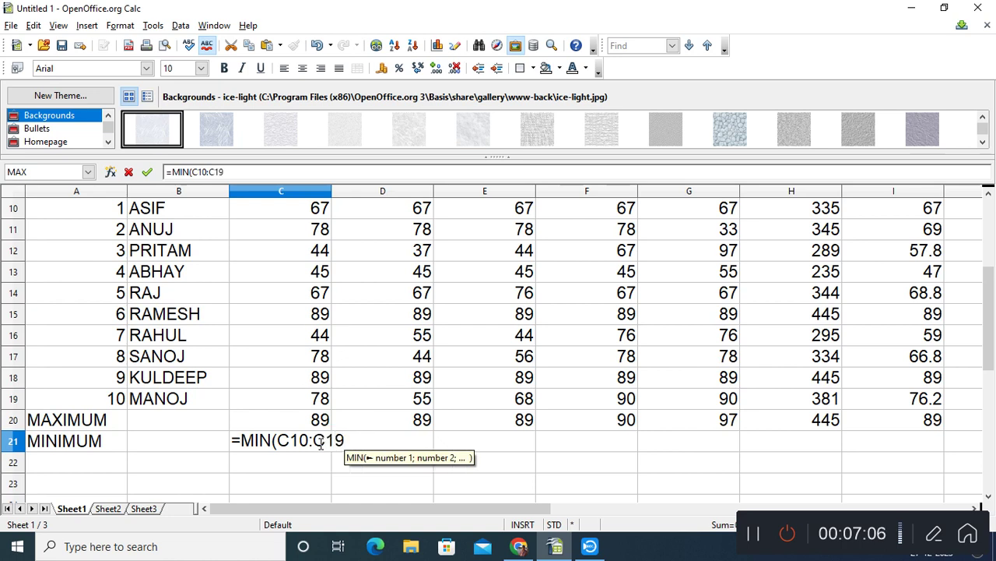
key(shift+Return)
text())
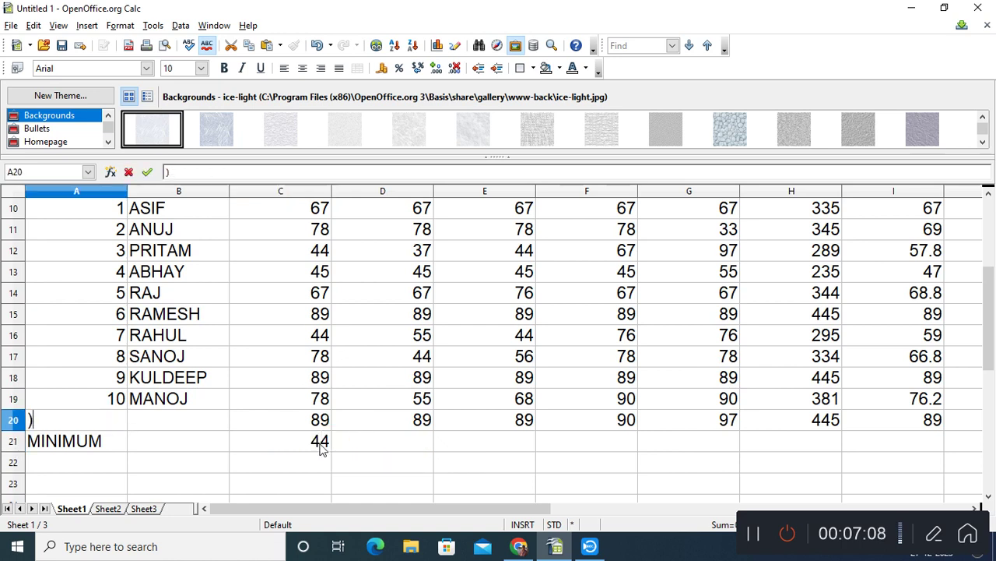
Step: Undo the accidental overwrite of the MAXIMUM row label in A20
key(BackSpace)
click(279, 452)
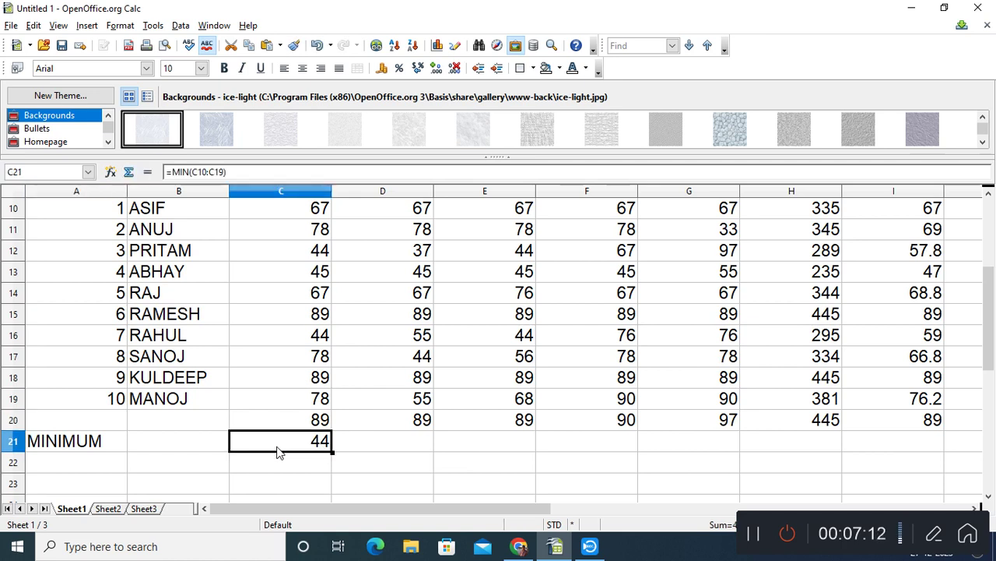
scroll(283, 458, up, 3)
scroll(282, 459, down, 4)
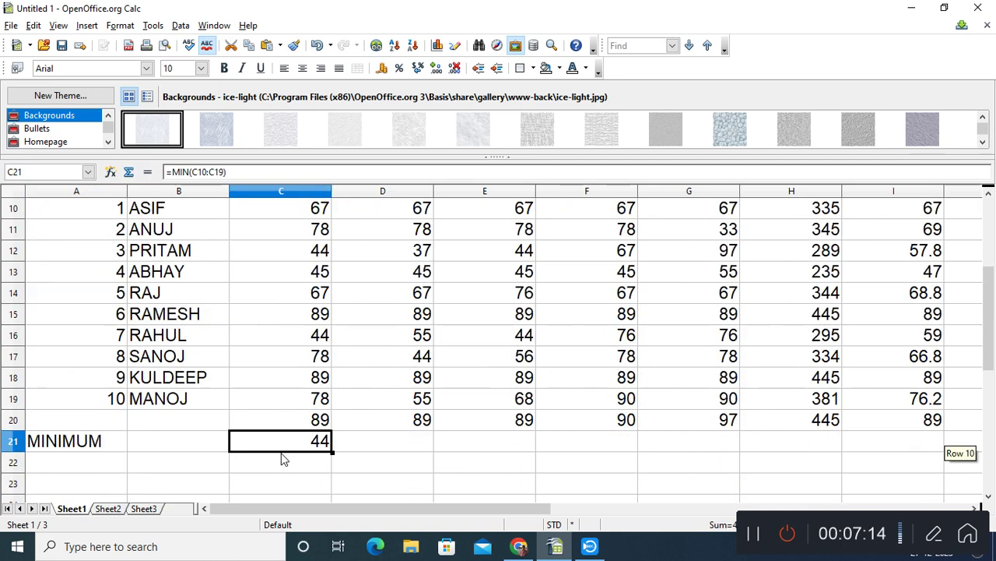
key(ctrl+z)
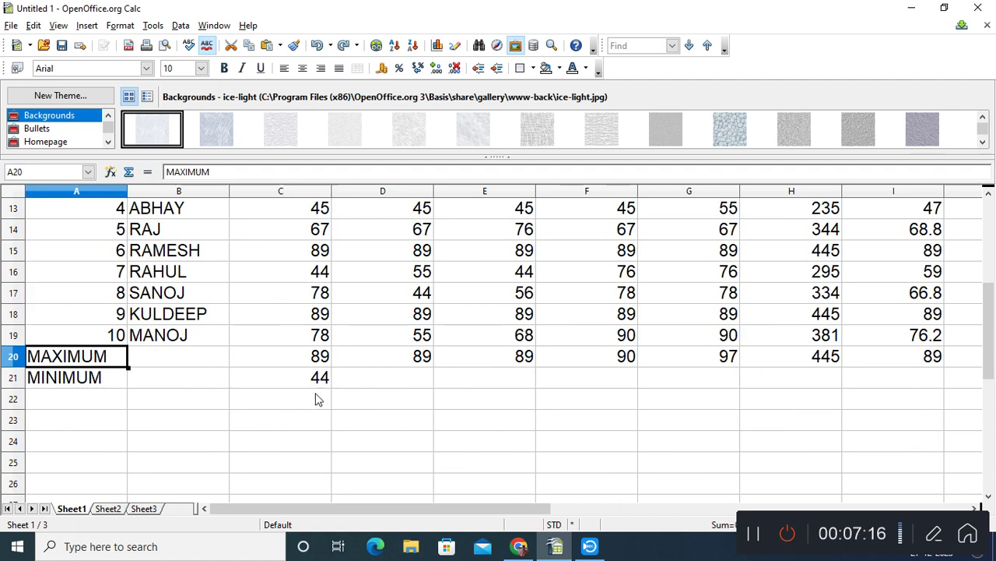
Step: Re-enter the formula =MIN(C10:C19) in C21 for the minimum English mark
click(319, 380)
text(=)
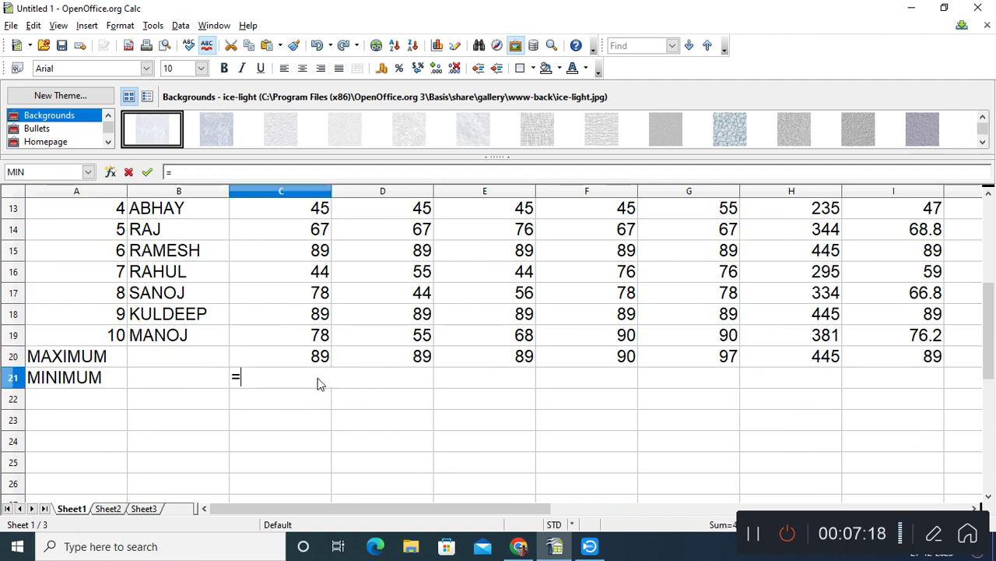
text(MIN(1)
key(BackSpace)
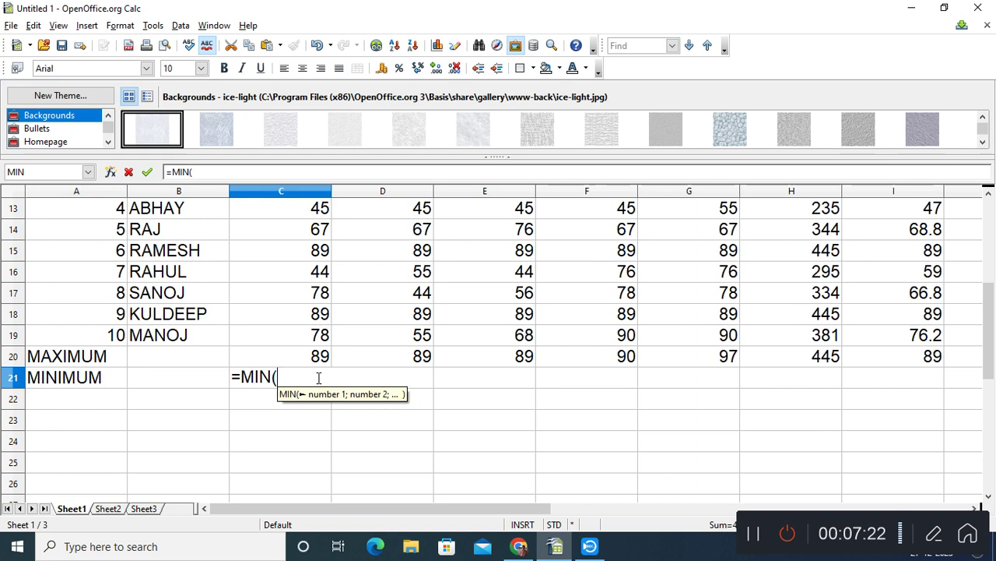
text(C10)
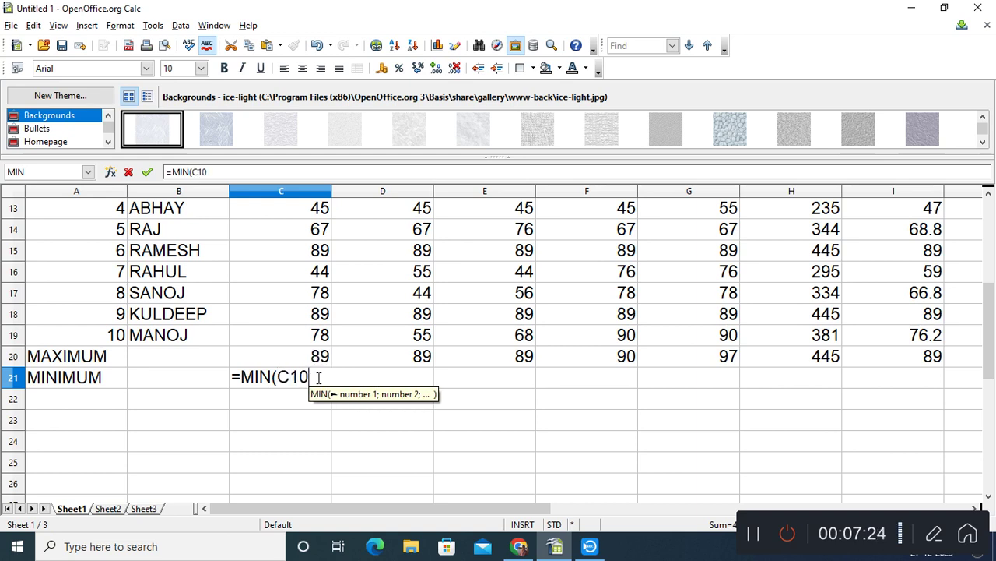
text(:C19)
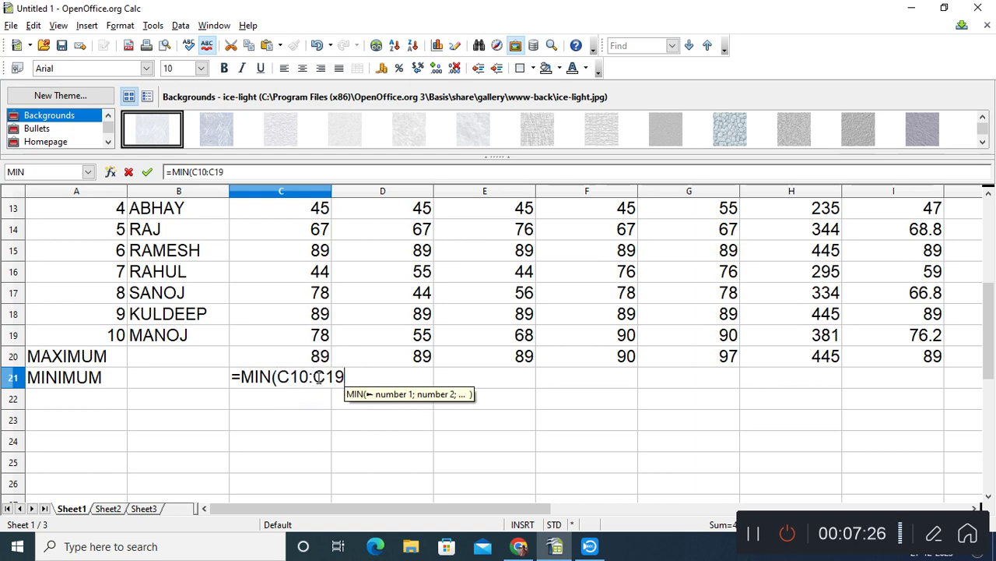
text())
key(Return)
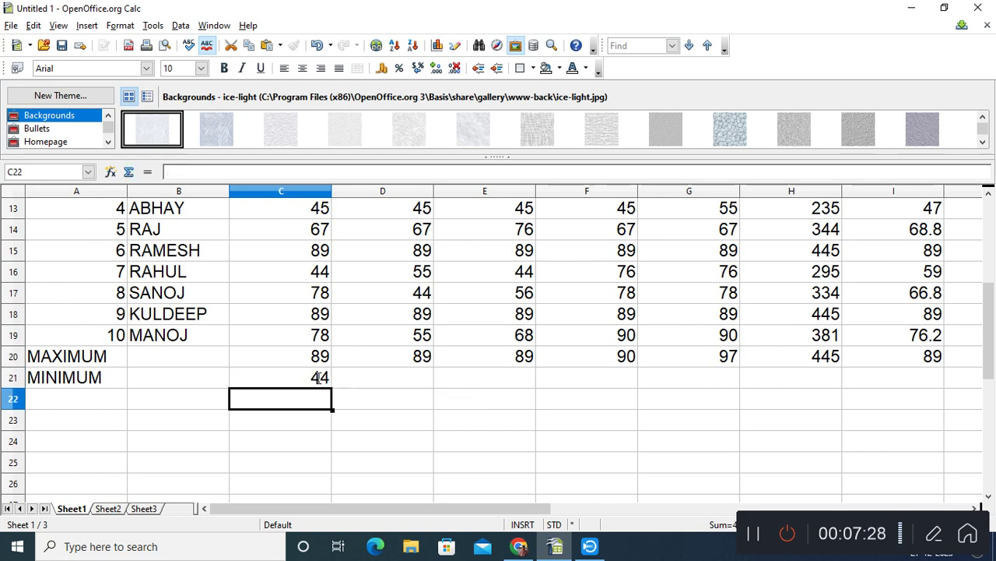
Step: Fill the minimum formula from C21 across to I21, covering all subjects, total and average
click(303, 380)
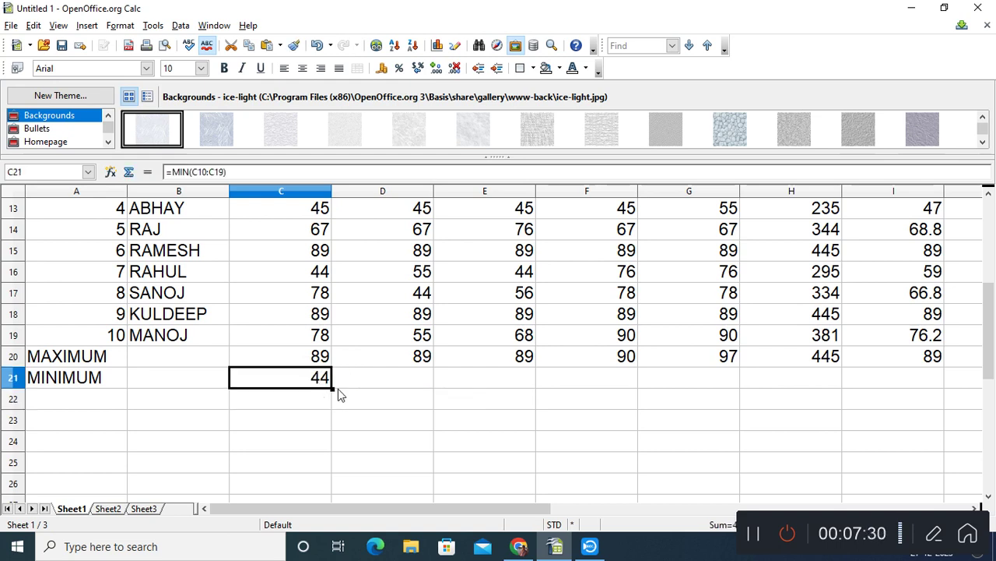
drag(516, 388, 923, 387)
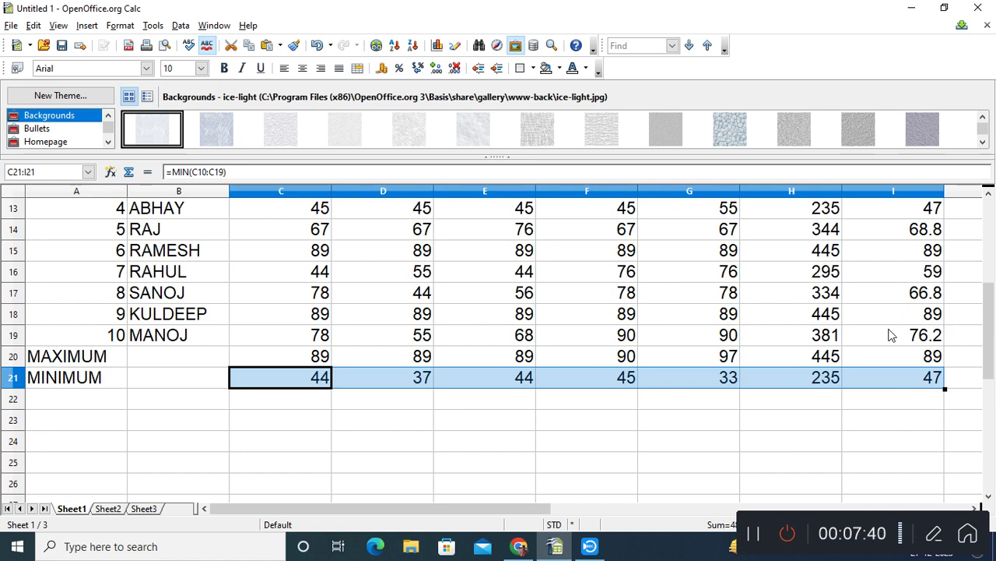
scroll(892, 335, up, 3)
scroll(892, 335, down, 2)
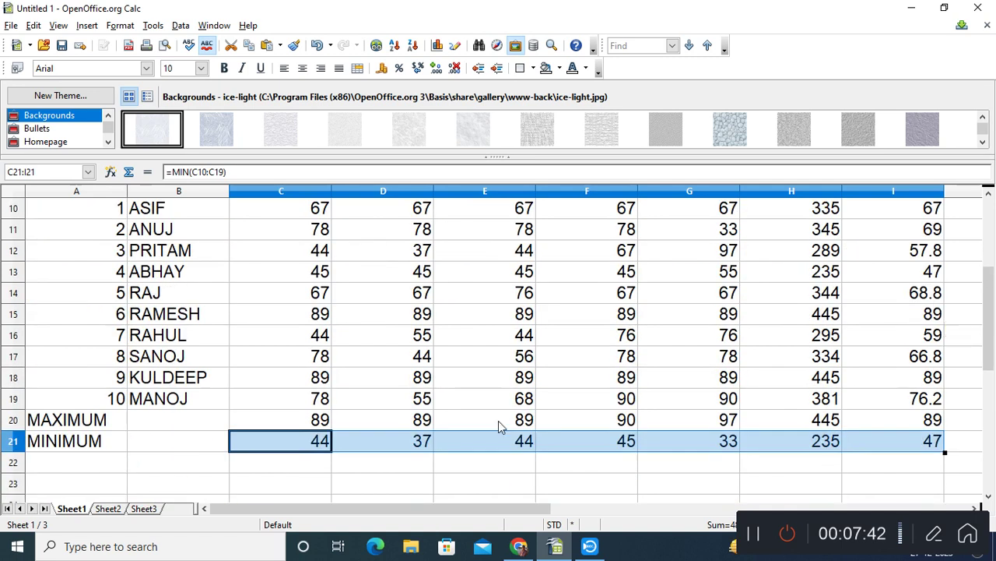
Step: Add the row label NO OF STUDENTS in A22, below MINIMUM
click(39, 467)
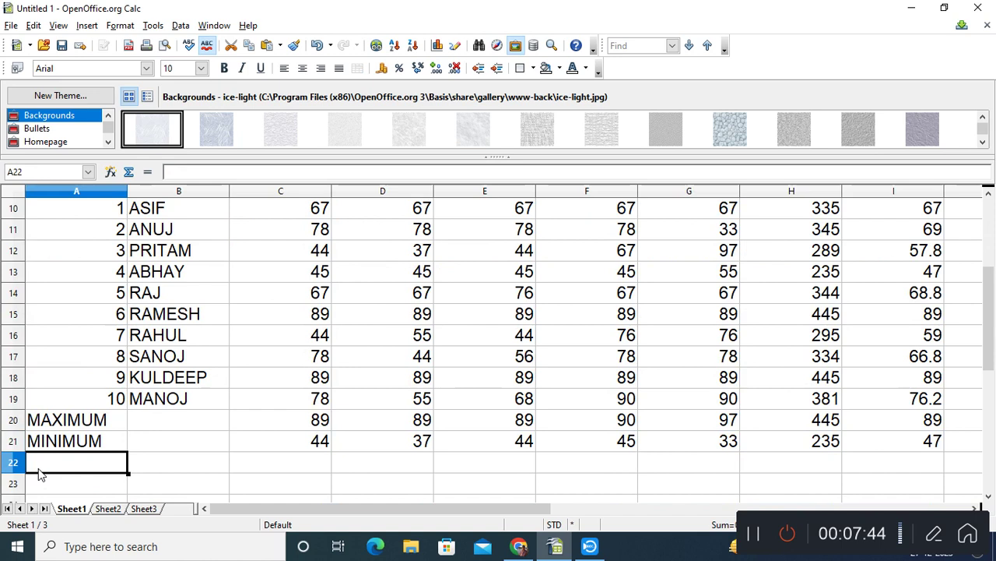
text(NO OF STUDENTS)
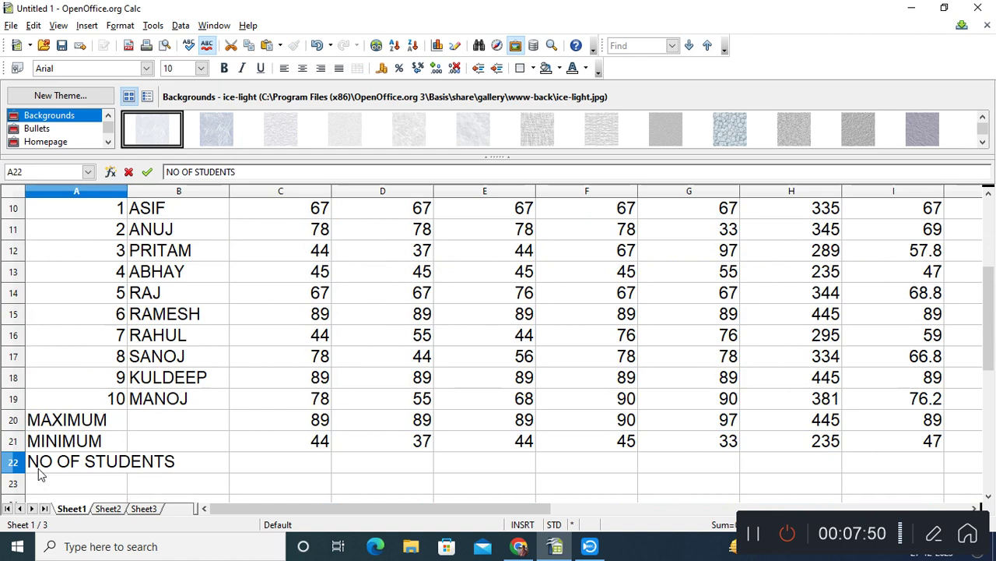
scroll(41, 475, up, 3)
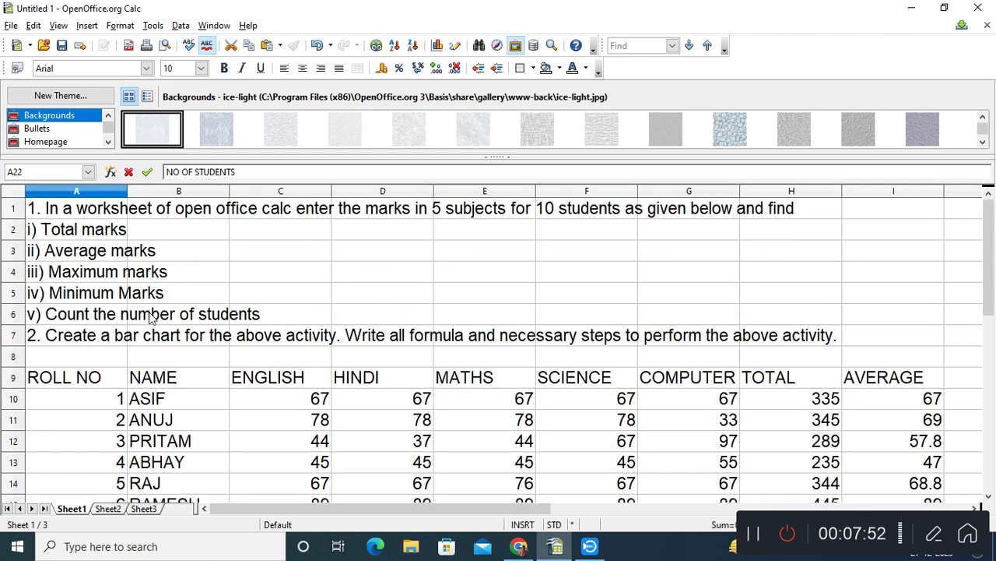
scroll(194, 315, down, 3)
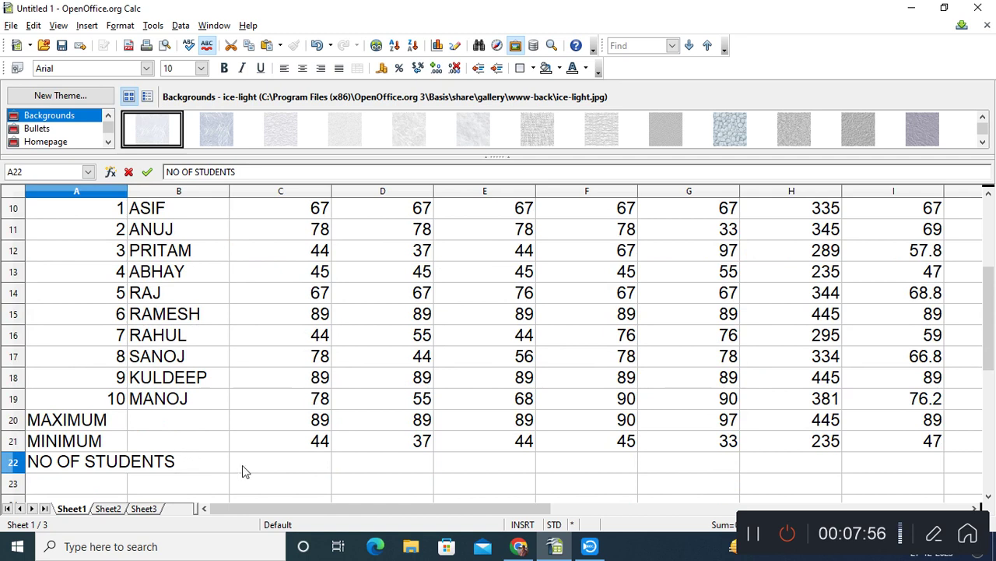
Step: Enter the formula =COUNT(C10:C19) in C22 to count the students
click(250, 467)
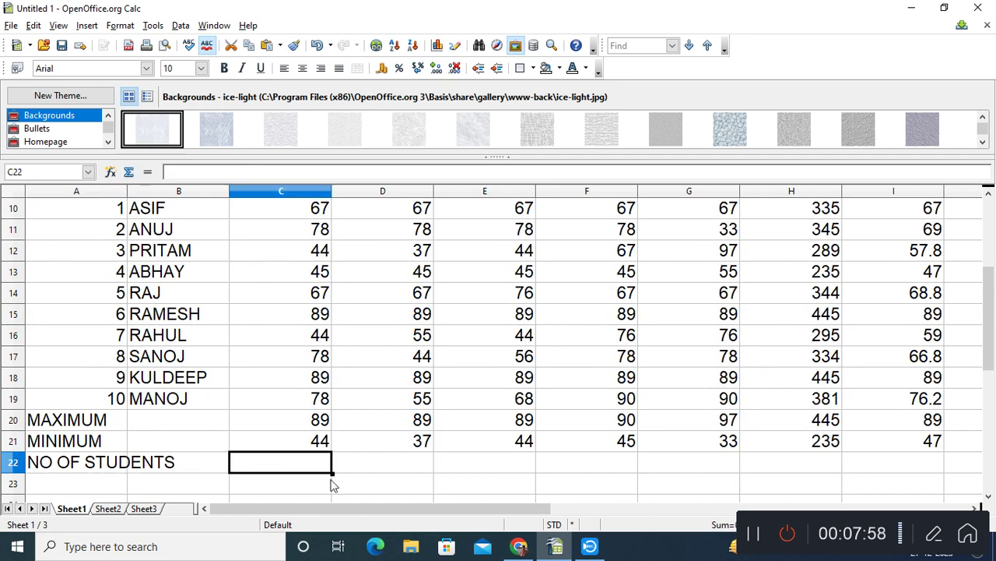
text(=COUN)
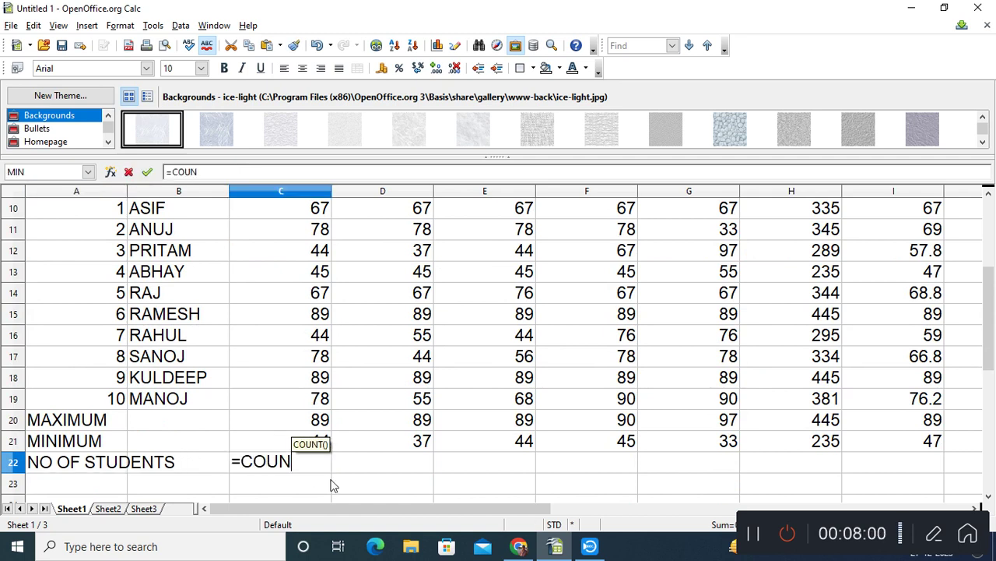
text(T()
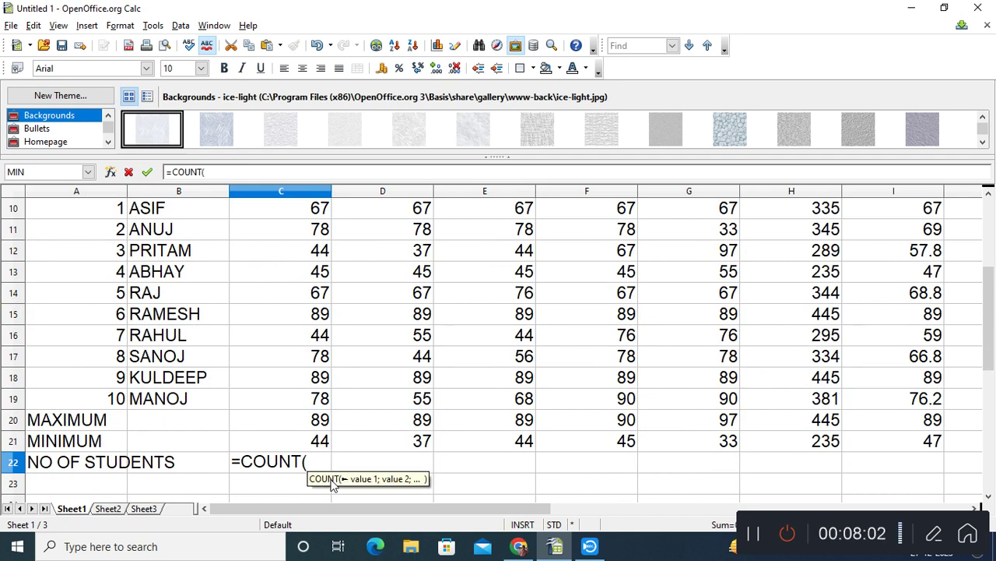
text(C10:)
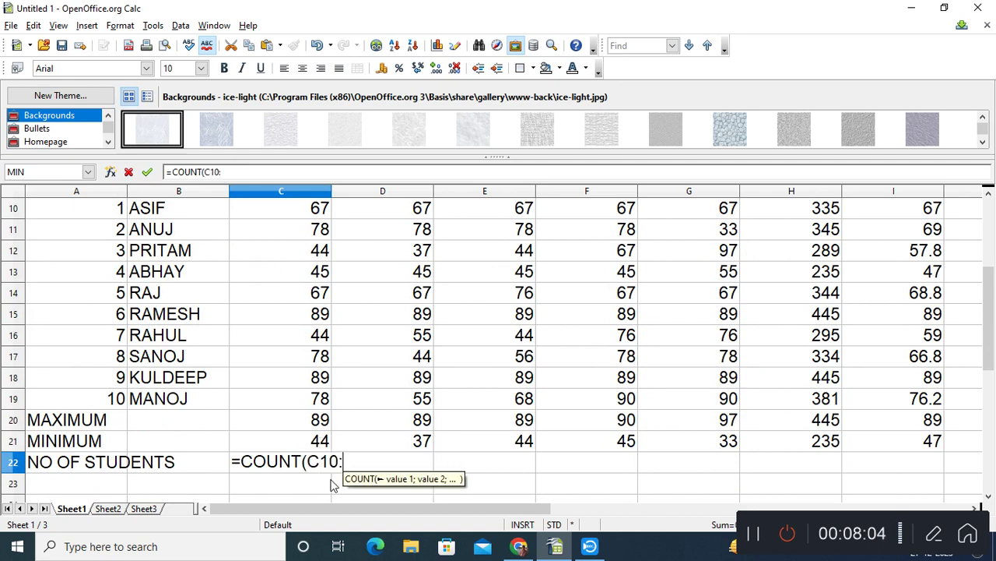
text(C1)
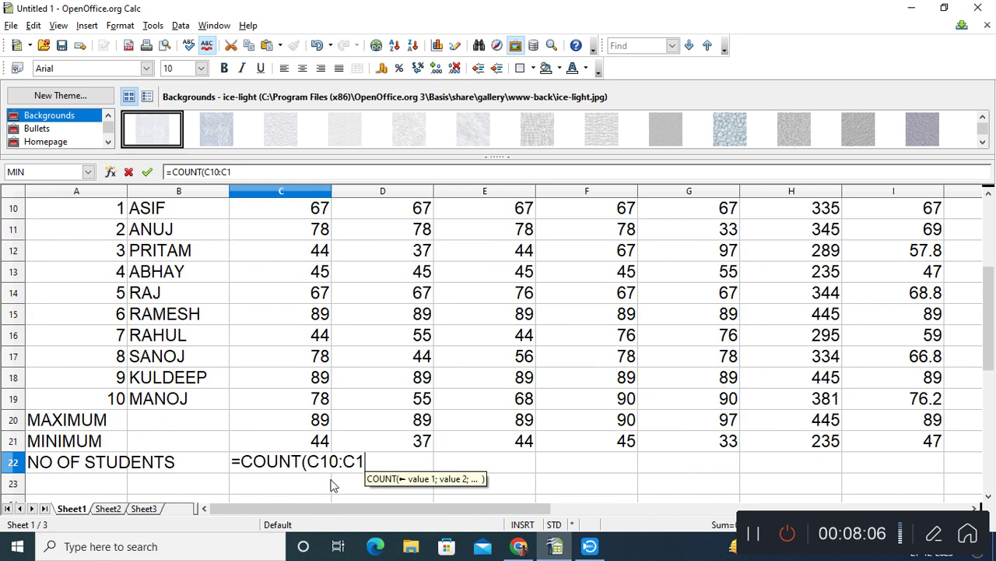
text(9))
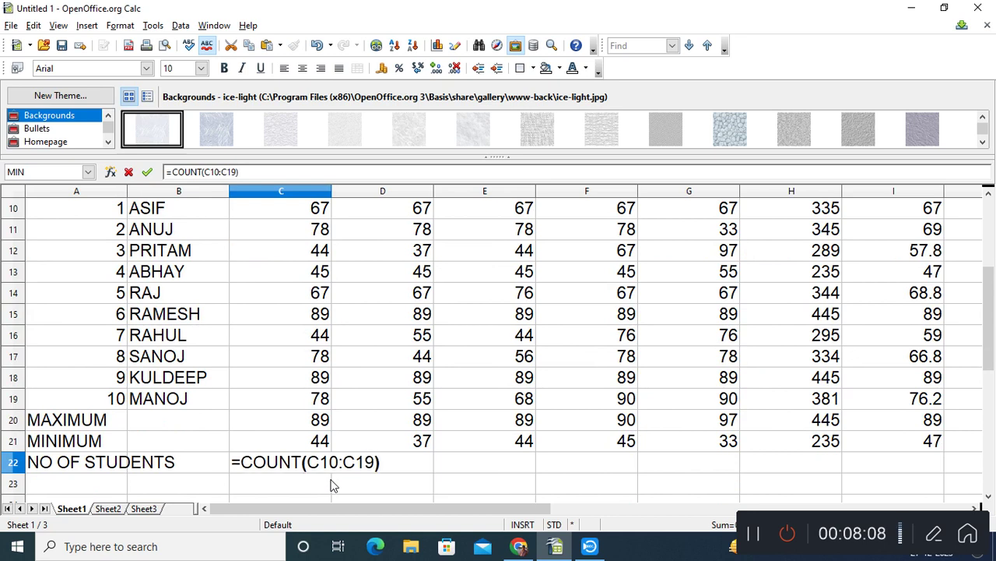
key(Return)
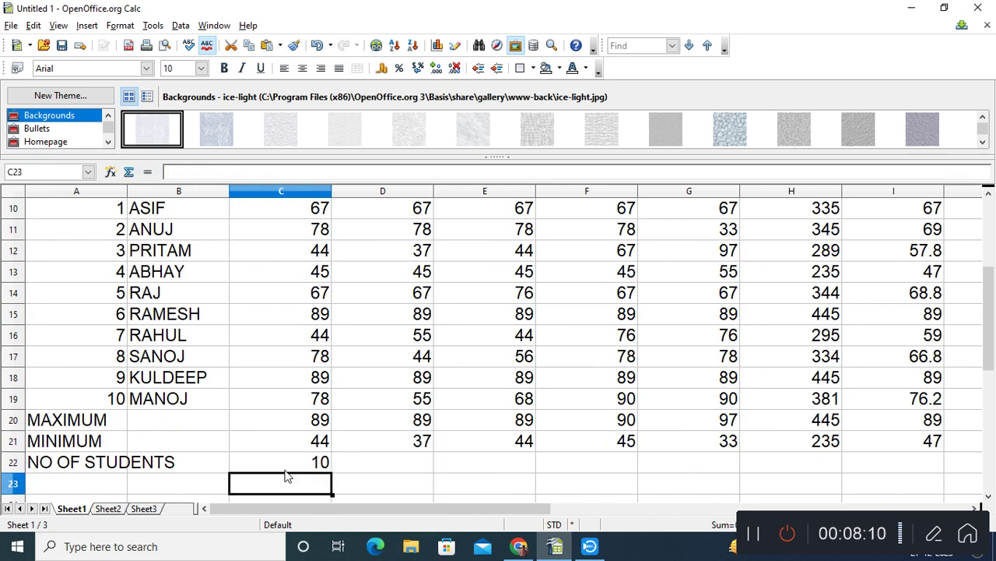
Step: Review the task list in rows 1 to 7 and check the count, minimum, maximum and average formulas in their cells
click(286, 469)
scroll(286, 469, up, 3)
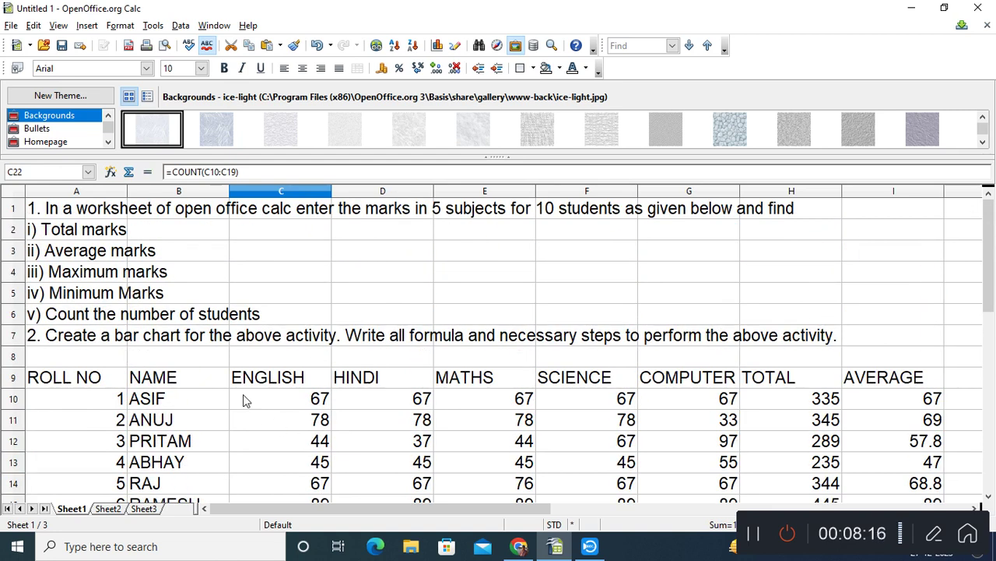
scroll(243, 400, down, 1)
scroll(243, 401, down, 1)
scroll(243, 400, up, 1)
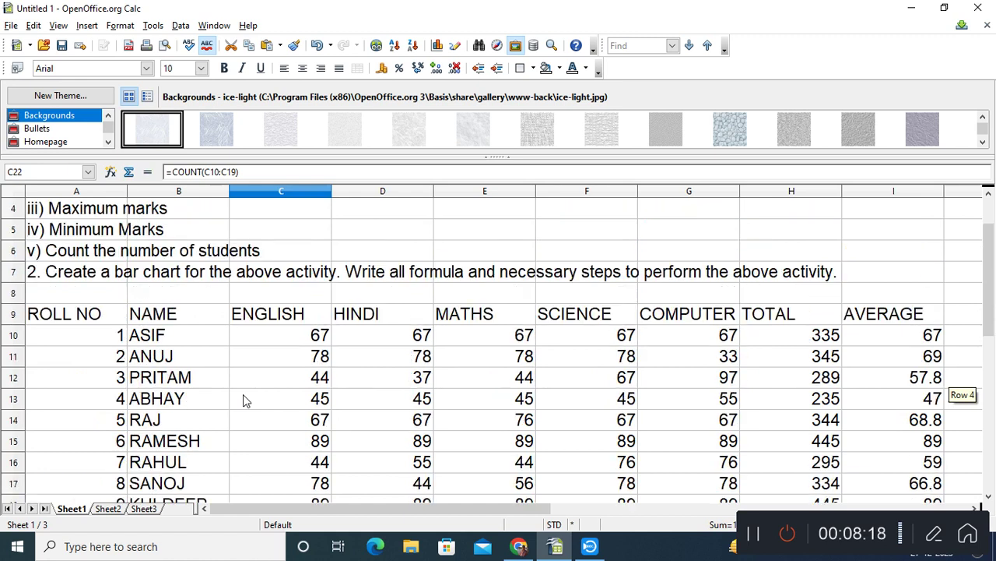
click(123, 282)
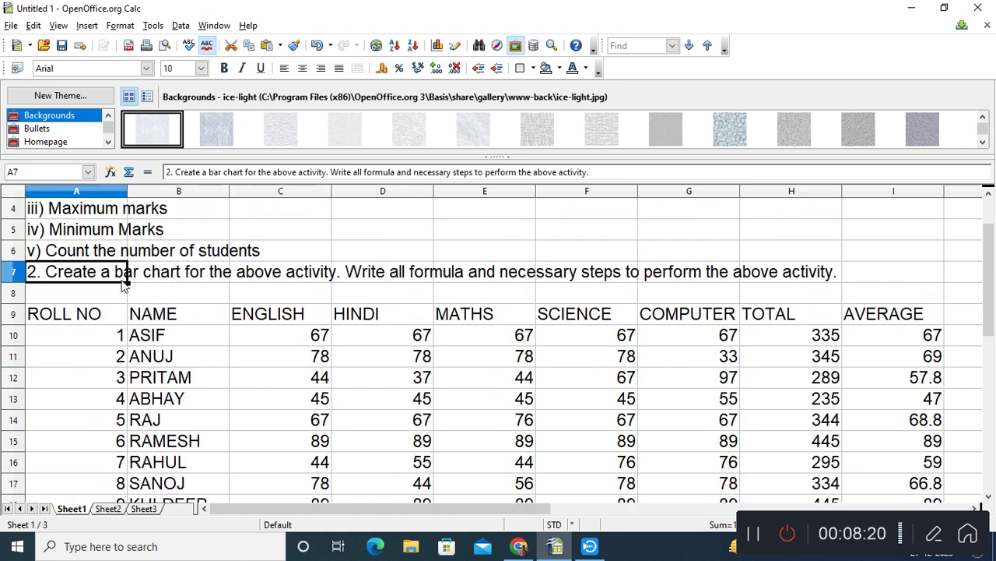
scroll(285, 375, down, 2)
click(284, 422)
click(306, 442)
click(306, 462)
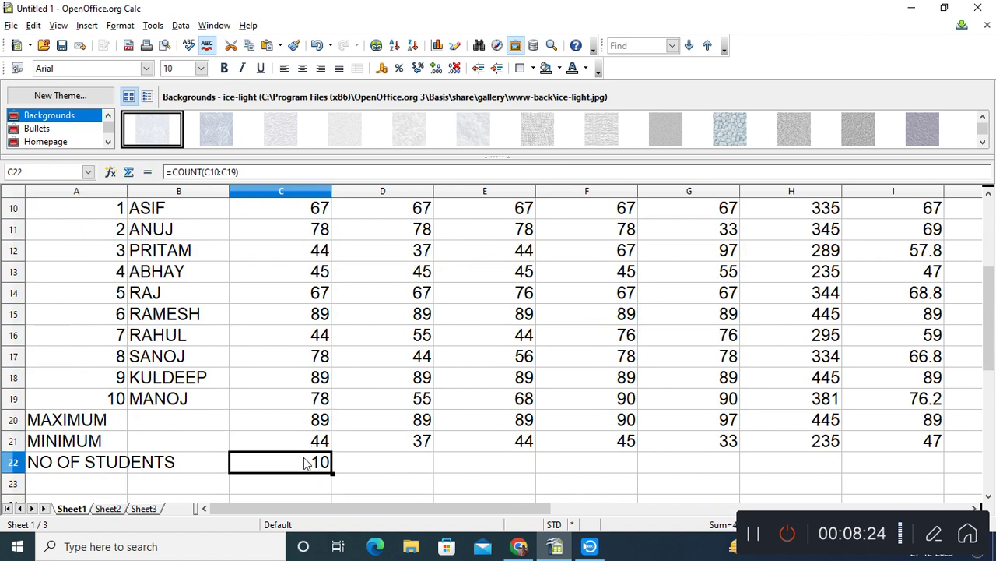
click(306, 442)
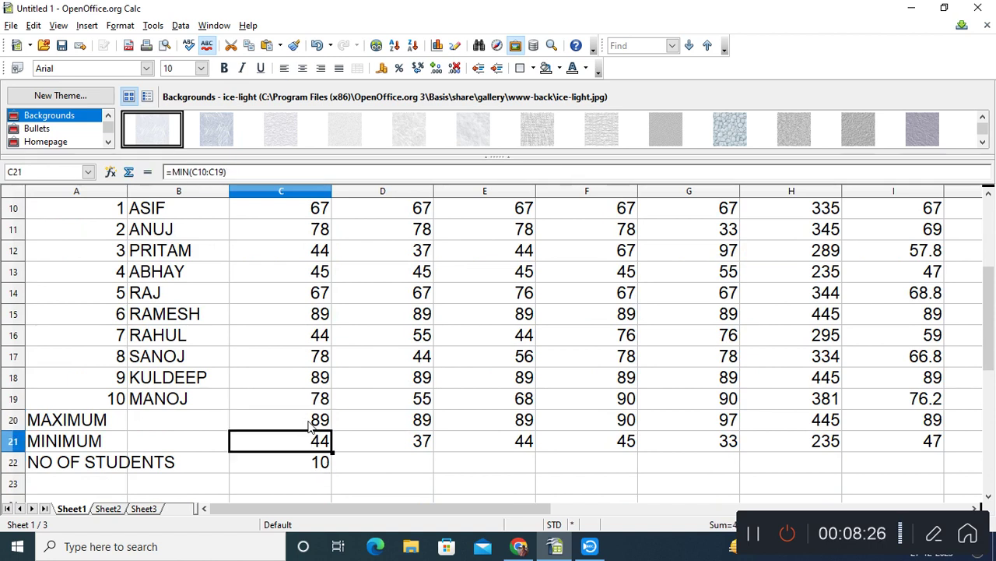
click(310, 424)
scroll(730, 323, up, 1)
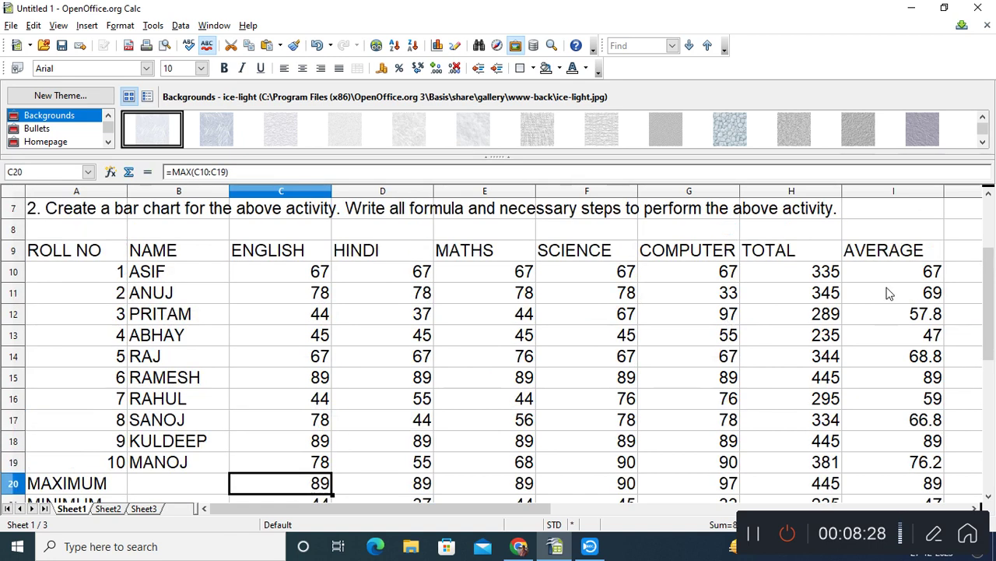
click(892, 277)
scroll(892, 296, down, 2)
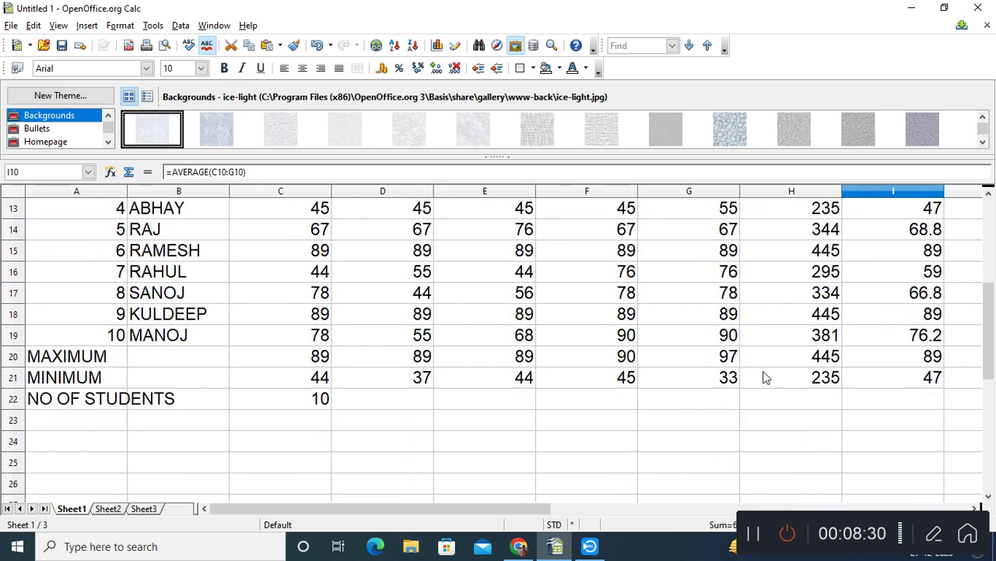
click(311, 386)
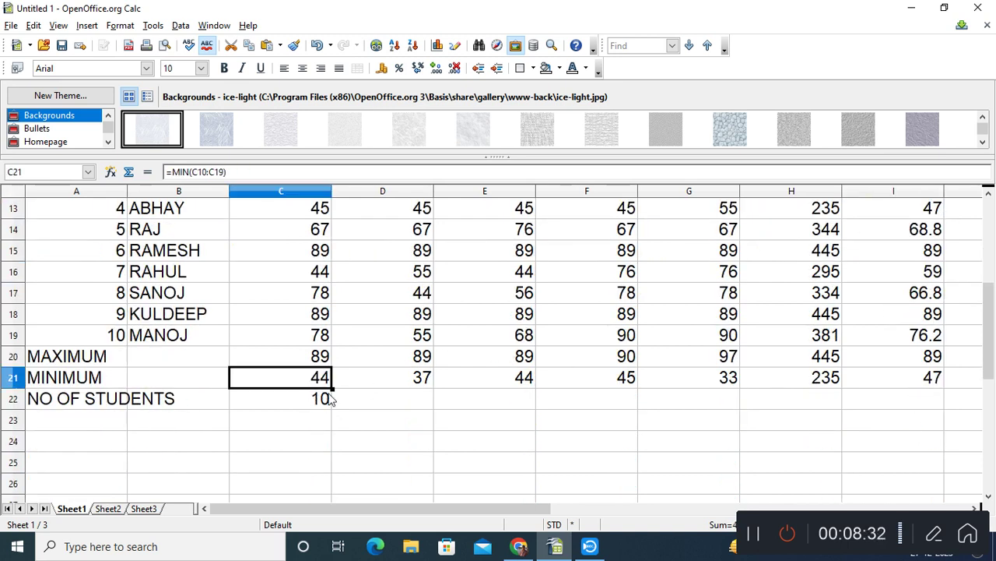
click(590, 545)
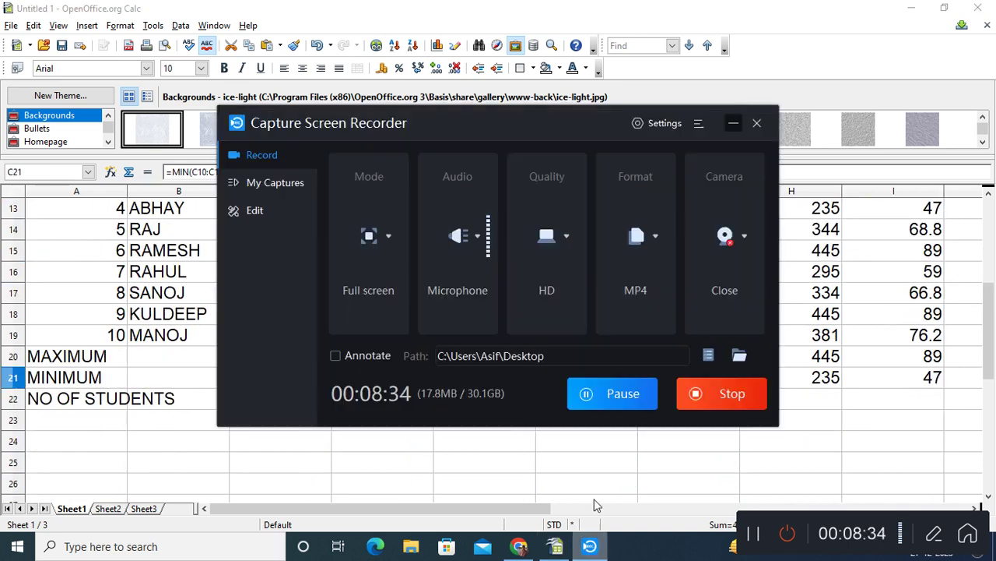
click(616, 394)
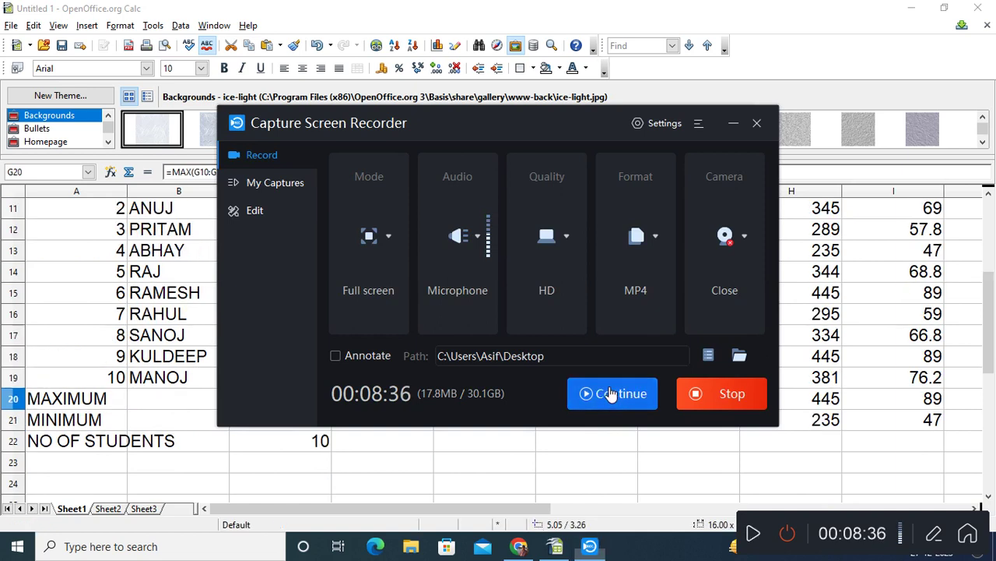
click(611, 395)
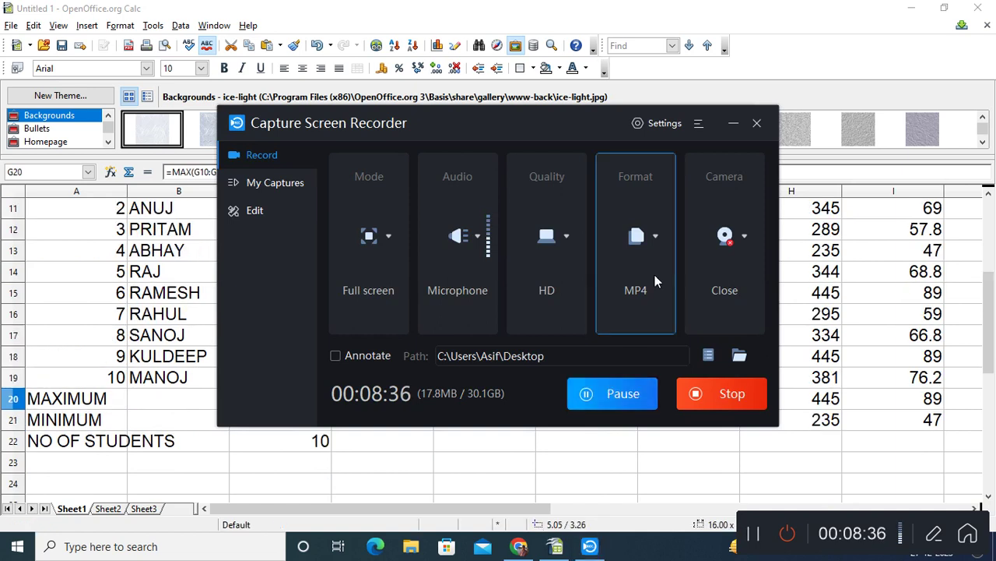
click(730, 123)
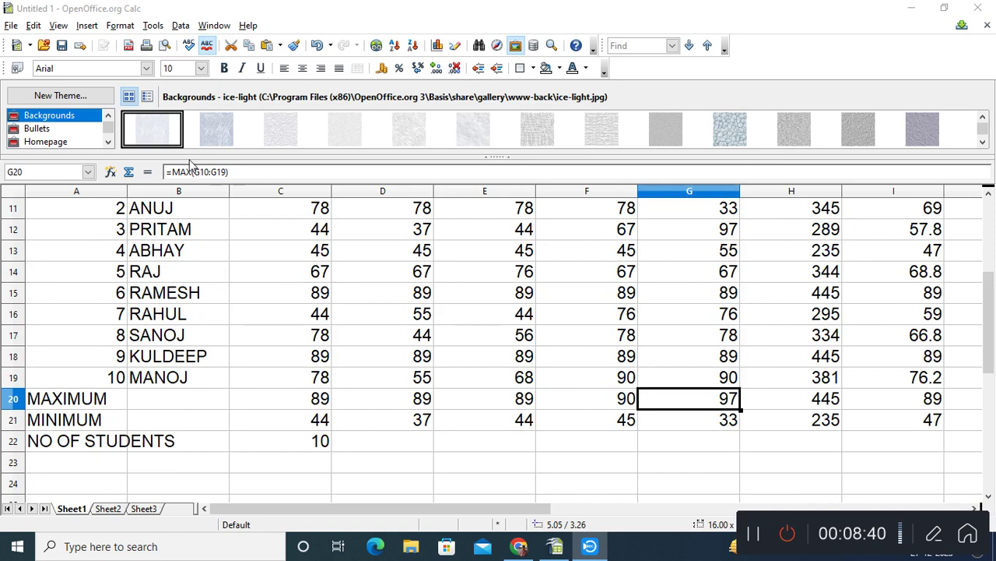
scroll(174, 207, up, 2)
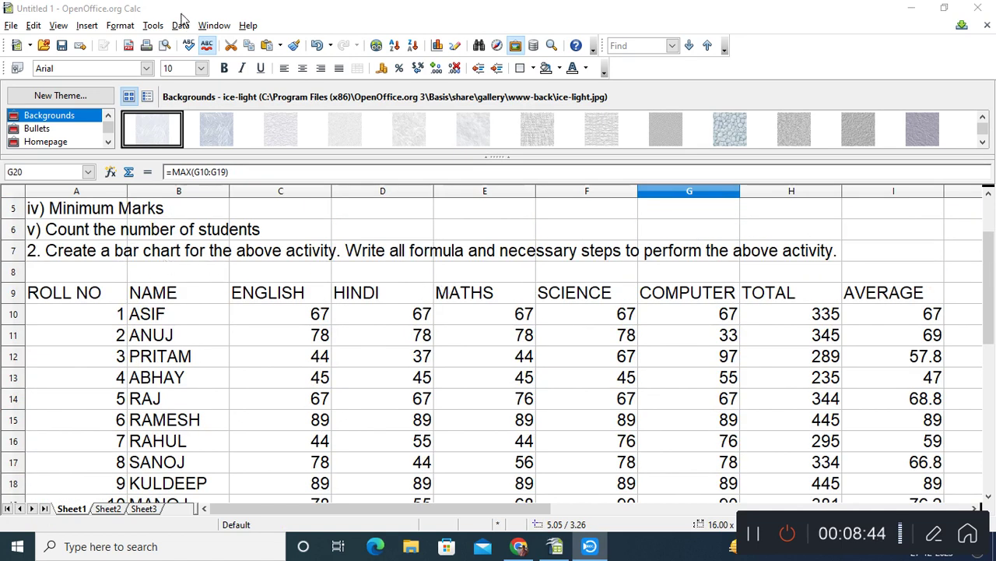
Step: Insert a chart for the marks table and choose the Bar chart type with the Normal variant
click(90, 29)
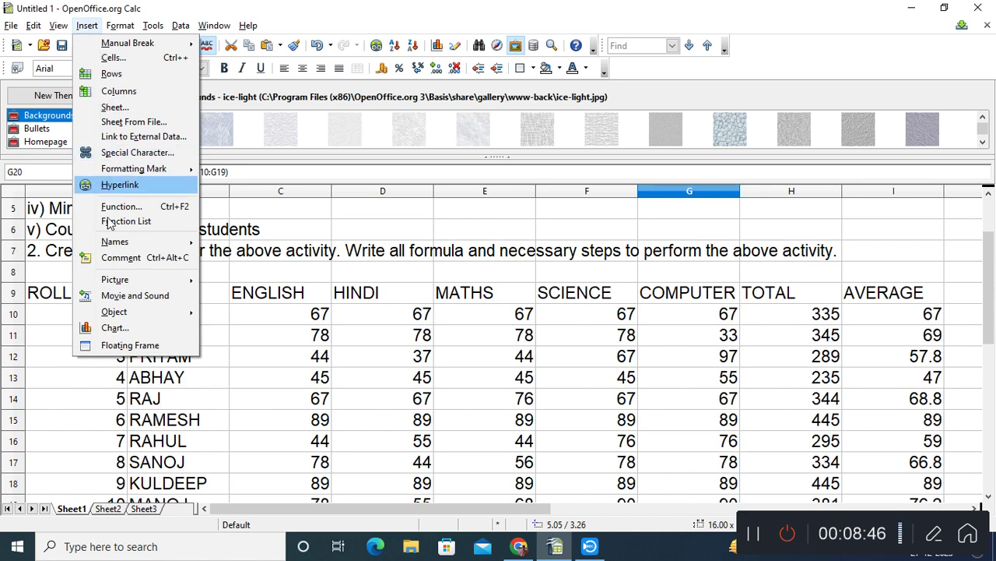
click(107, 327)
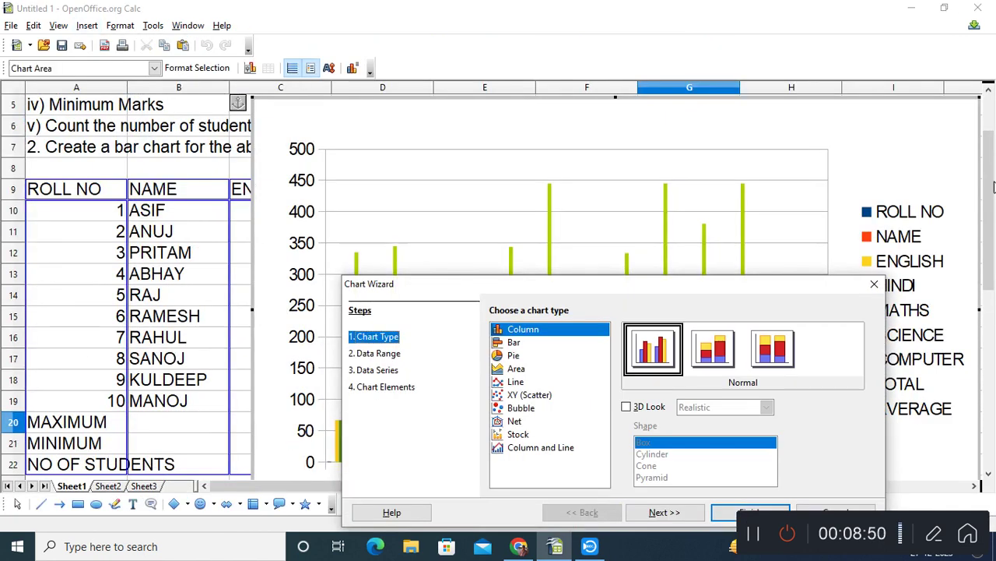
drag(615, 288, 513, 211)
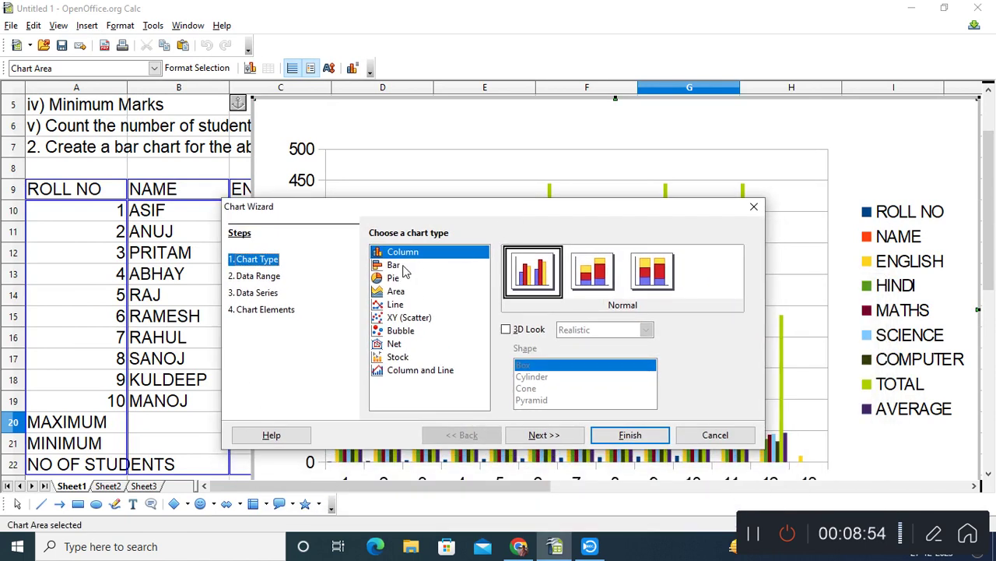
click(397, 266)
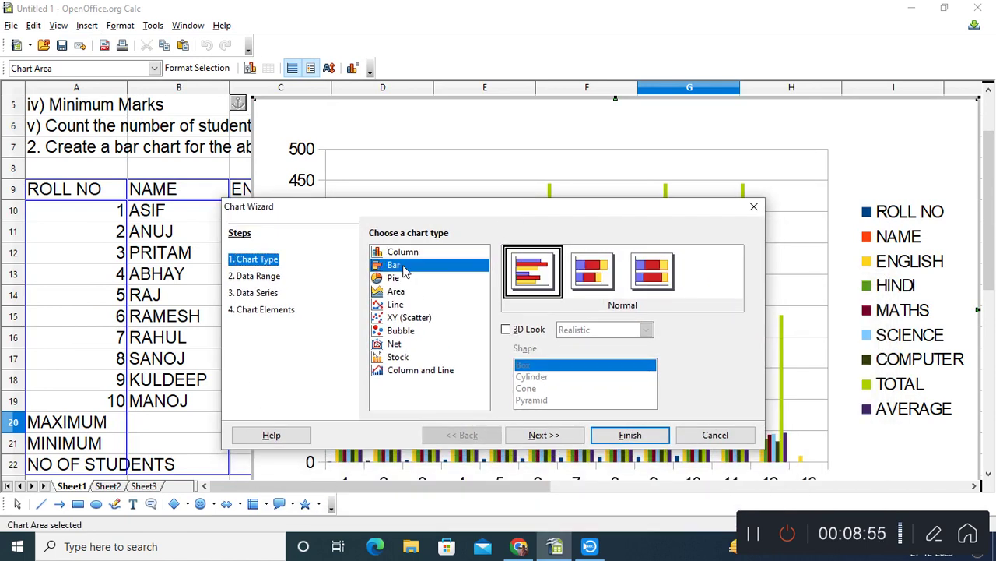
Step: Set the chart's data series in columns with first row and first column as labels, and proceed to the chart elements
click(241, 277)
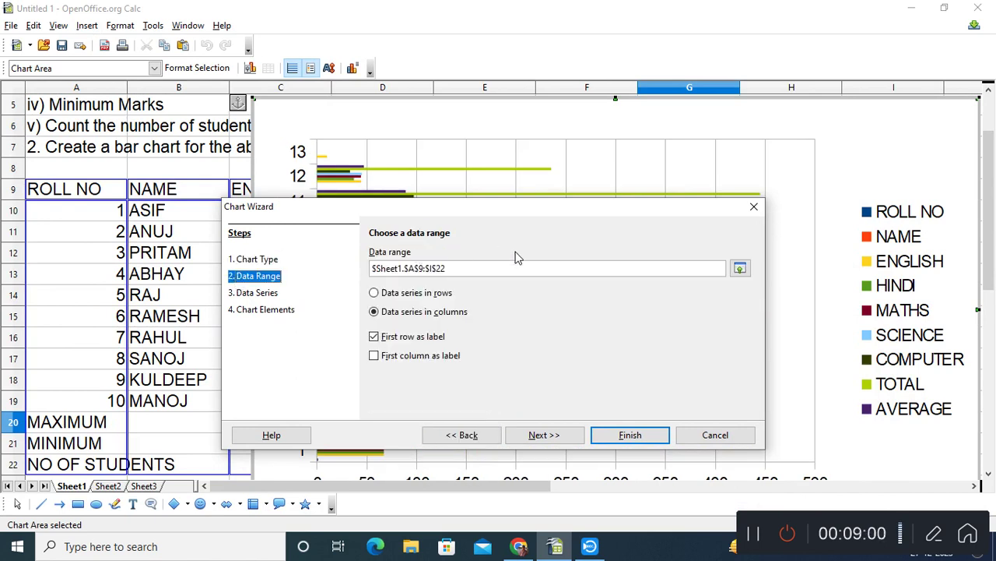
click(416, 294)
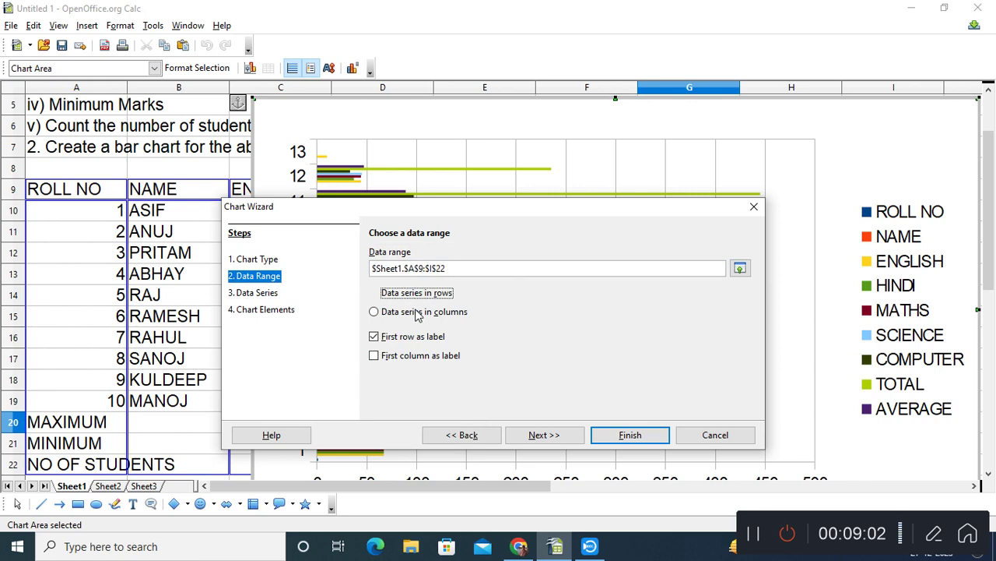
click(418, 313)
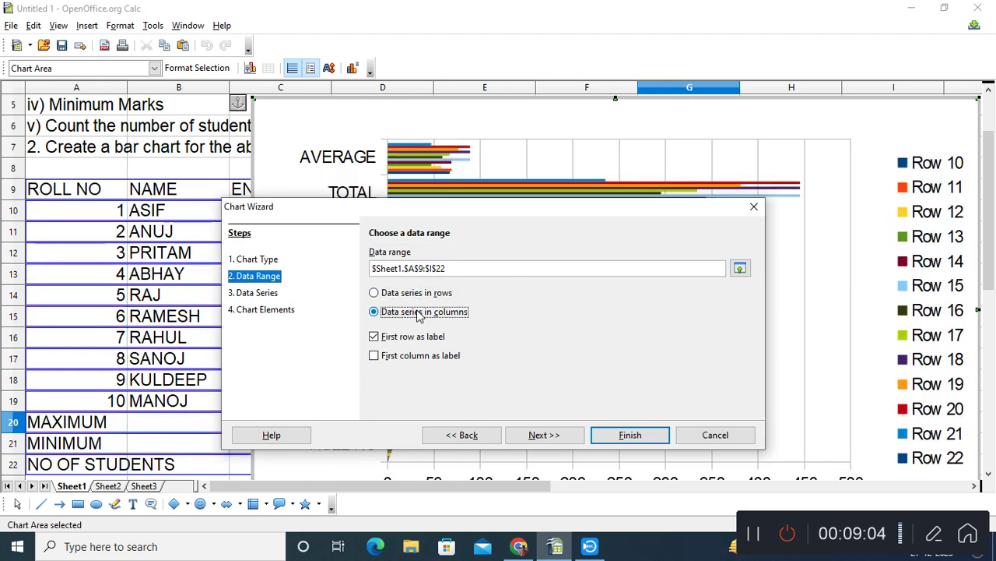
click(417, 296)
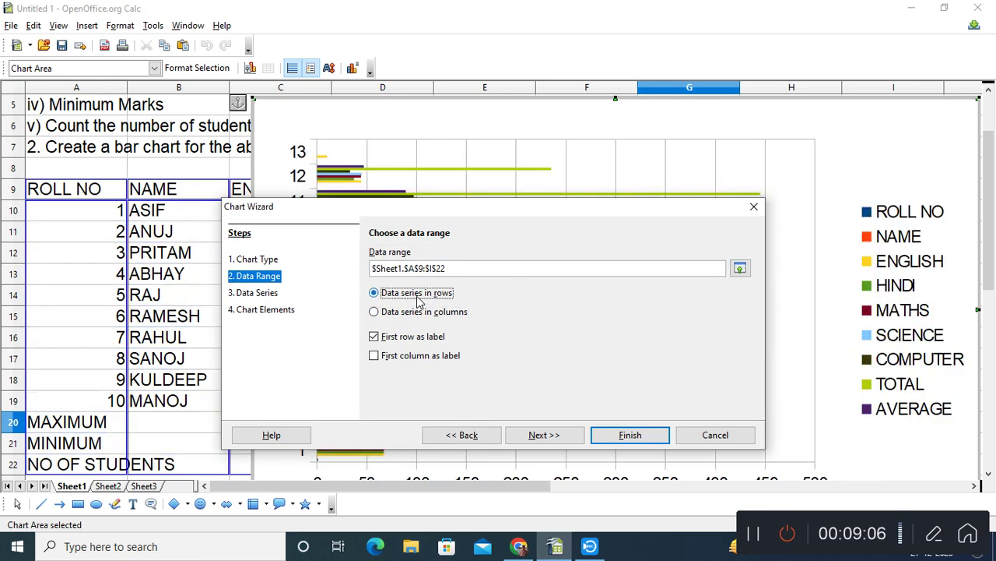
click(423, 315)
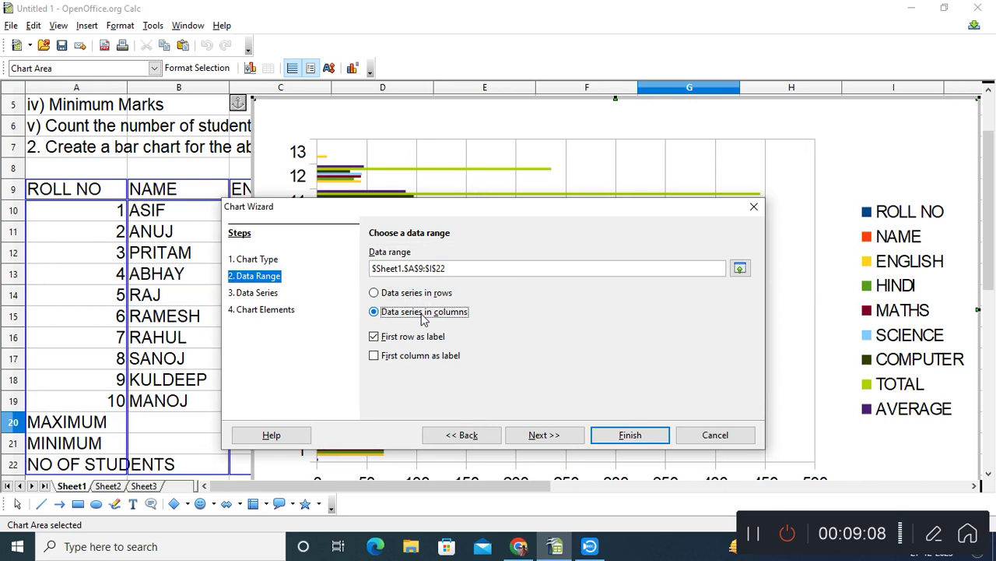
click(425, 358)
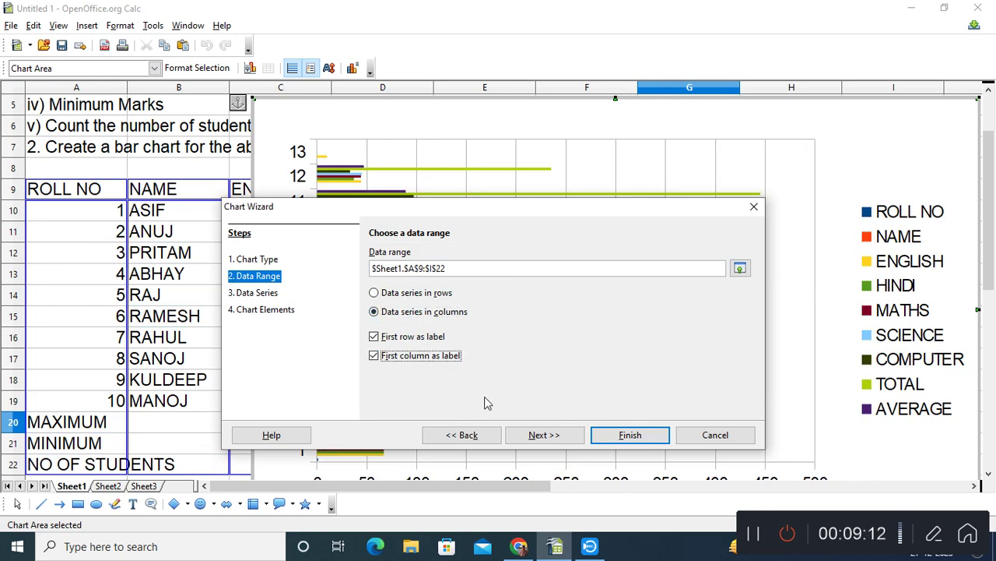
click(545, 435)
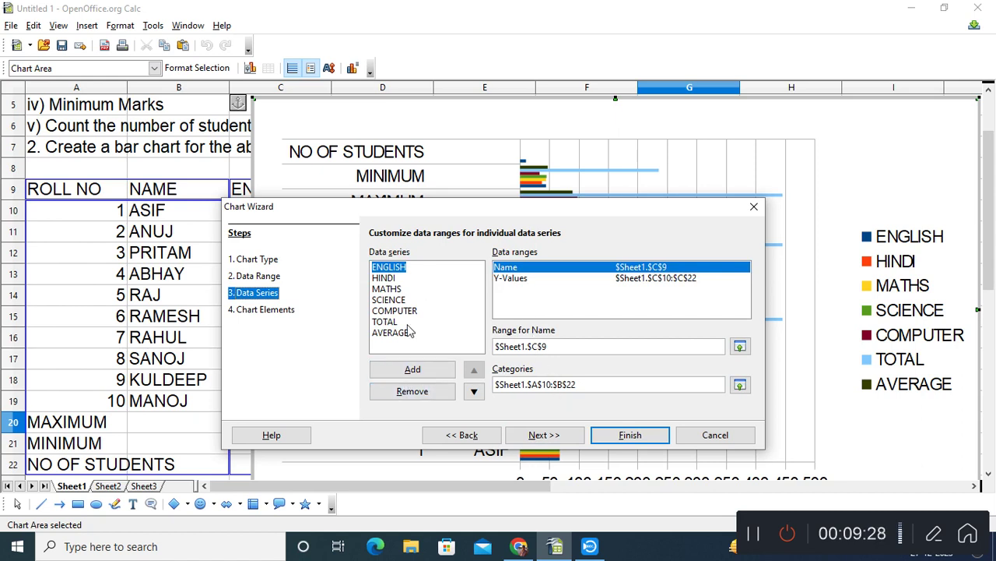
click(543, 434)
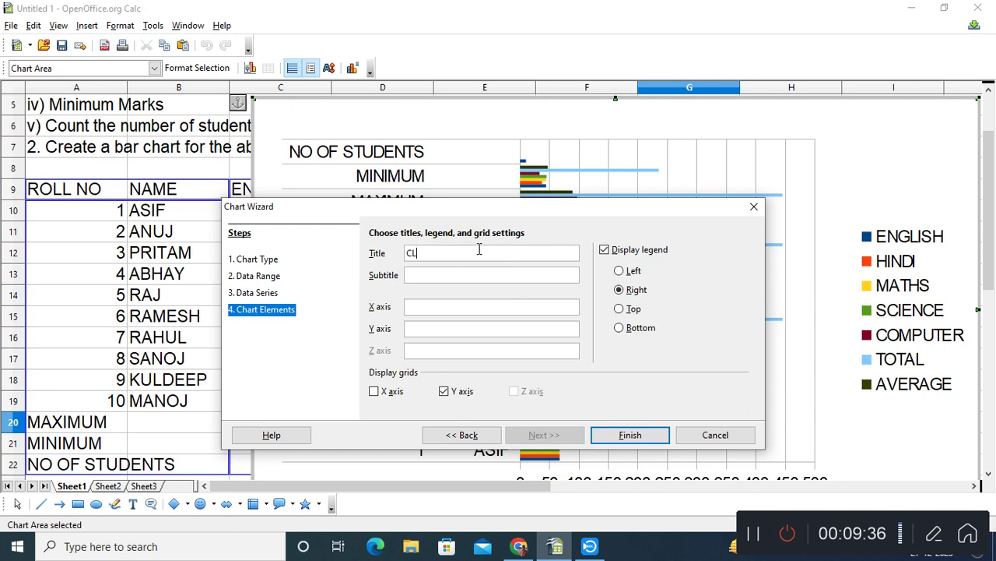
Step: Set the chart title to MARKSHEET and the subtitle to CLASS 6
click(479, 249)
text(CLASS 6 MARKSHEET)
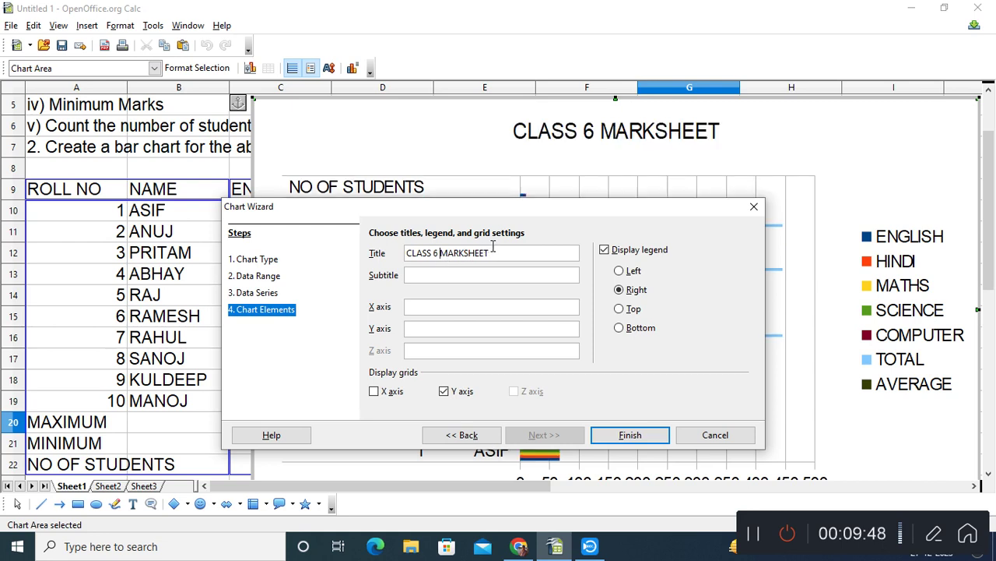
key(Delete)
key(Delete)
key(Delete)
key(Delete)
key(Delete)
key(Delete)
key(Delete)
key(Delete)
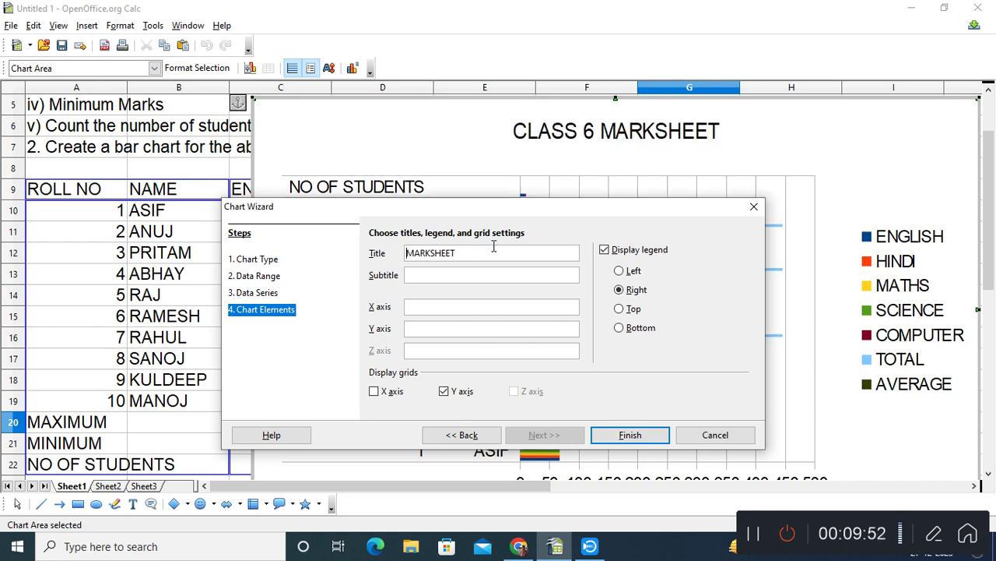
text(CLA)
text(SS VI)
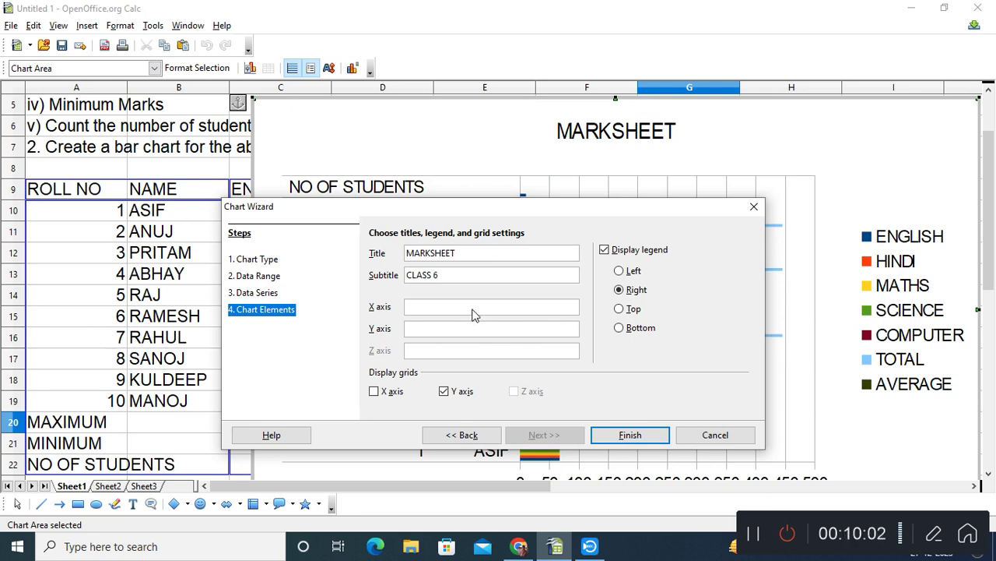
Step: Title the X axis NAME OF STUDENT and the Y axis MARKS, finish the chart and return to the sheet
click(443, 306)
text(NAME OF)
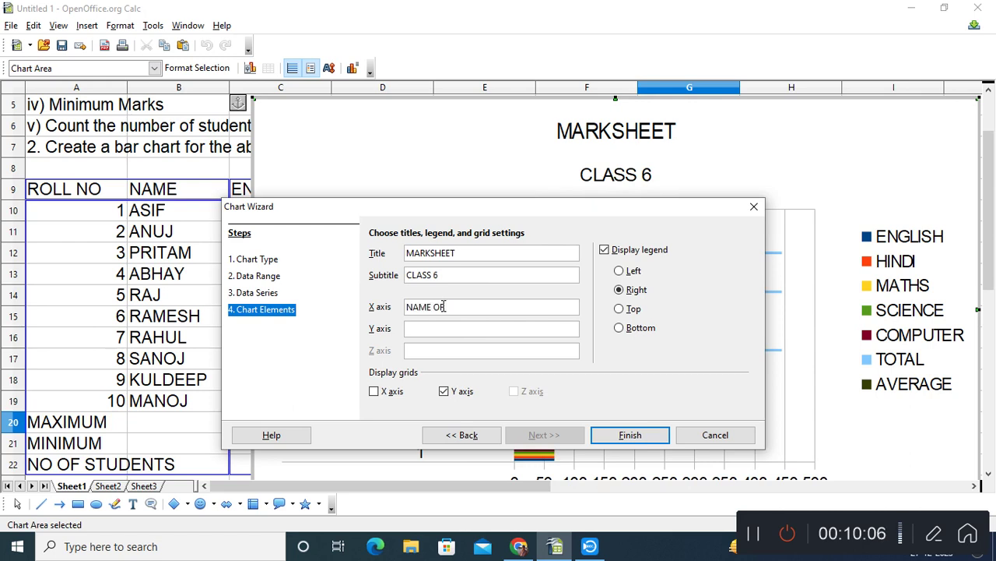
text( STUDENT)
text(MARKS)
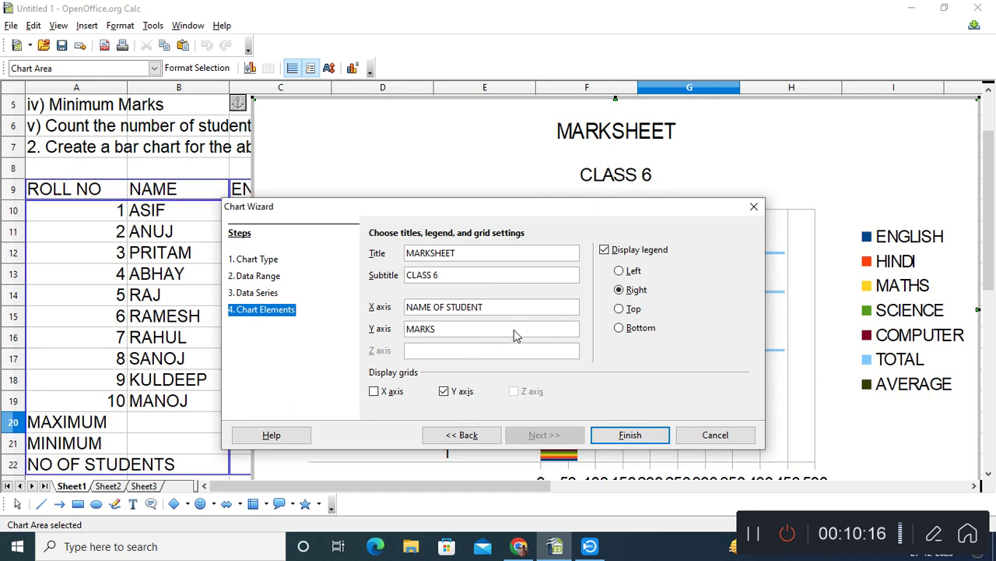
click(630, 438)
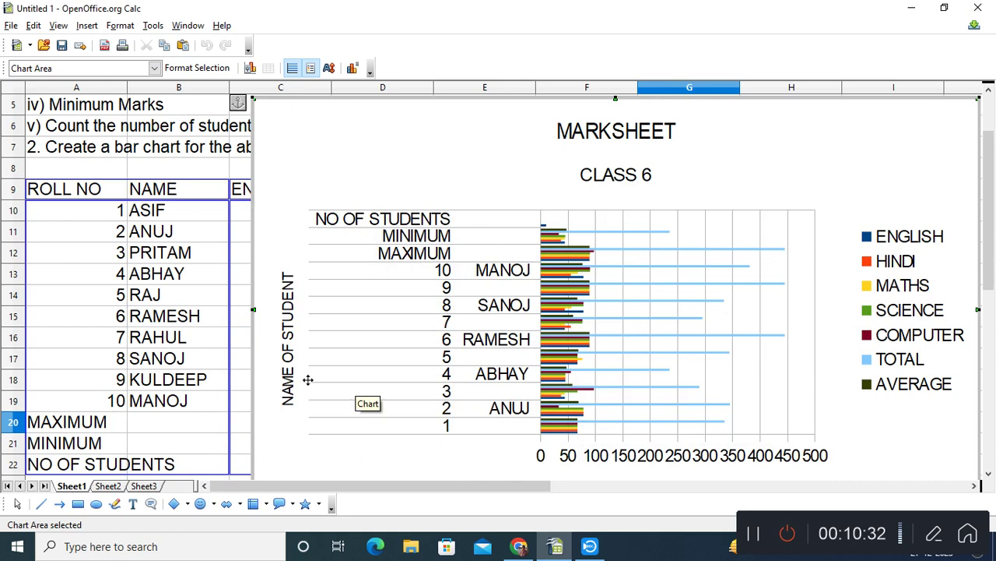
click(165, 416)
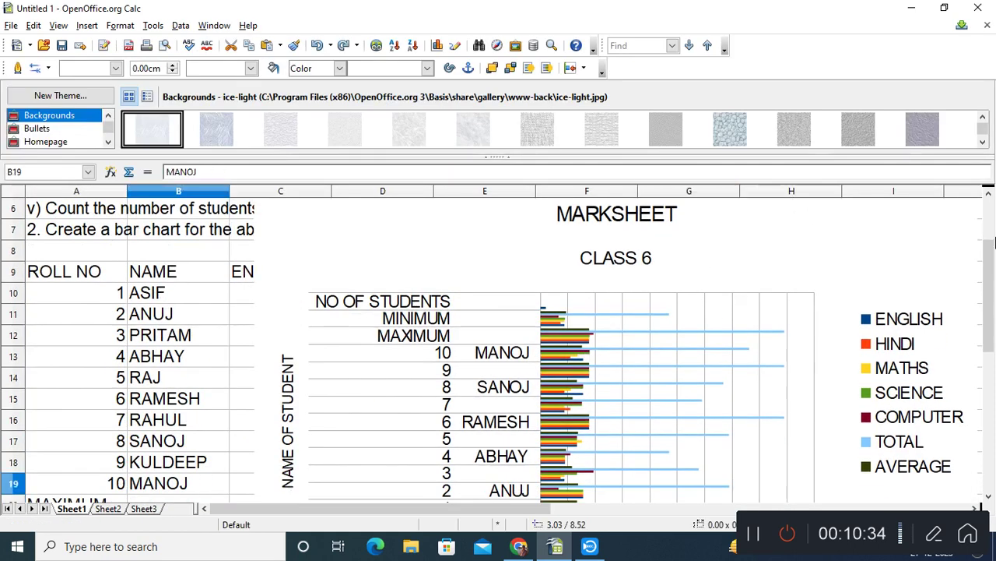
Step: Enter the heading "2. Steps for creating a chart :" in A27, below the chart
drag(988, 268, 991, 386)
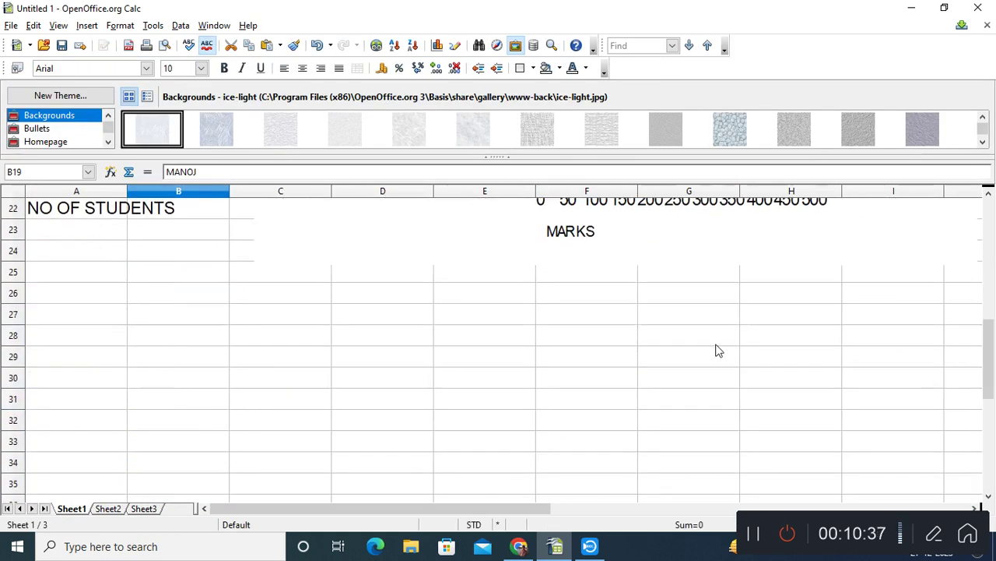
click(60, 310)
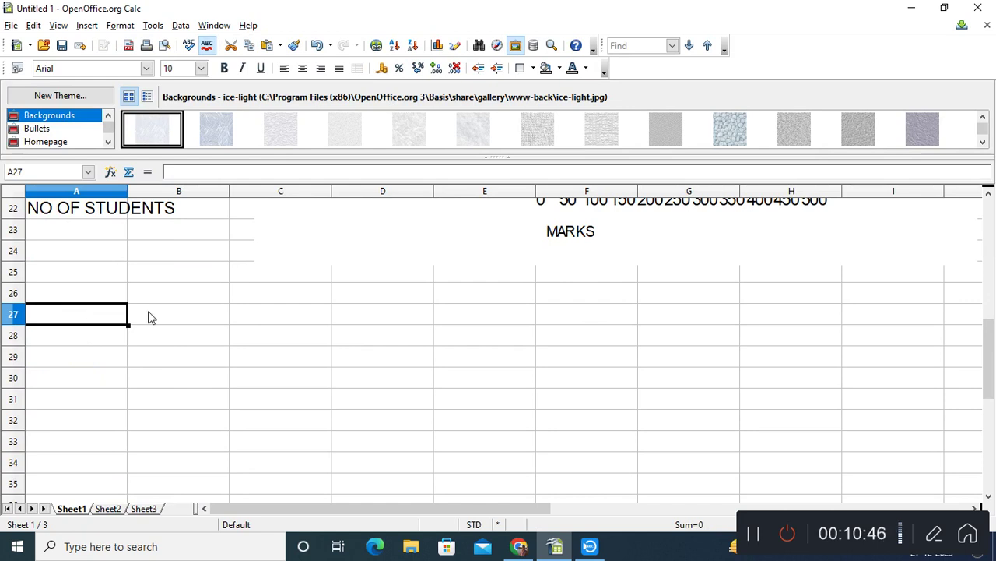
text(2. Create a bar chart for the above activity. Write all formula and necessary steps to perform the above activity.)
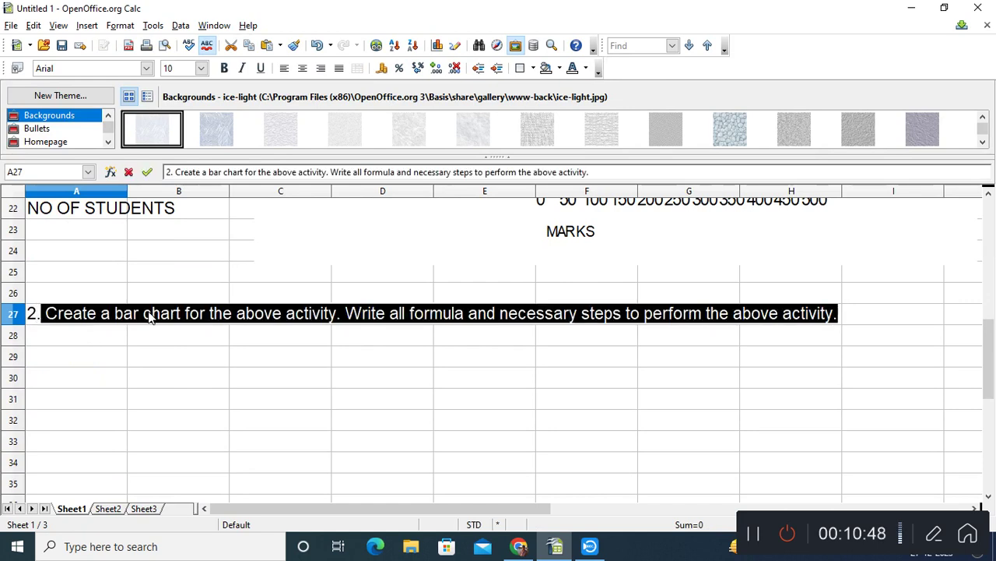
text(sTE)
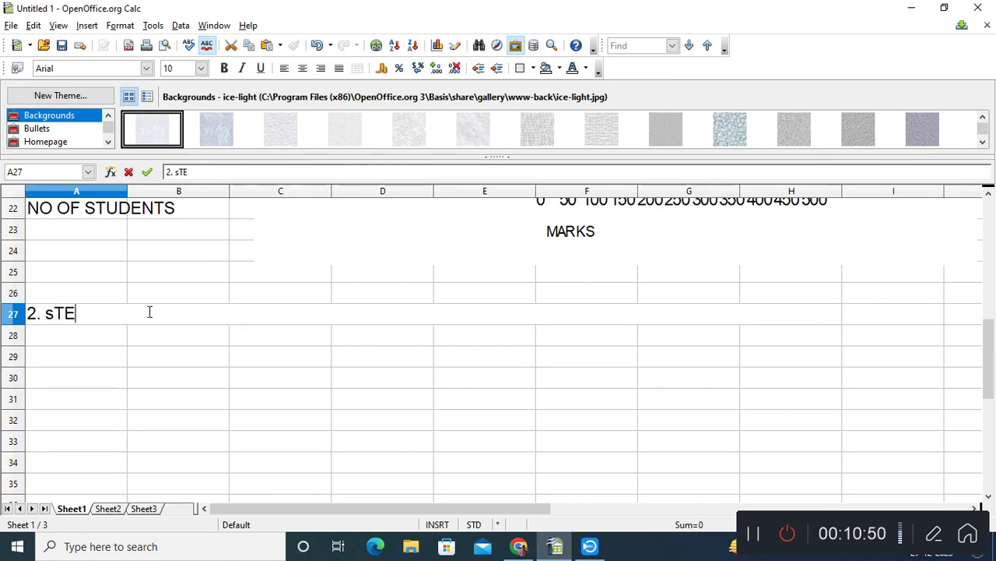
key(BackSpace)
key(BackSpace)
key(BackSpace)
text(Steps for creating a chart)
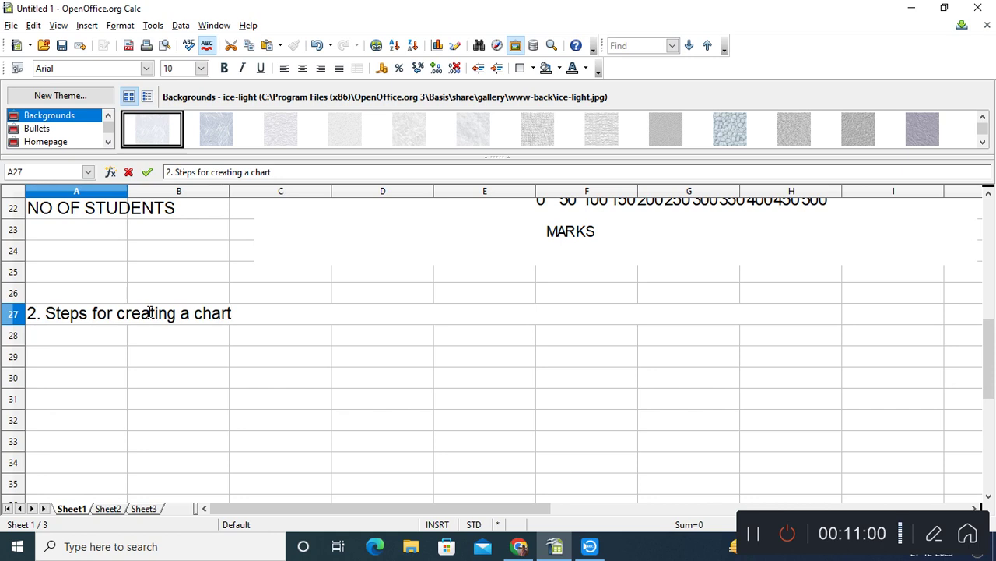
text( :)
key(Return)
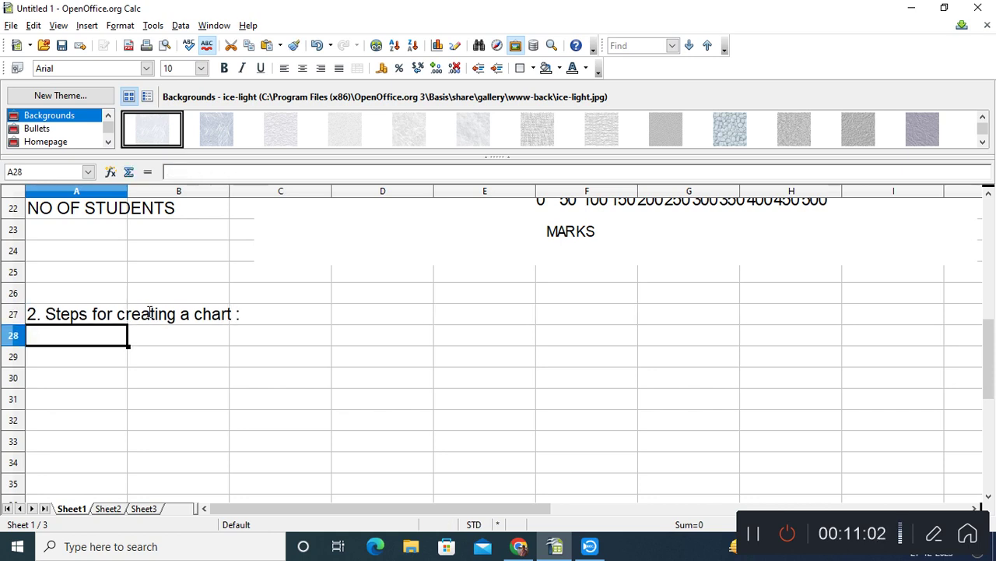
Step: Enter the text "1. Choose any one method to open chart wizard" in A28
text(1. In a worksheet of open office calc enter the marks in 5 subjects for 10 students as given below and find)
key(shift+Right)
key(shift+Right)
key(shift+Right)
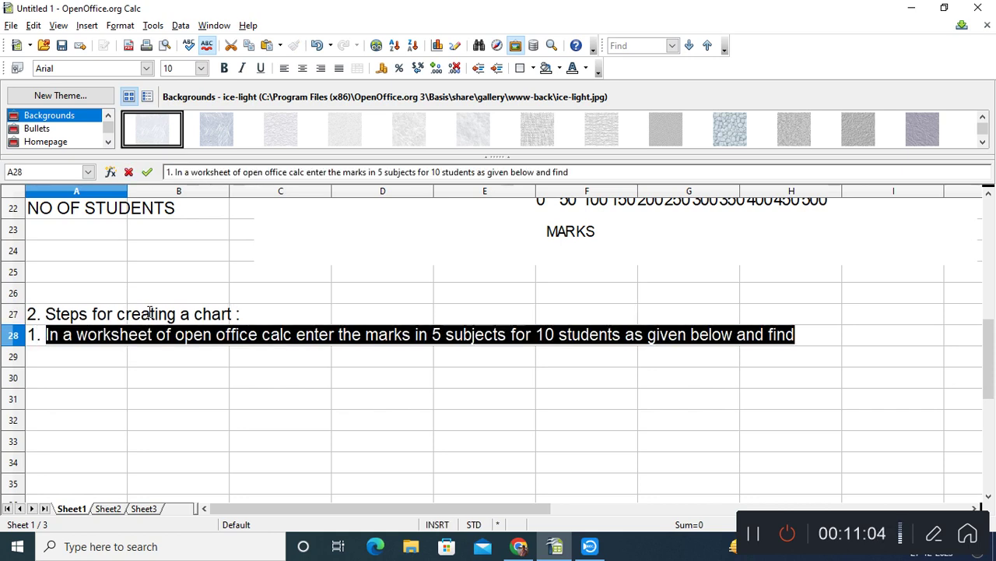
text(Choose any )
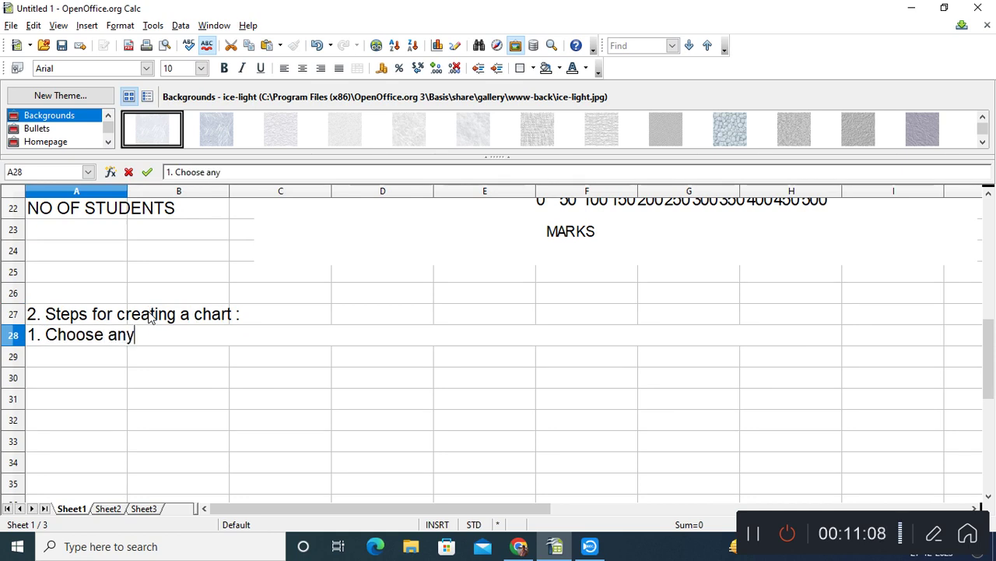
text(method)
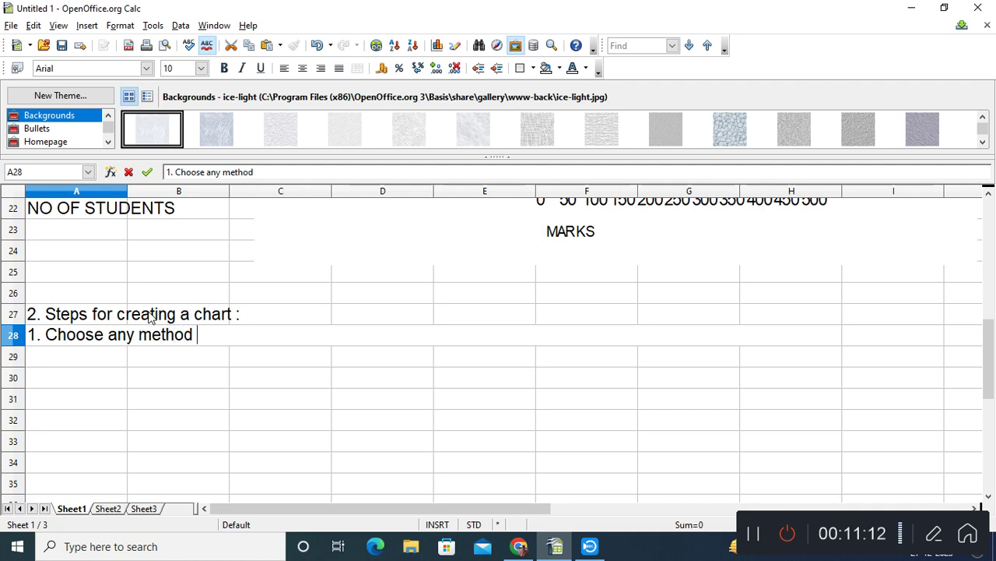
key(BackSpace)
key(BackSpace)
key(BackSpace)
key(BackSpace)
key(BackSpace)
key(BackSpace)
key(BackSpace)
text(onme)
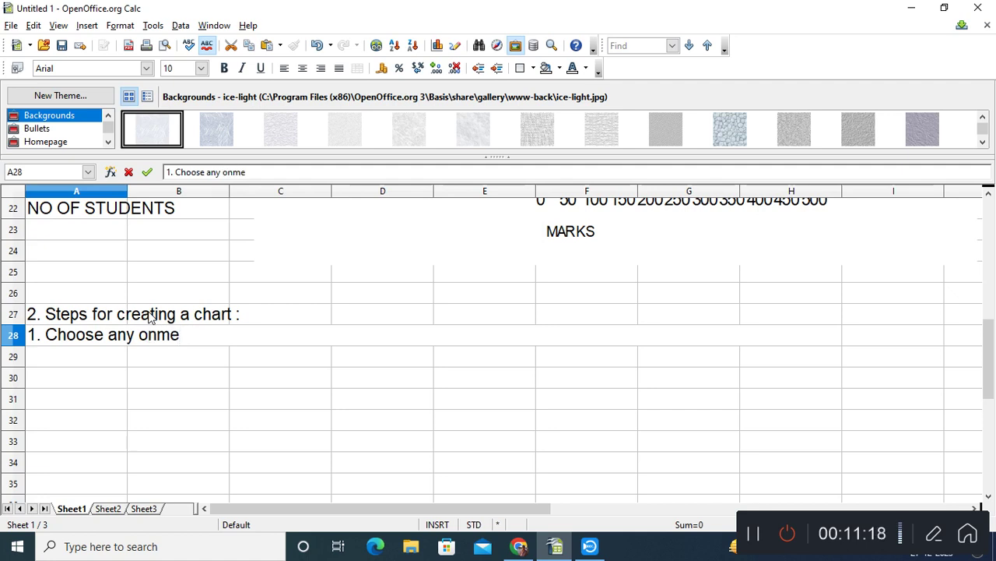
key(BackSpace)
key(BackSpace)
text(e method )
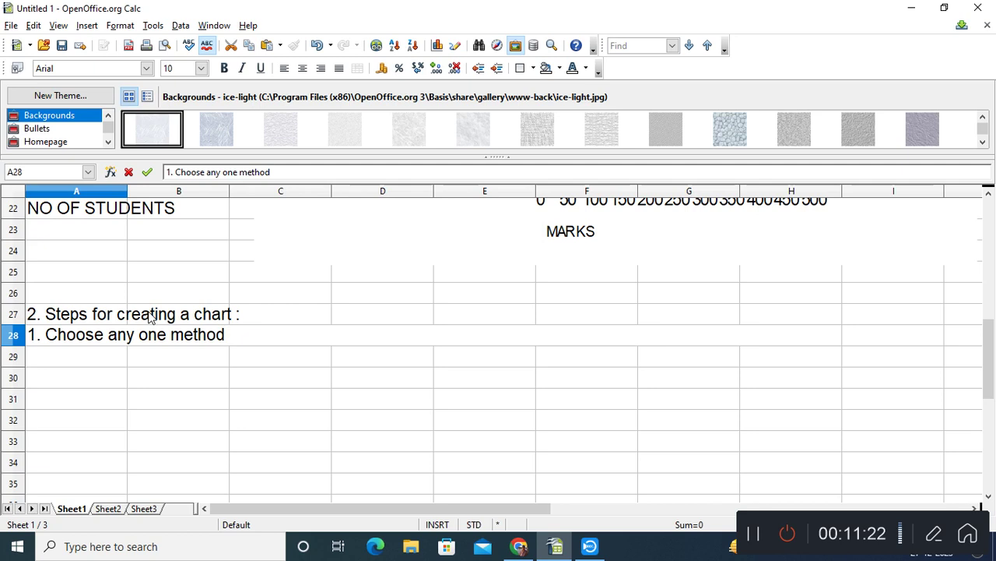
text(to op)
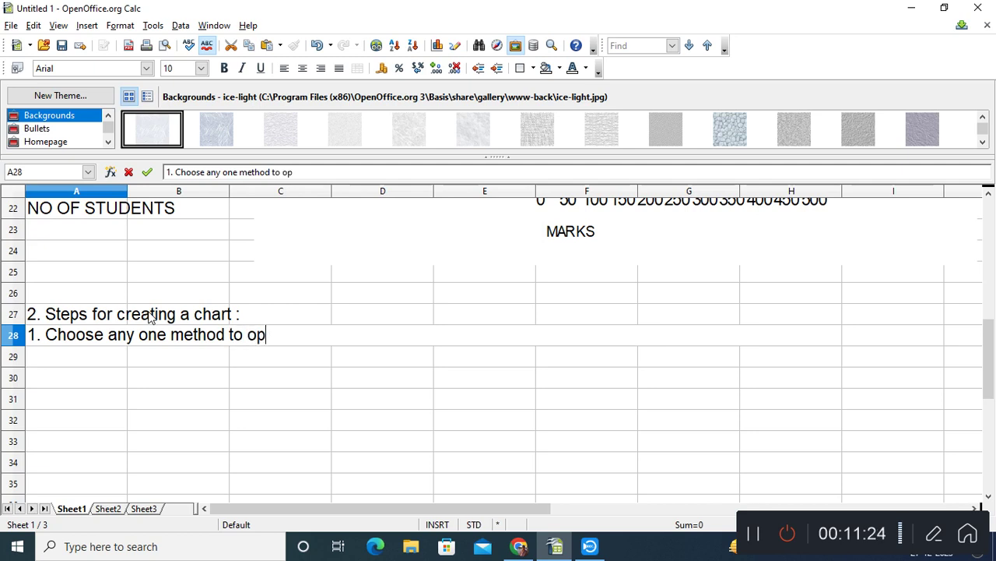
text(en chart wizard)
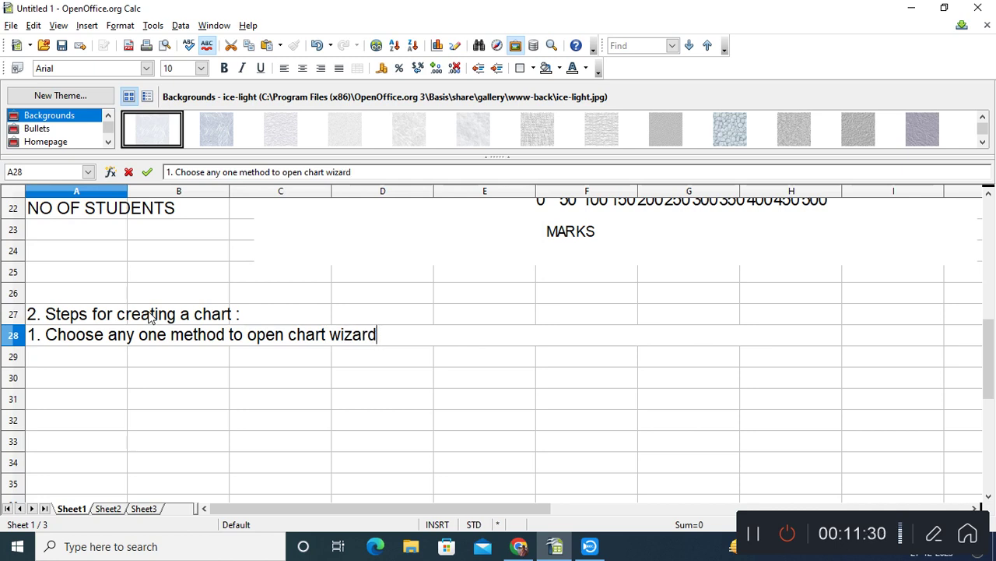
key(Return)
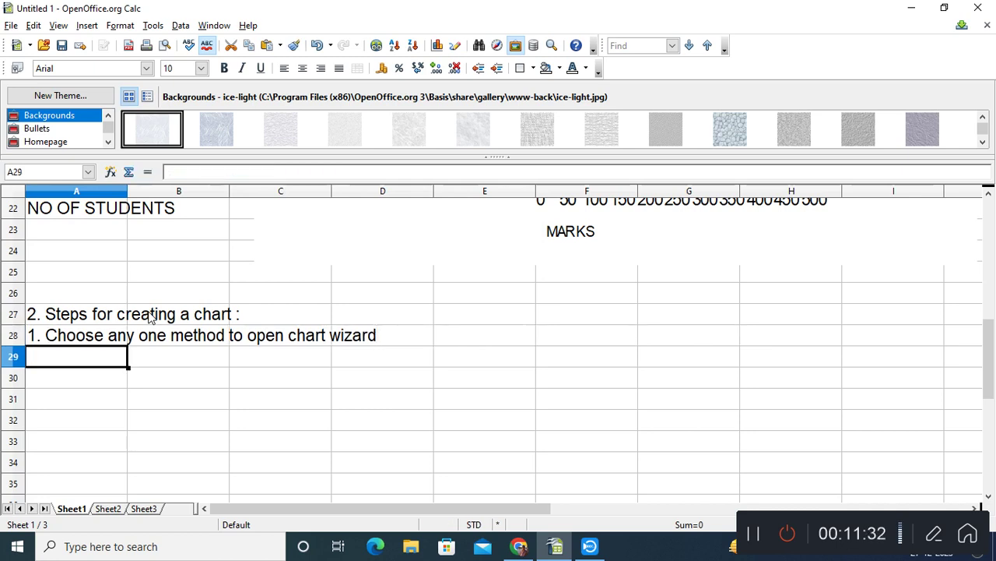
Step: Enter the text "2.Insert -> Chart" in A29
text(In)
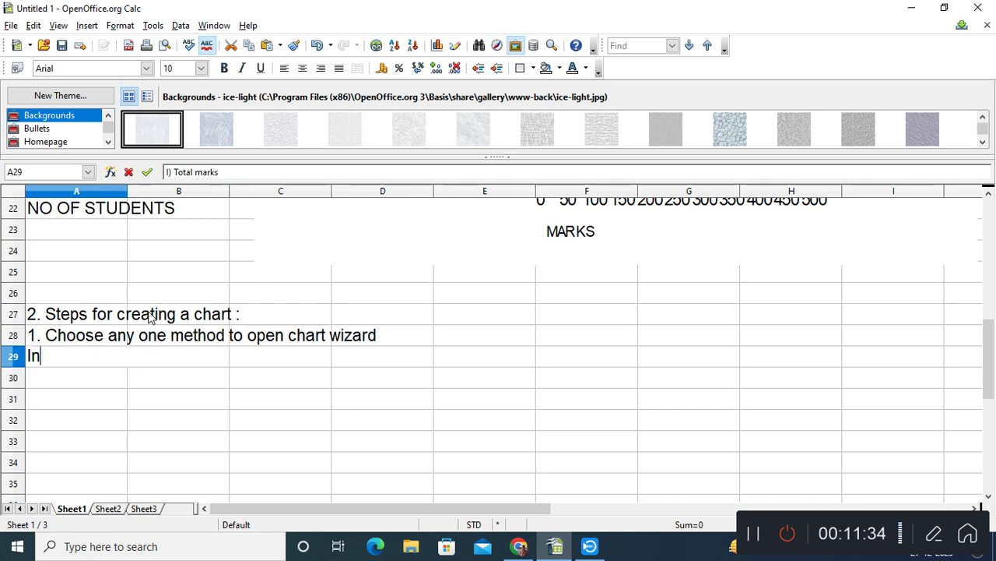
text(sert -> Chart)
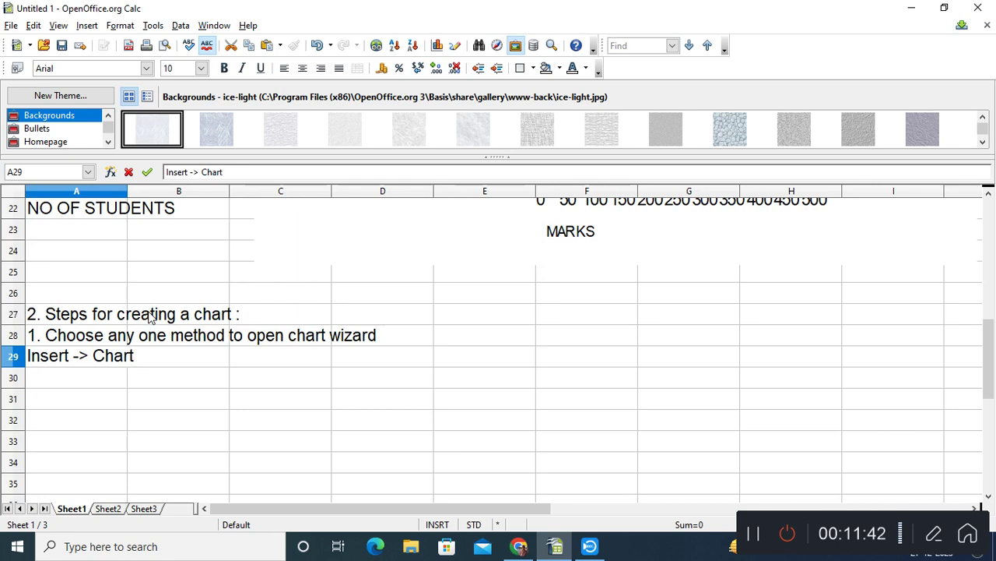
key(Return)
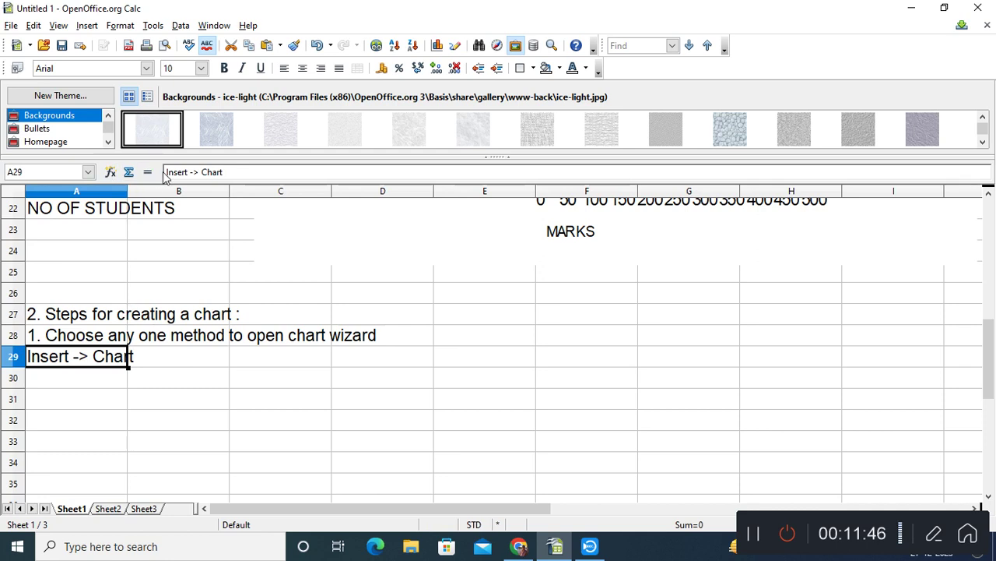
click(165, 172)
text(2.)
key(Return)
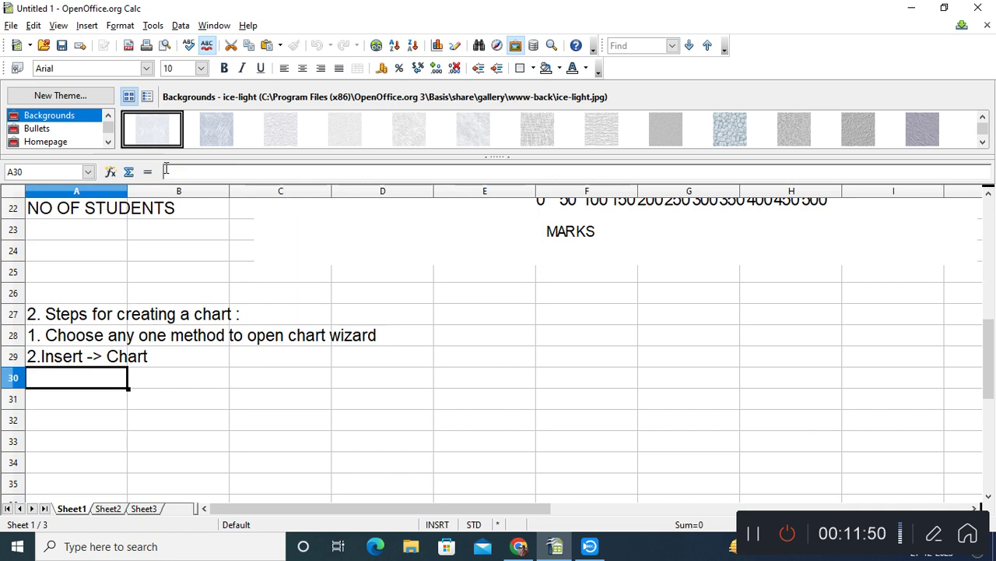
Step: Enter the left-aligned text "3. Choosing a chart type from chart wizard." in A30
text(3.)
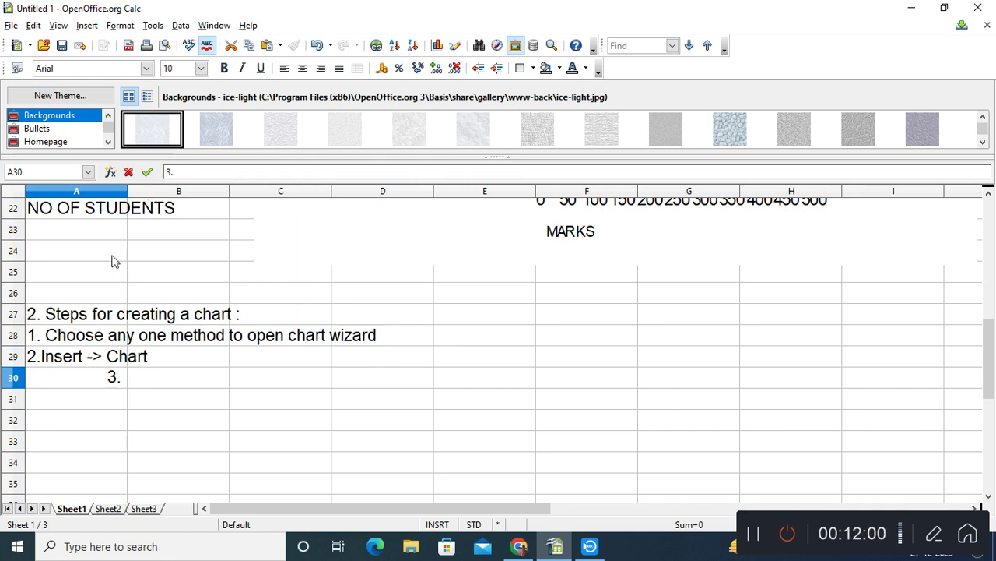
drag(102, 376, 140, 376)
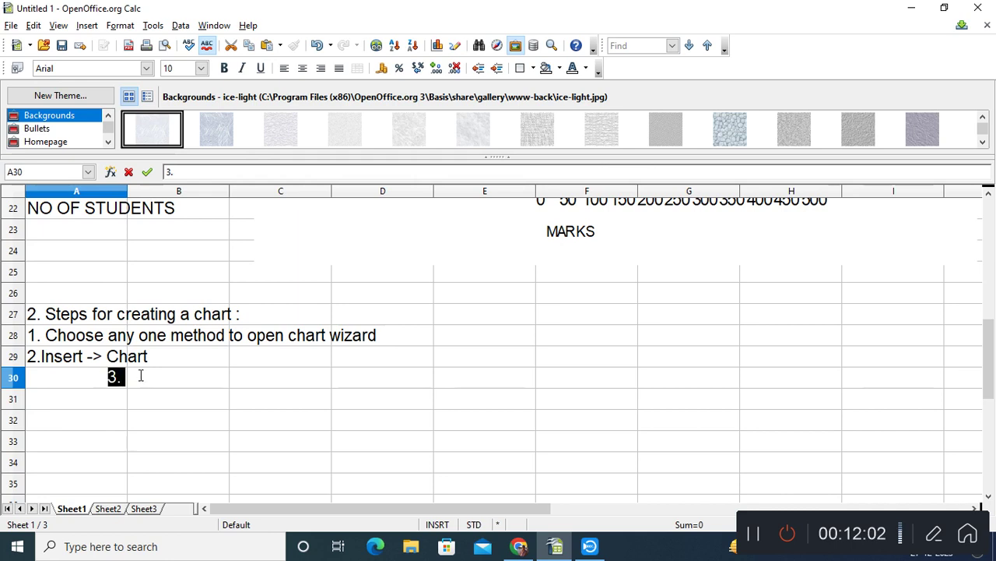
click(283, 68)
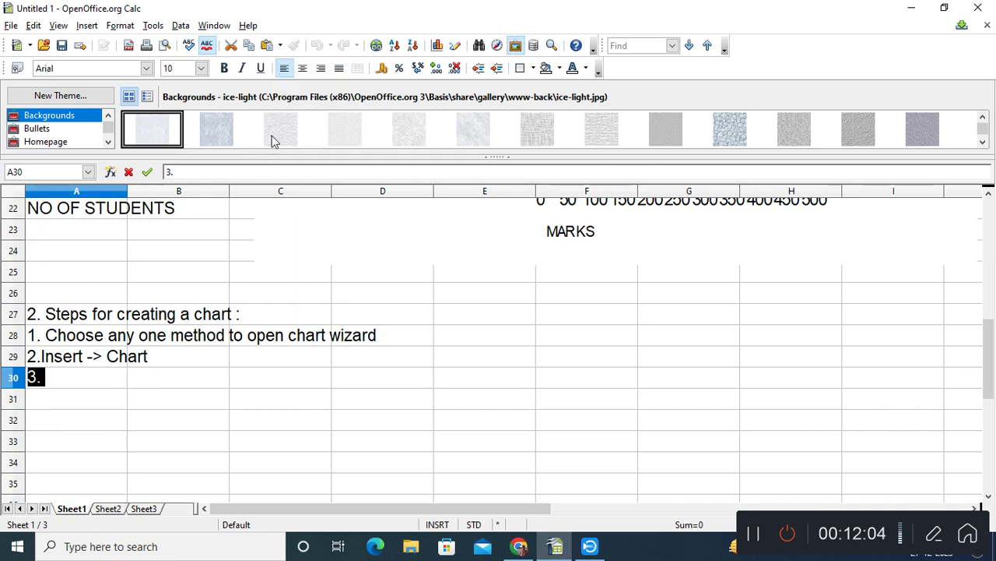
click(63, 371)
text(Cho)
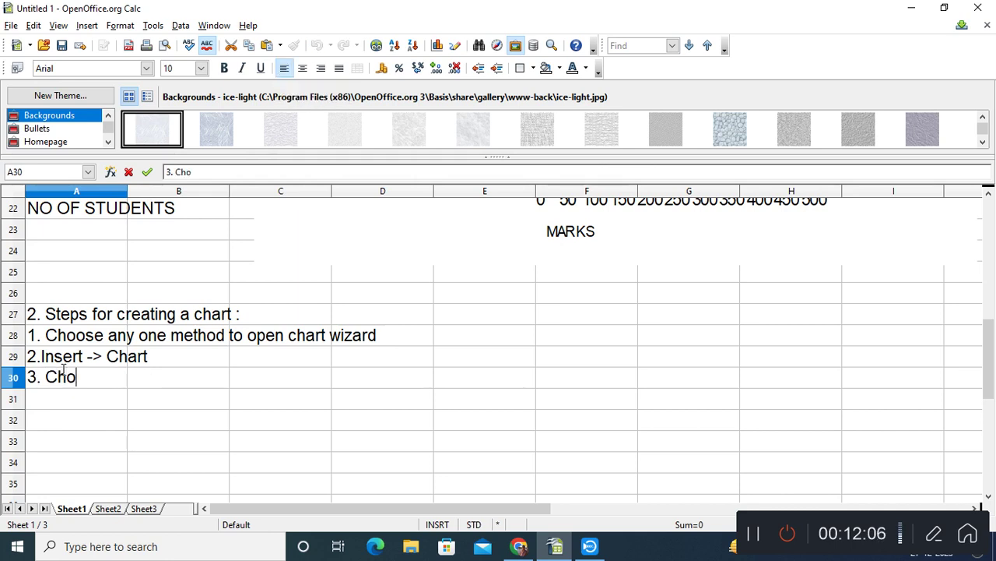
text(osing a ch)
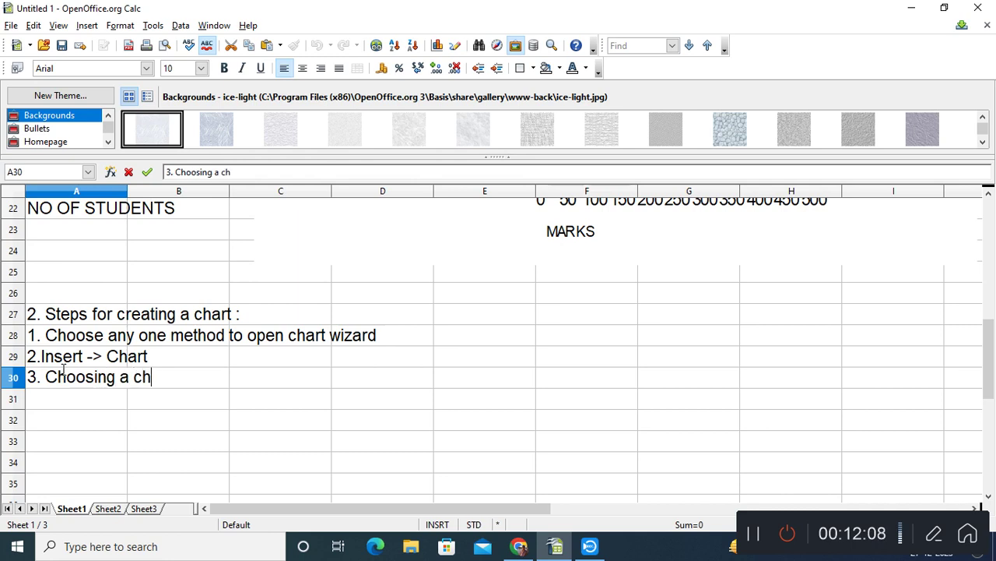
text(art type)
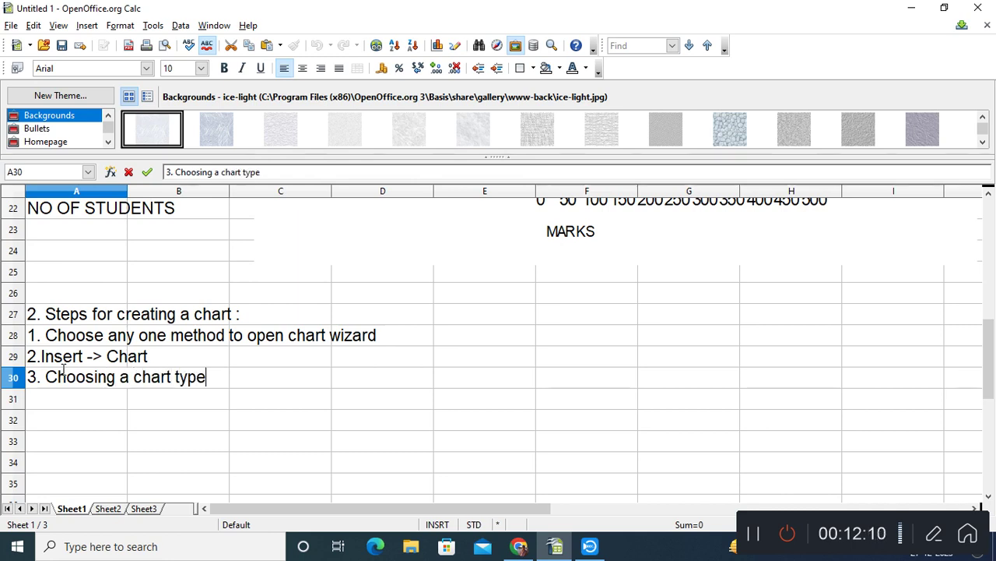
text( fo)
key(BackSpace)
text(rp)
key(BackSpace)
text(om )
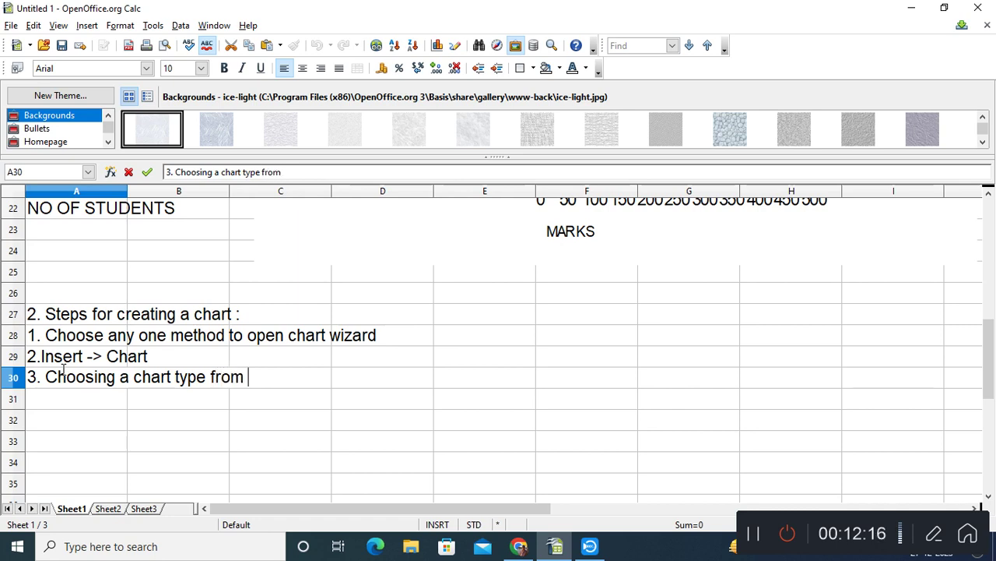
text(chart wizard)
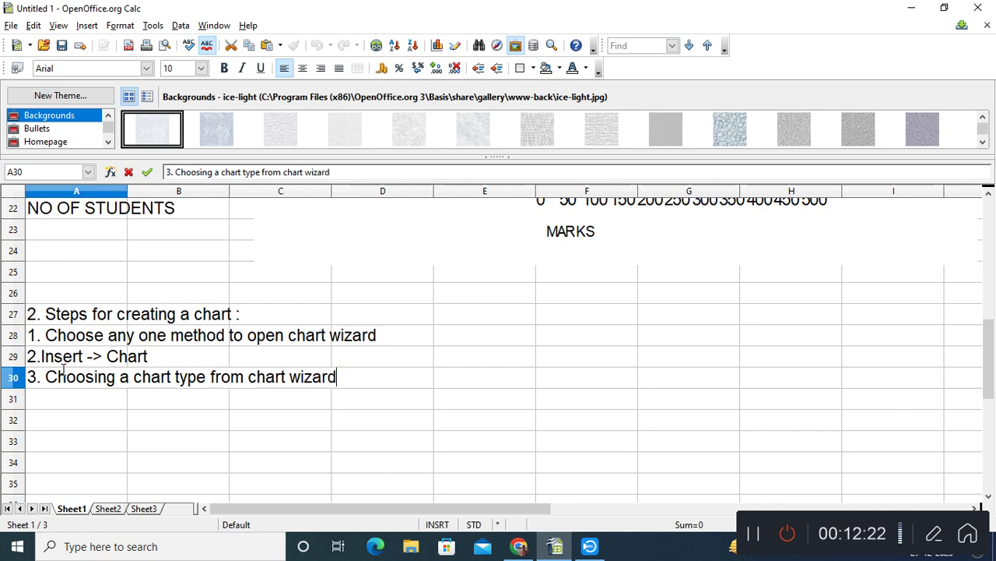
text(.)
key(Return)
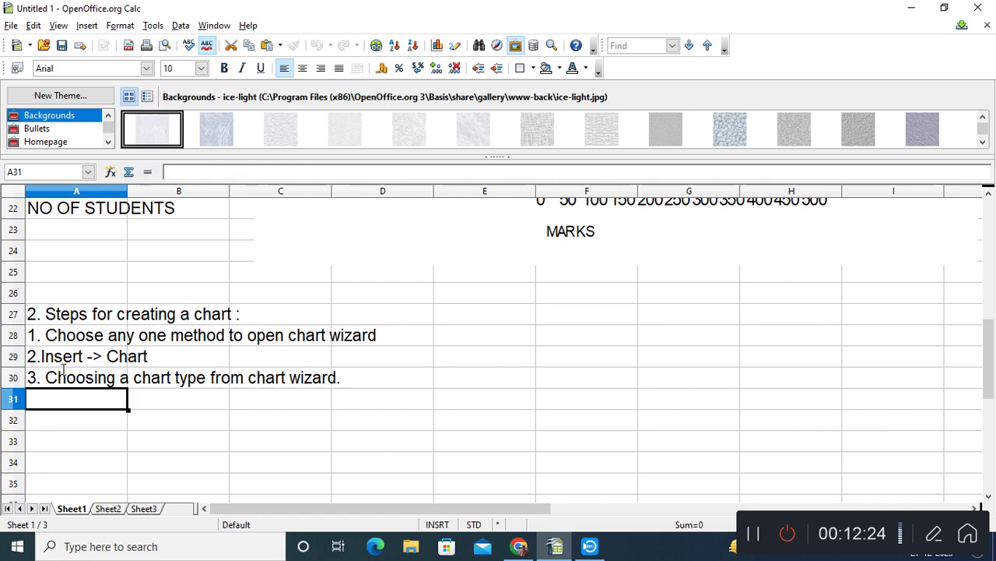
Step: Enter the text "4. Select the range of cells for which chart is to be generated." in A31
text(4.)
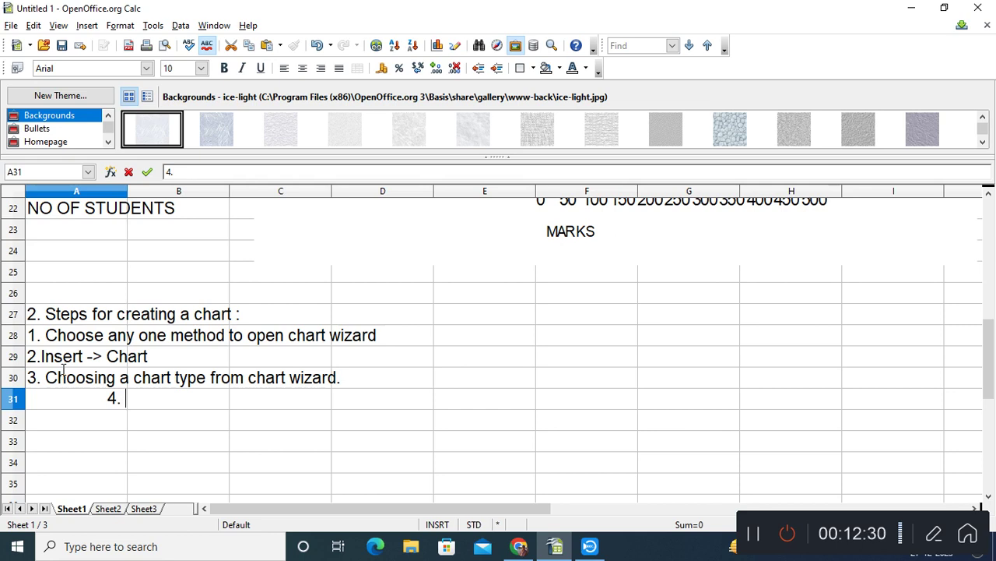
text( Select the range of cells)
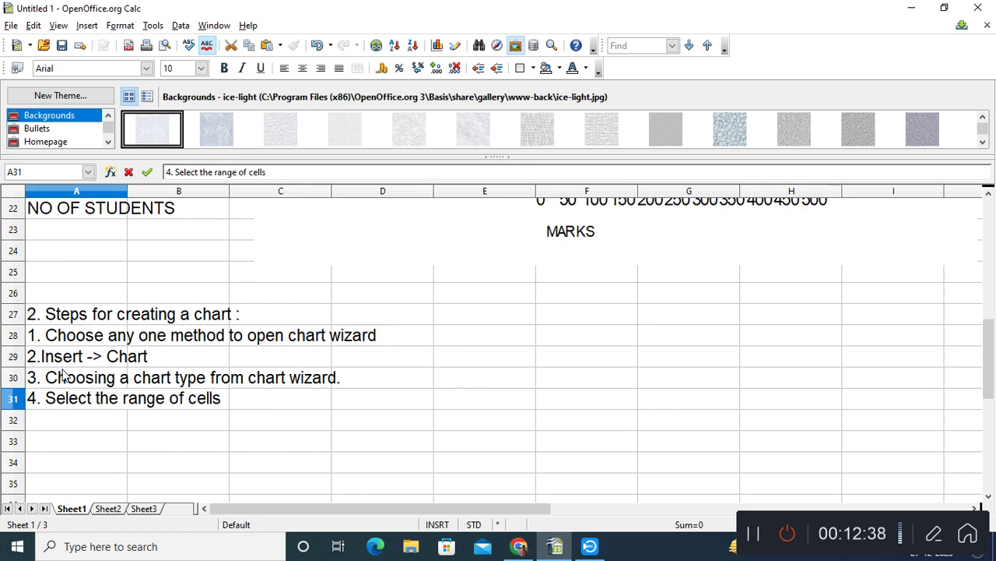
text( for which chart is to be gene)
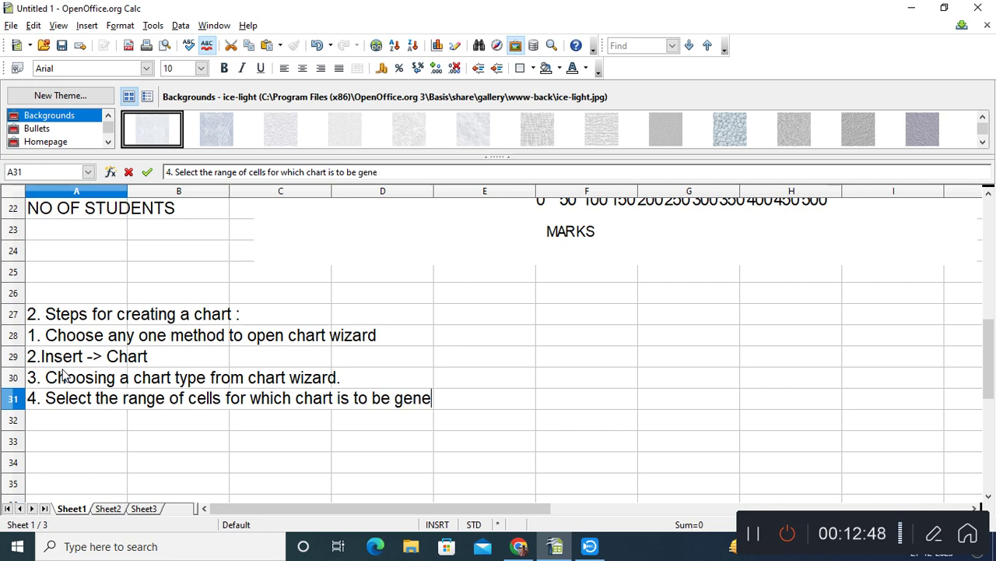
text(rated.)
key(Return)
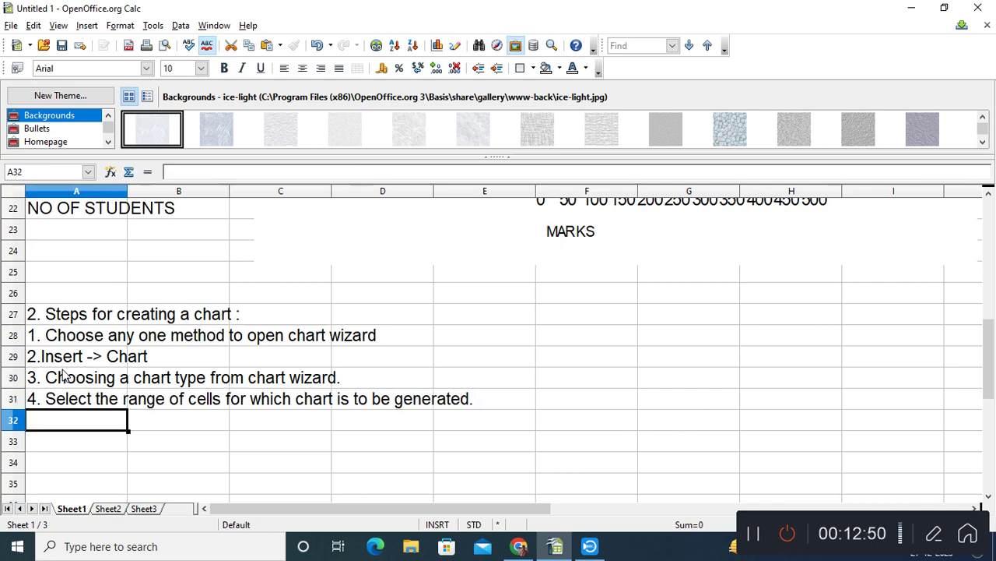
Step: Enter the text "5. Here,data in series can be added or removed." in A32
text(5.)
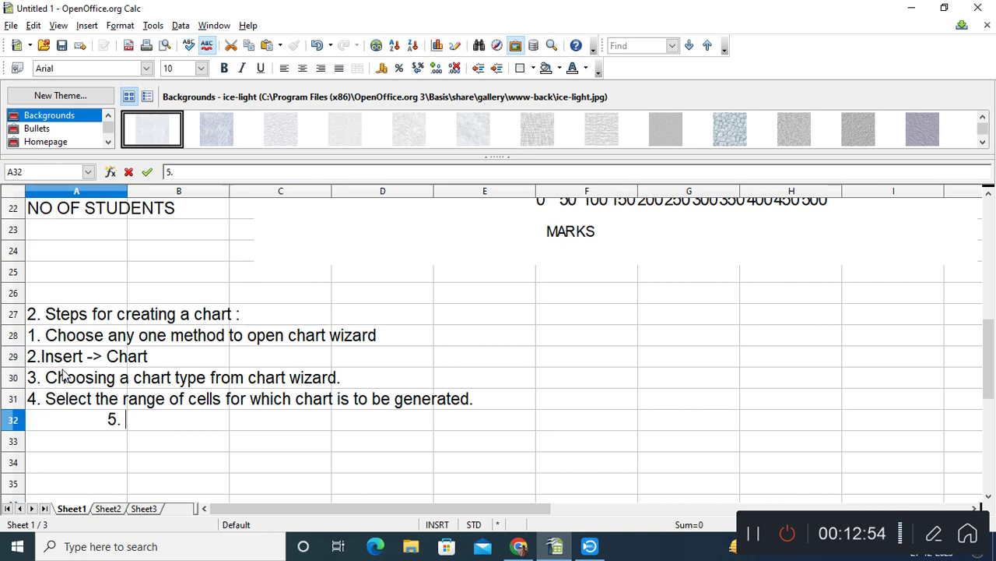
text( Here,data)
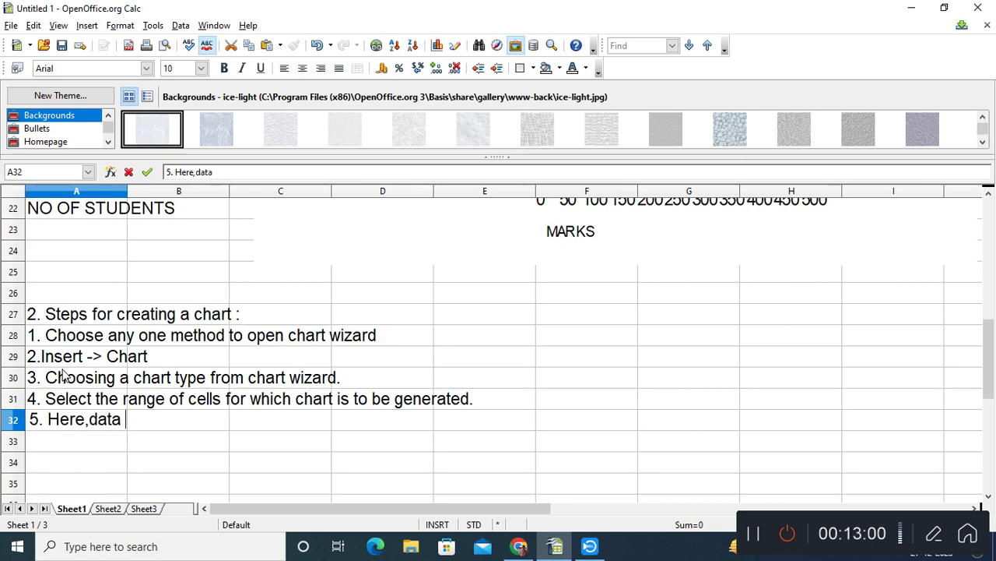
text( in series can be)
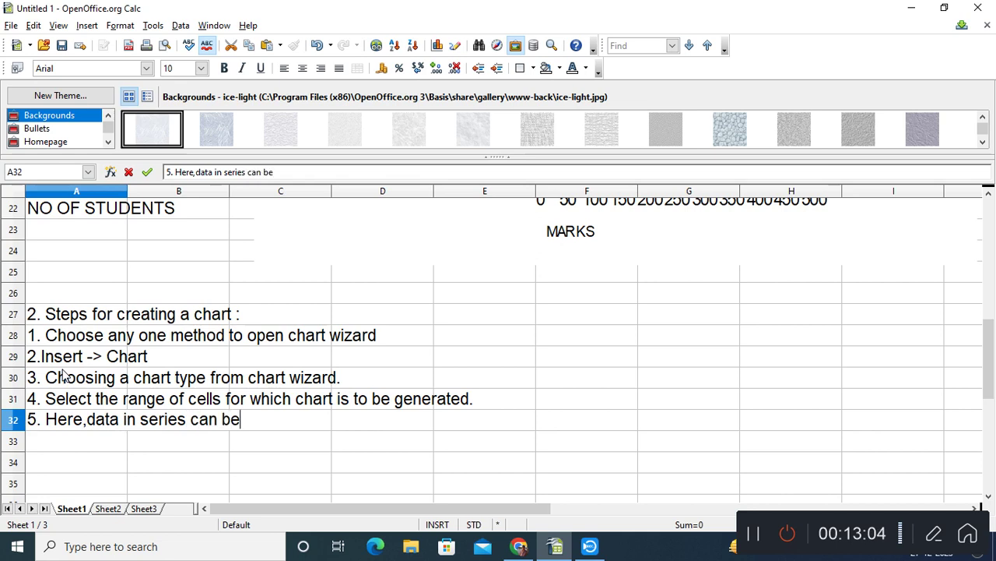
text( added )
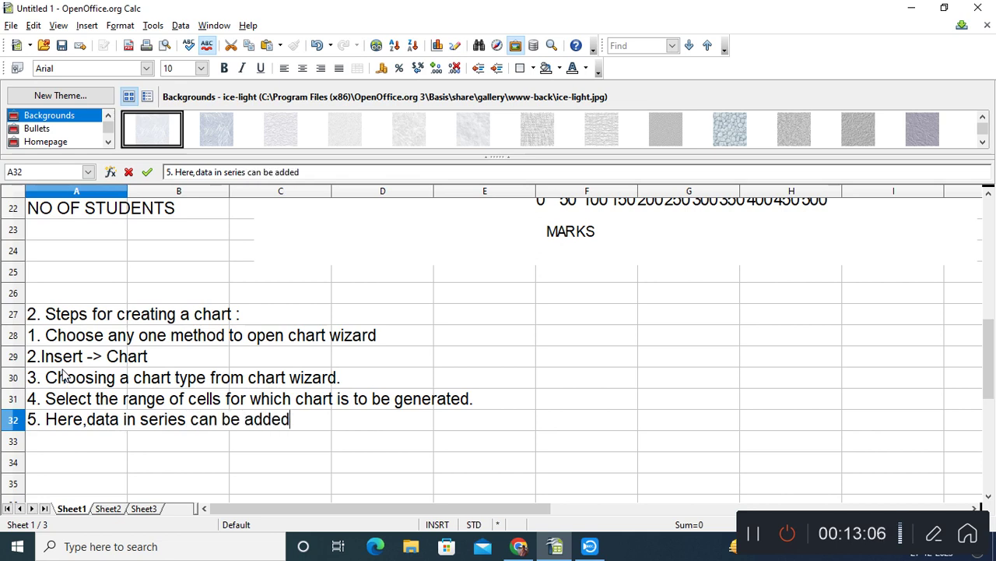
text(or removed.)
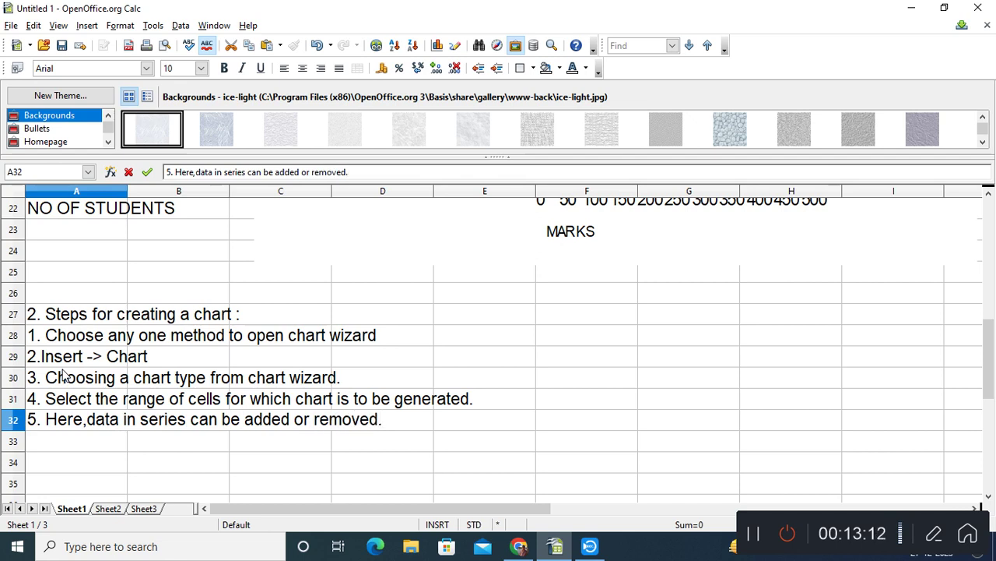
key(Return)
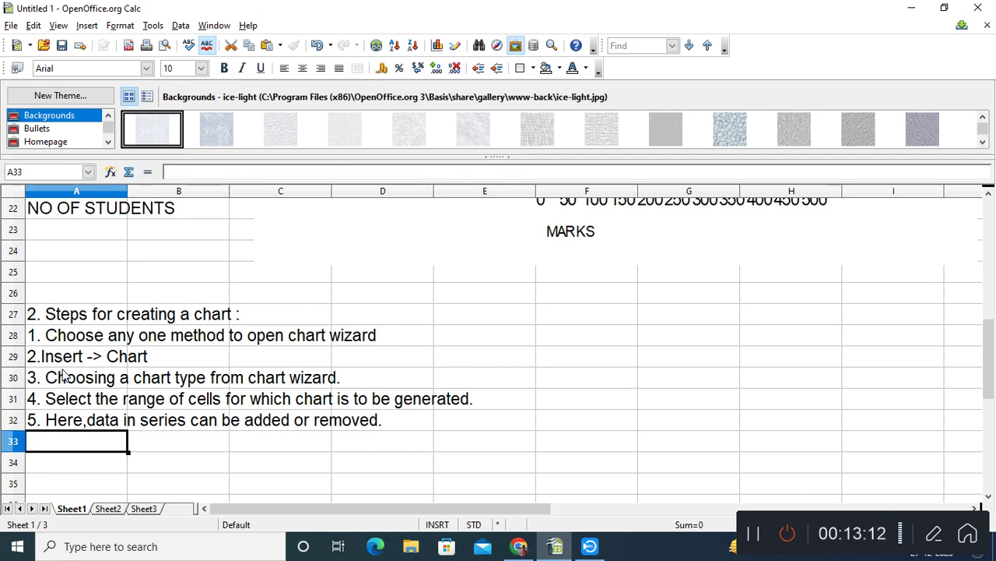
Step: Enter the text "6.In this step choose titles ,legends and their placement." in A33
text(6.This)
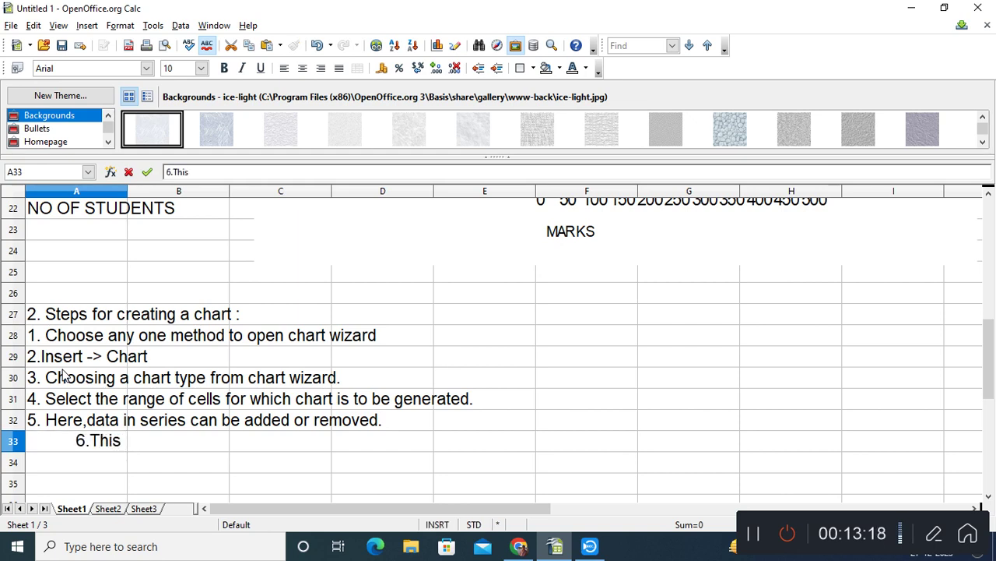
key(BackSpace)
key(BackSpace)
key(BackSpace)
key(BackSpace)
key(BackSpace)
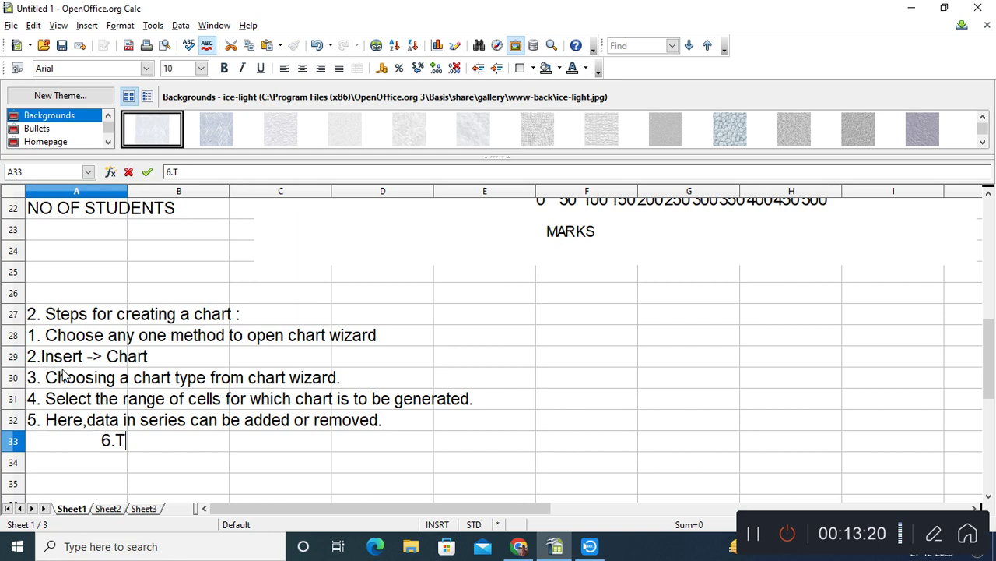
text(In this step)
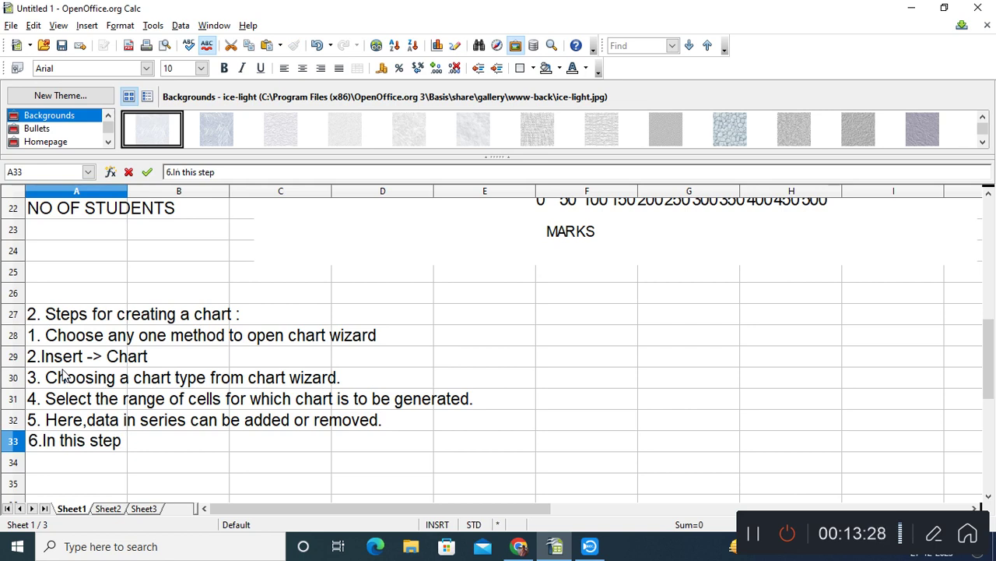
text(oo)
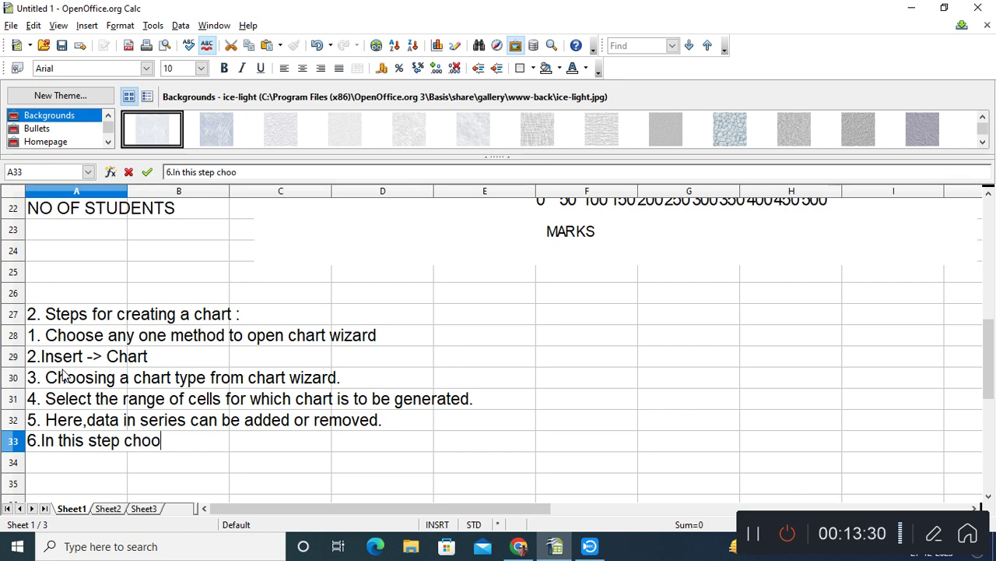
text(se titles)
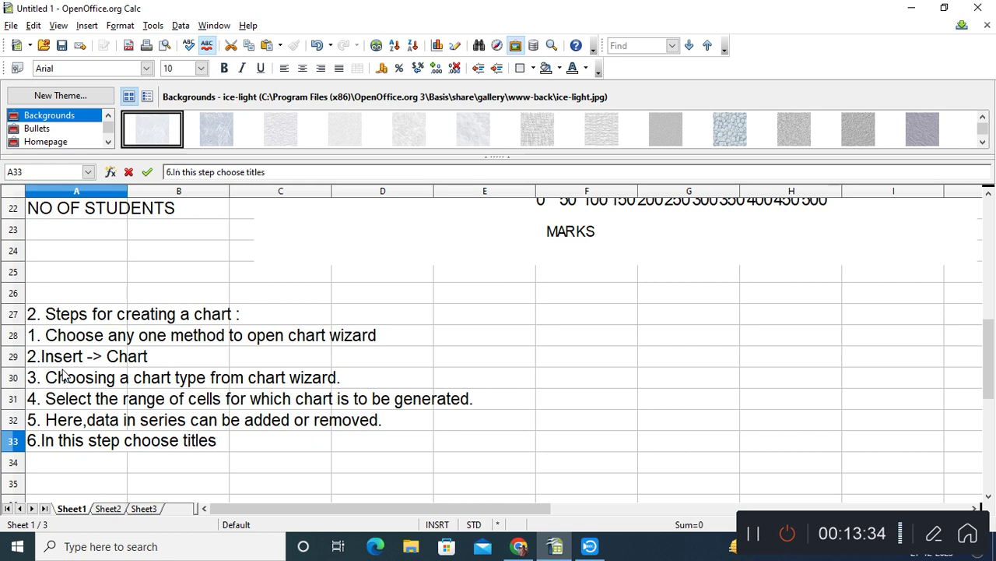
text( ,legends)
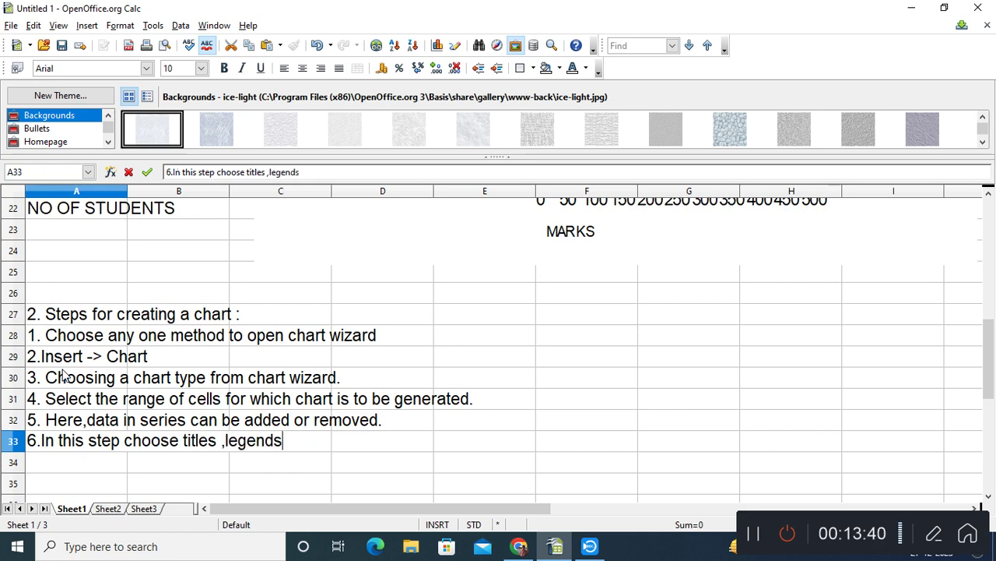
text( and)
text(their)
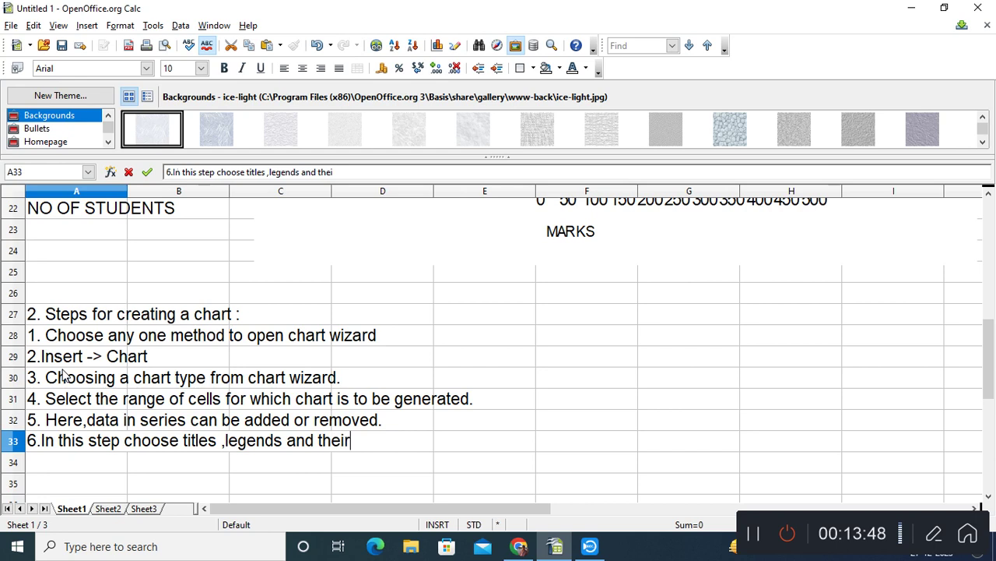
text( placeme)
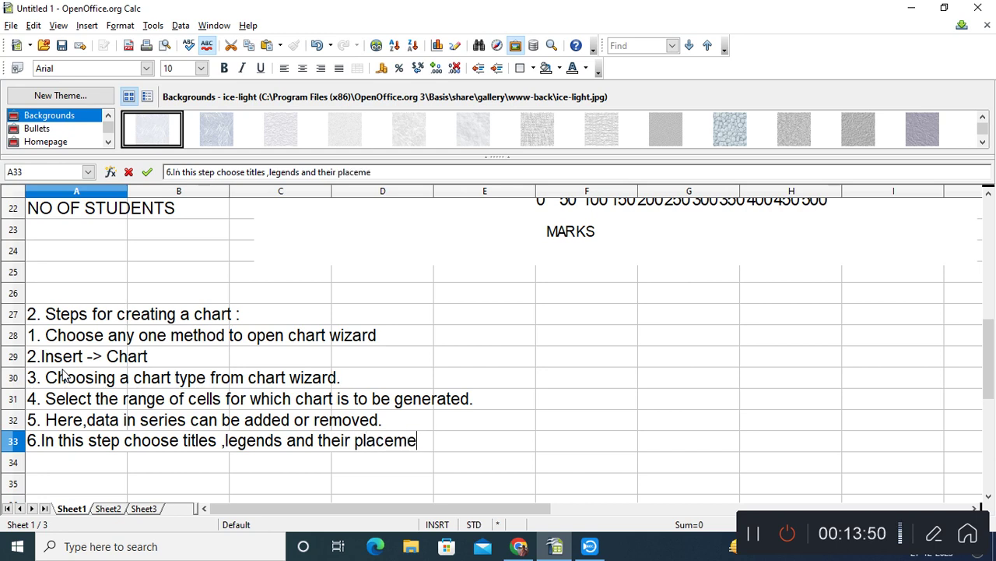
text(nt.)
key(Return)
Step: Enter the final instruction "7. Click finish." in A34 and review the finished sheet
text(7. Click finish.)
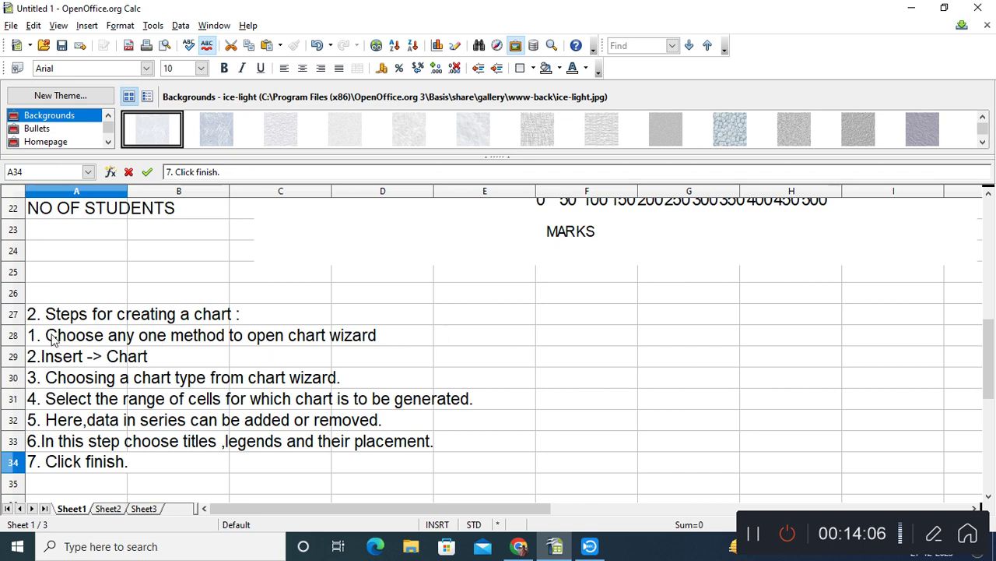
scroll(198, 372, up, 7)
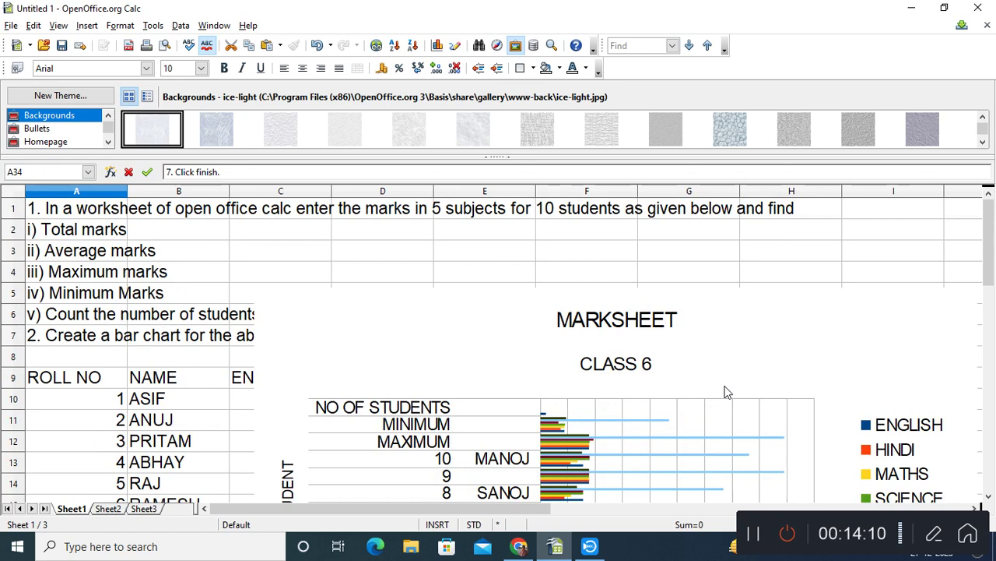
drag(821, 292, 840, 467)
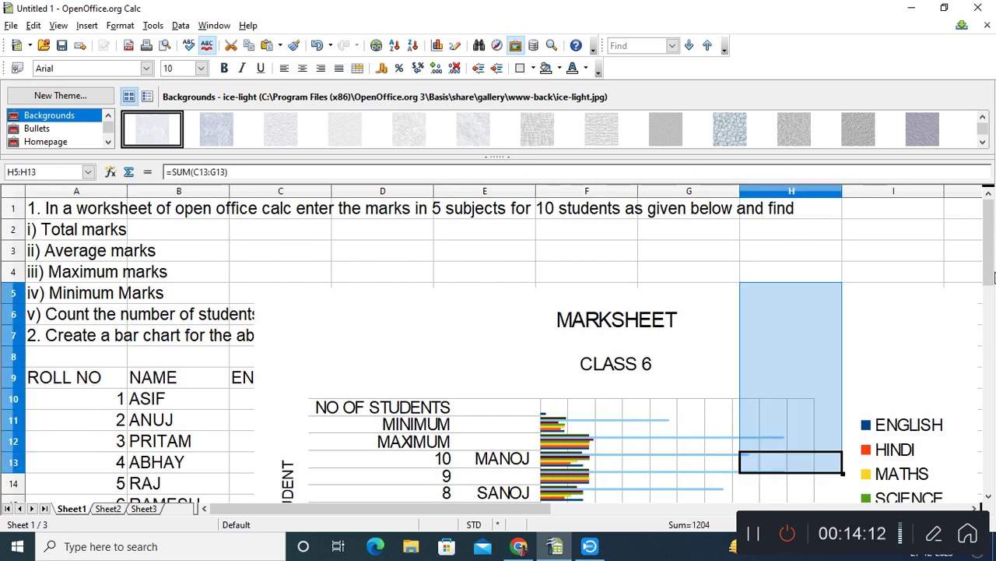
scroll(468, 405, down, 5)
scroll(466, 405, down, 3)
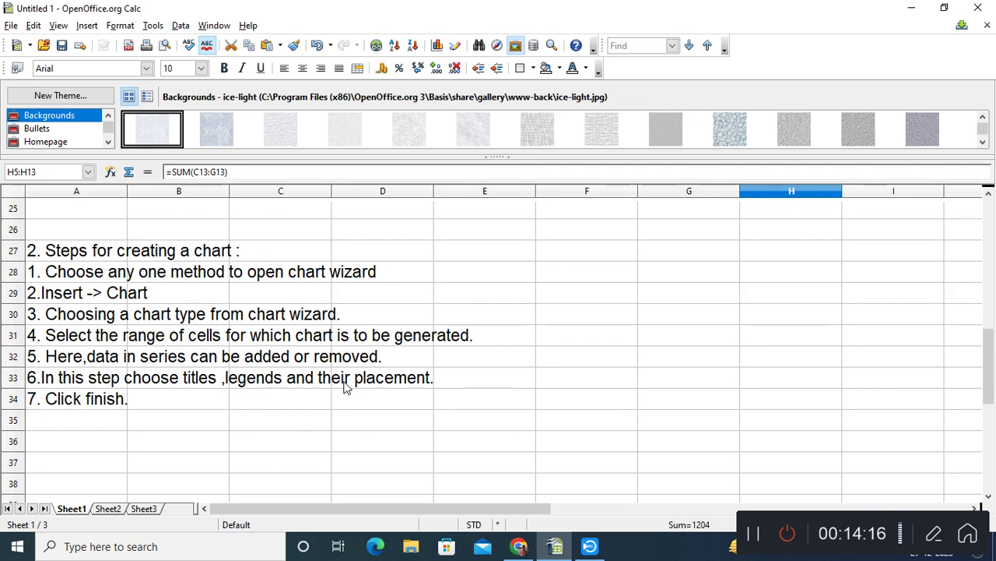